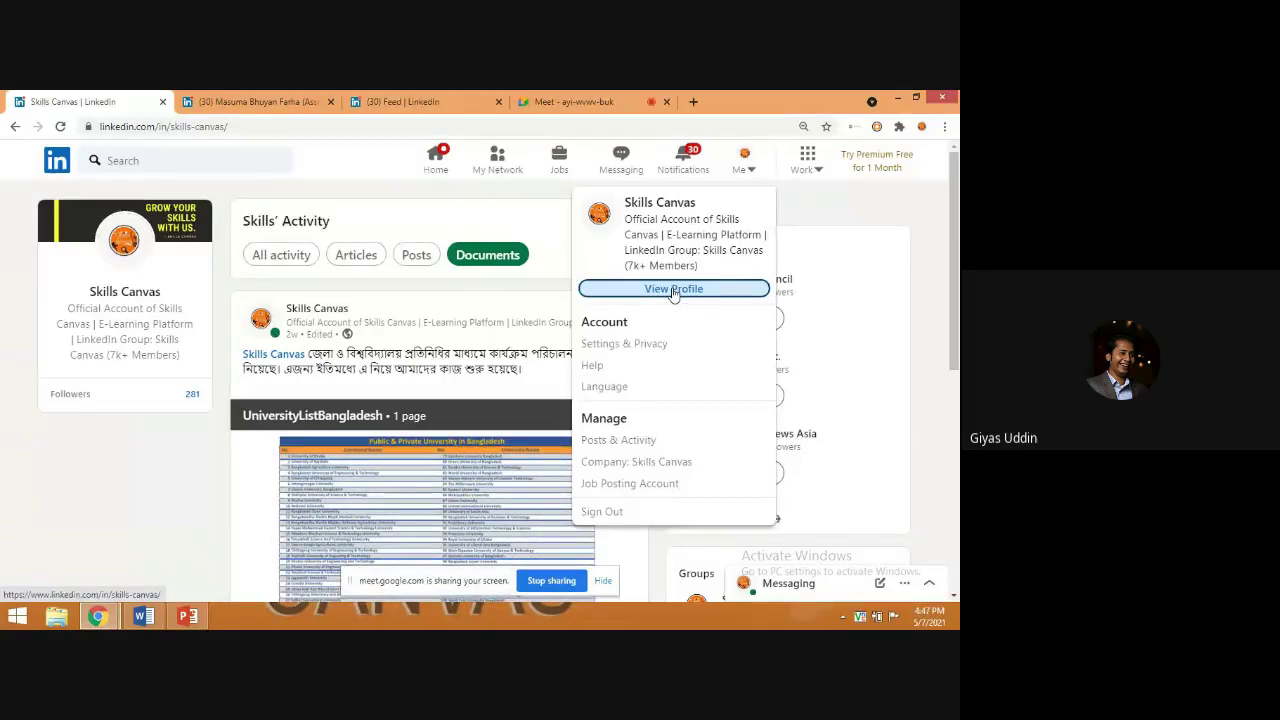
- Open the Skills Canvas profile page and bring its Featured and dashboard sections into view
left_click(673, 289)
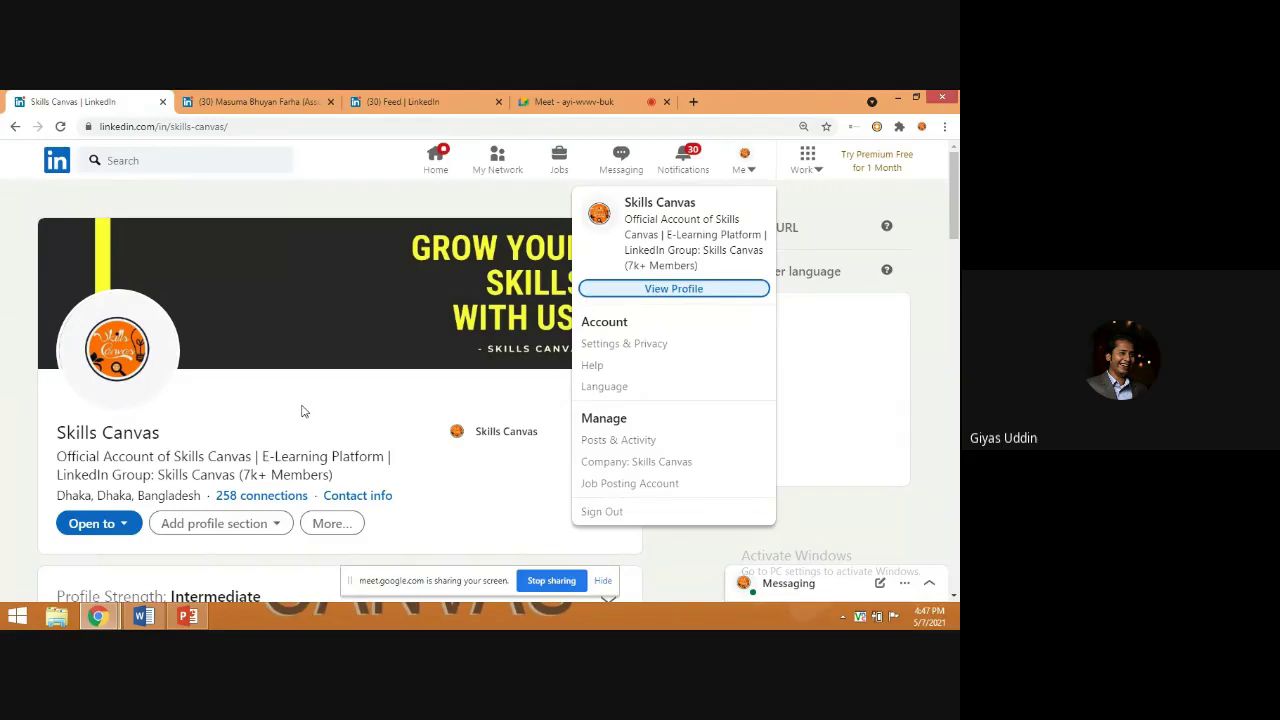
scroll(680, 292, "down", 5)
left_click(676, 289)
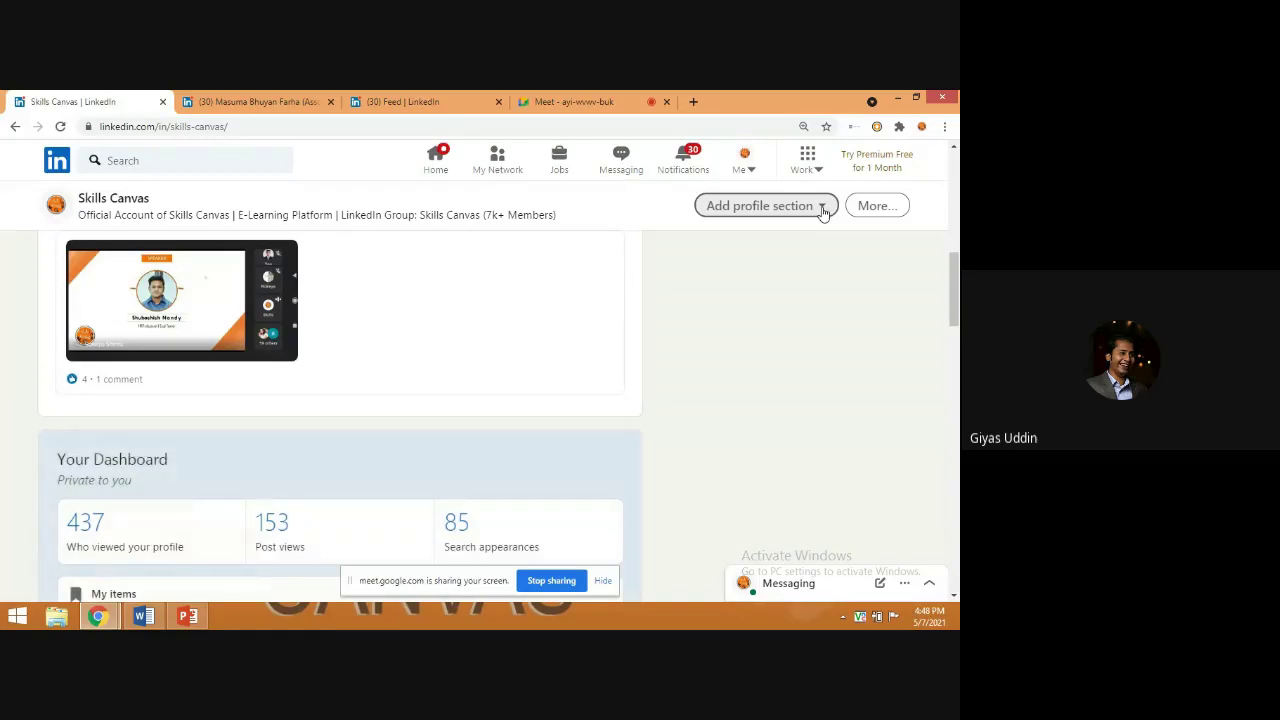
- Open a new license or certification entry from the Background profile sections, examine its fields, and close it without saving
left_click(823, 207)
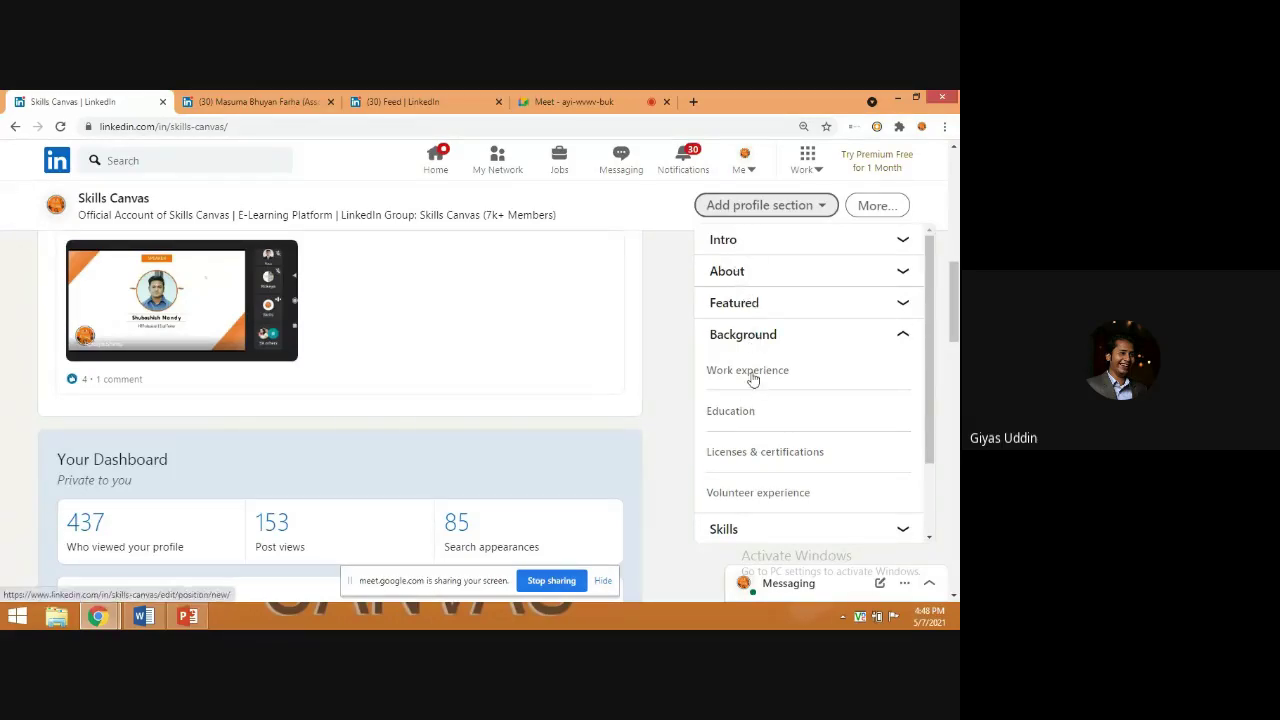
left_click(748, 456)
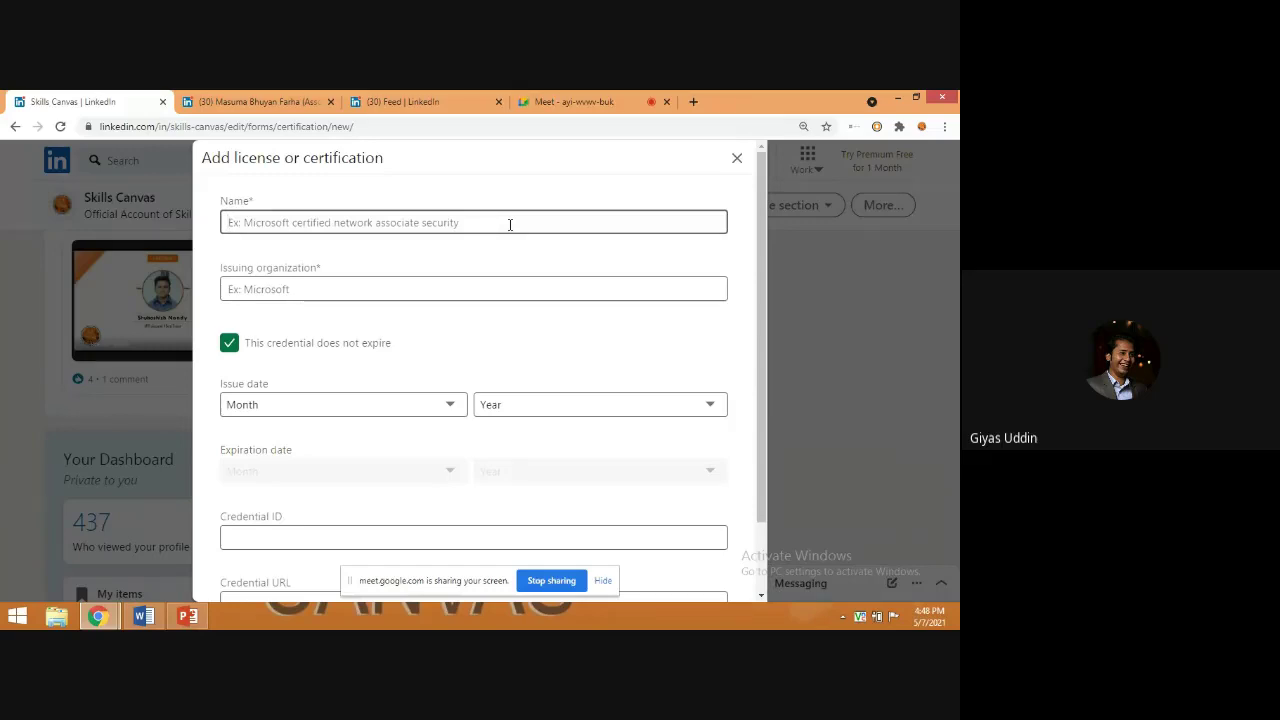
left_click(509, 286)
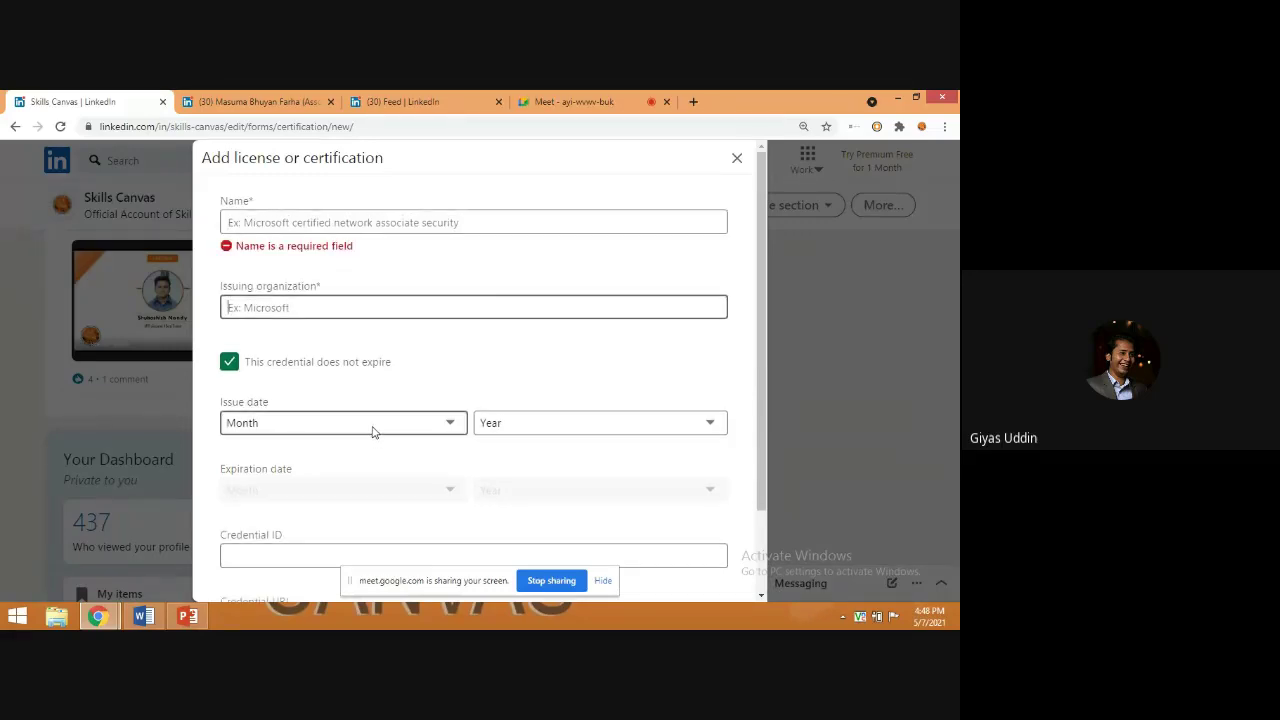
scroll(382, 442, "down", 1)
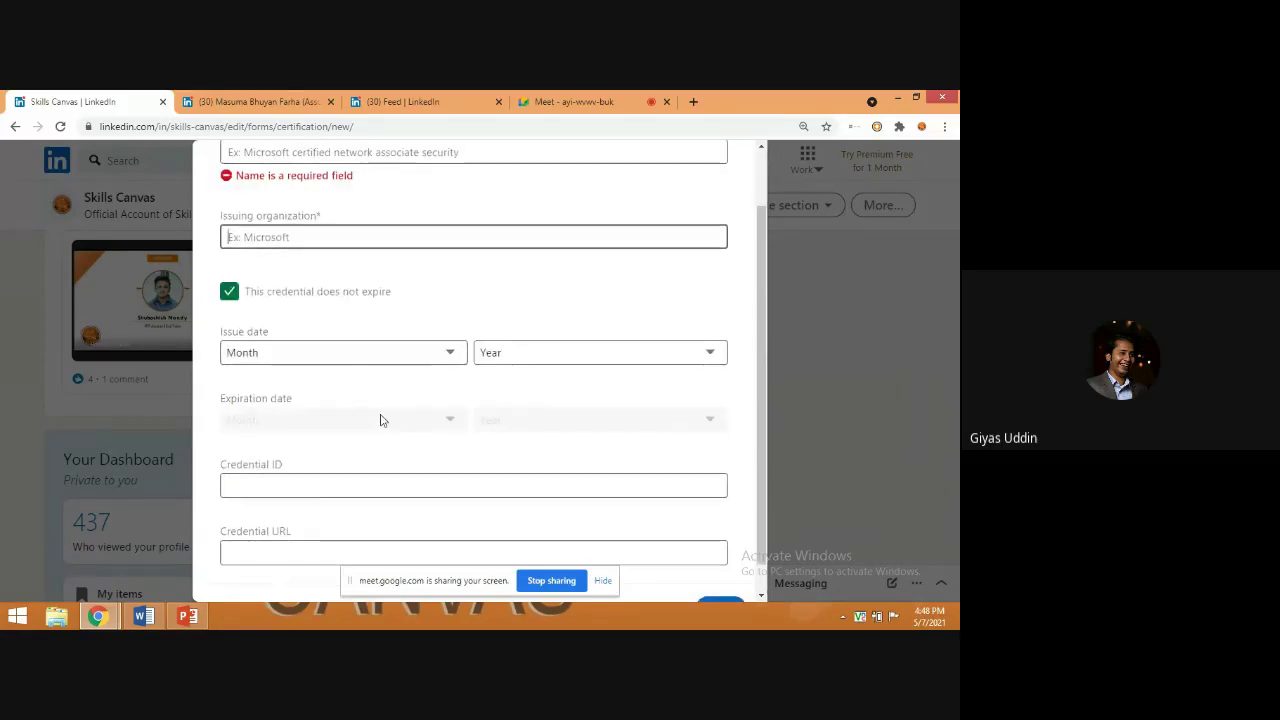
left_click(384, 440)
scroll(385, 451, "down", 1)
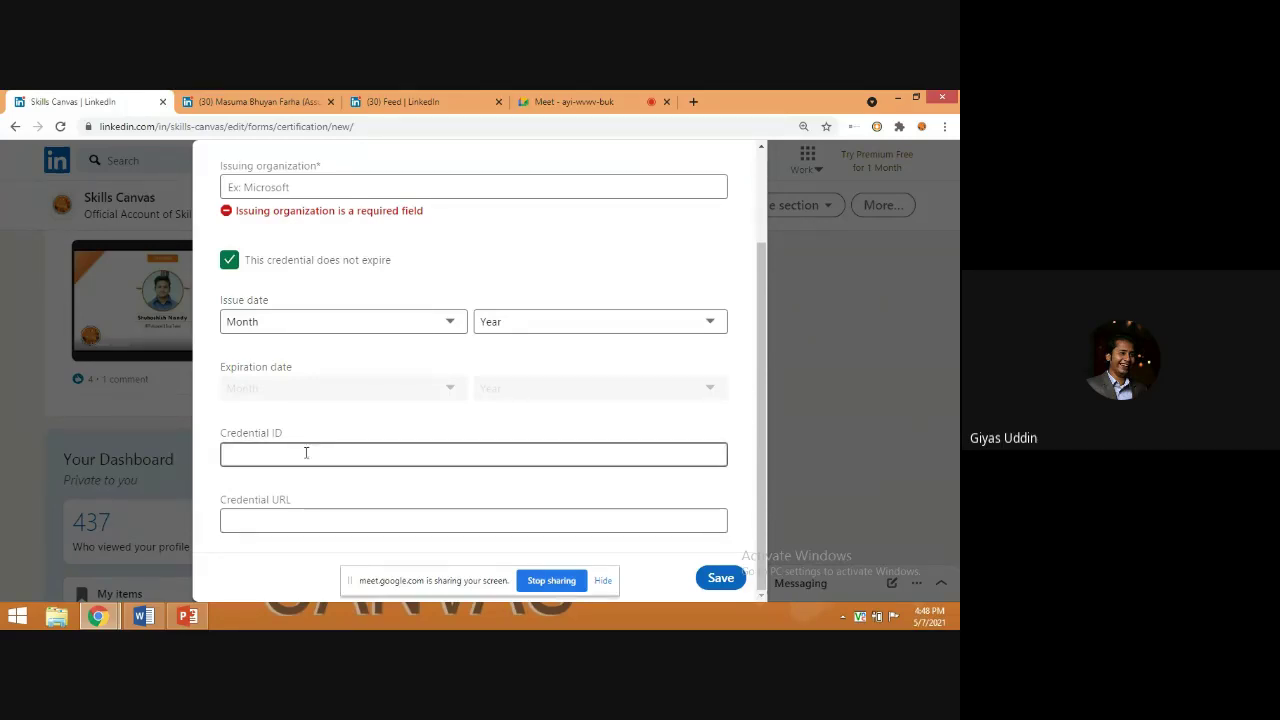
left_click(719, 580)
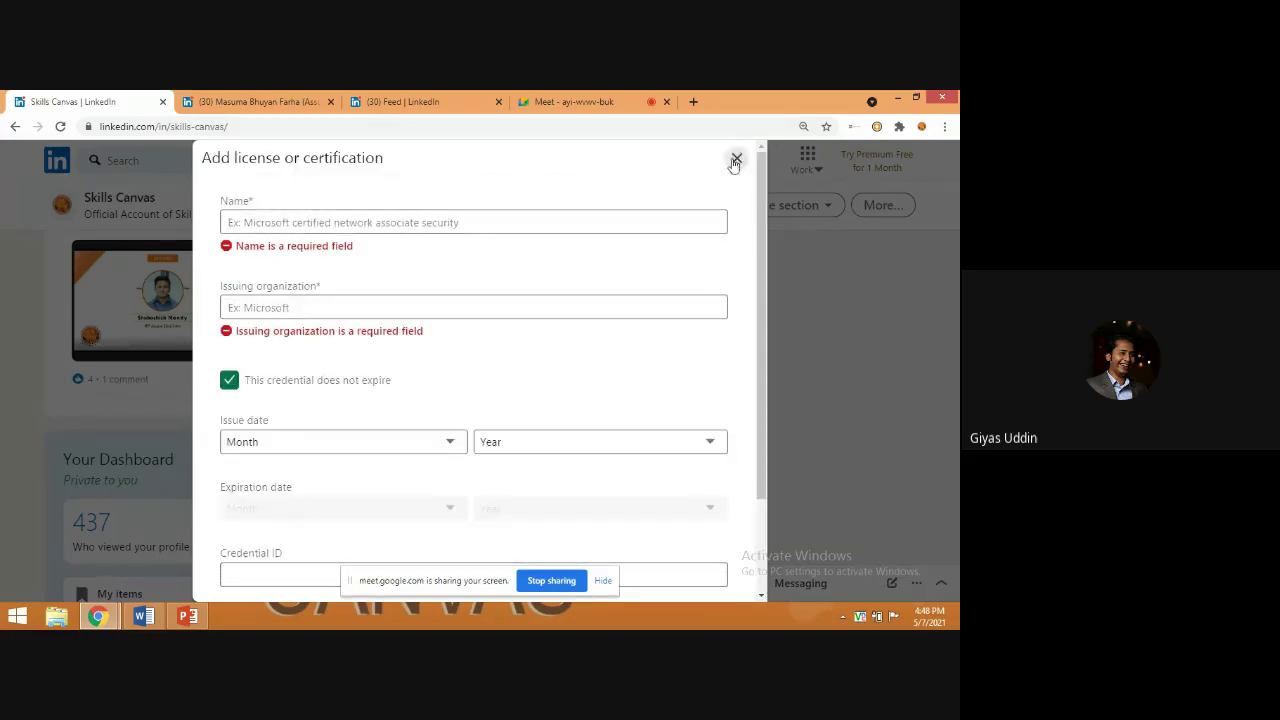
left_click(734, 162)
- Open a new entry in the Experience section and examine its fields through the media options, with Update my headline ticked
scroll(458, 318, "down", 5)
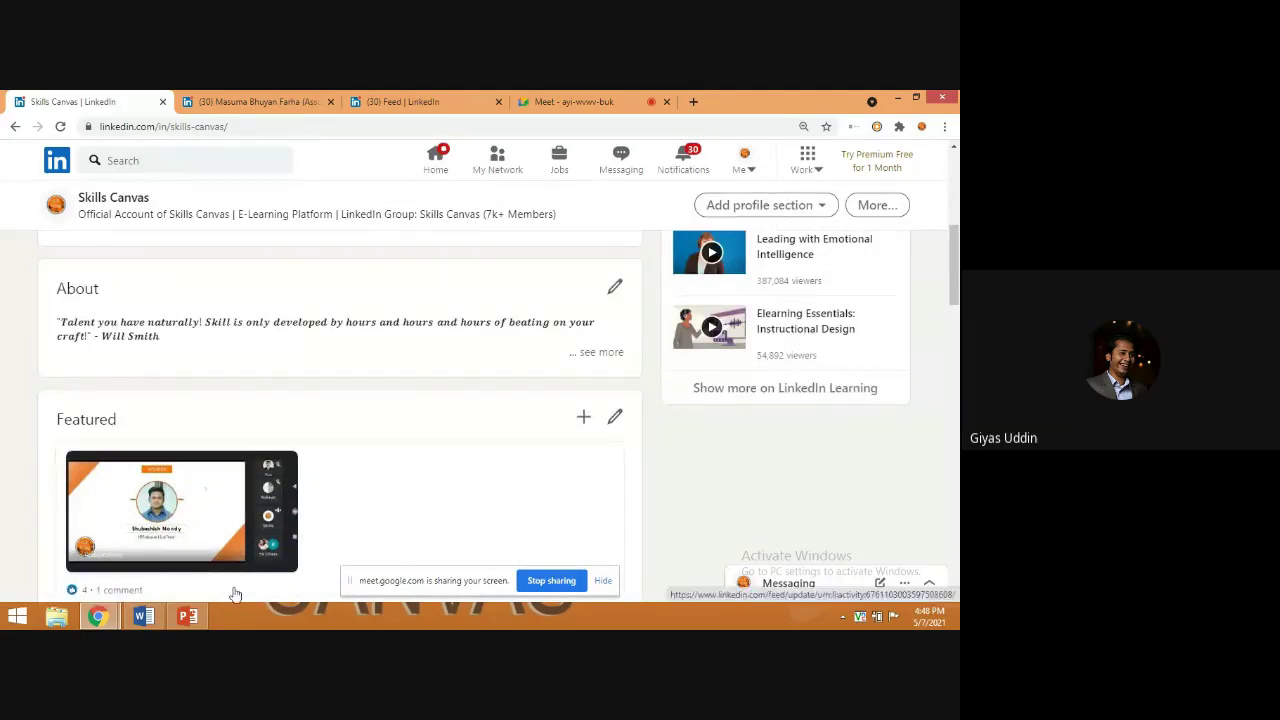
scroll(230, 461, "down", 3)
scroll(230, 461, "down", 8)
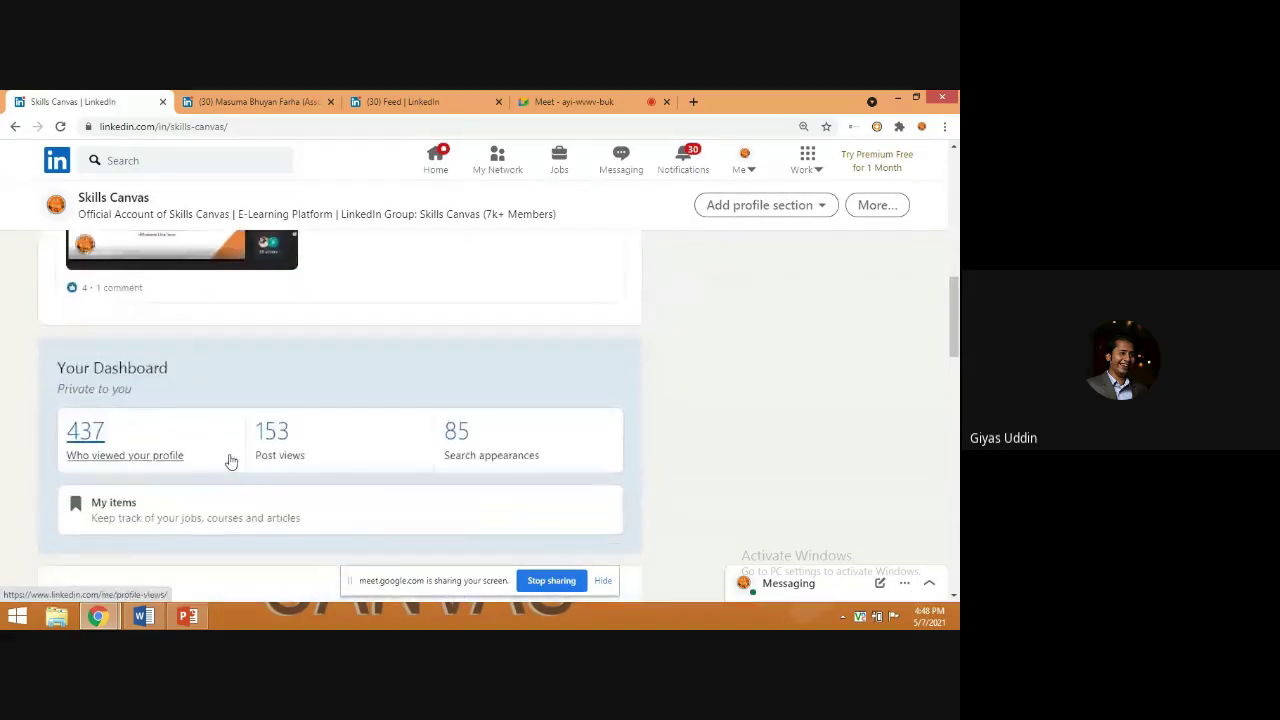
scroll(230, 461, "down", 2)
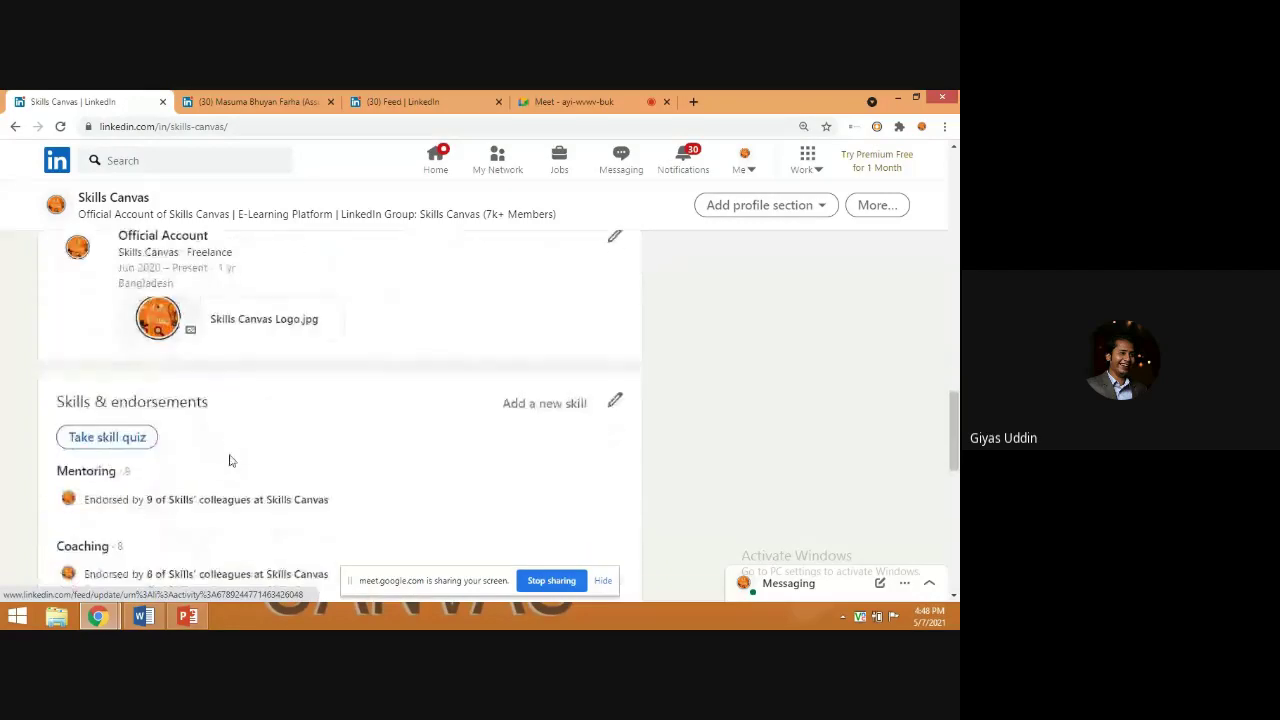
scroll(230, 461, "up", 2)
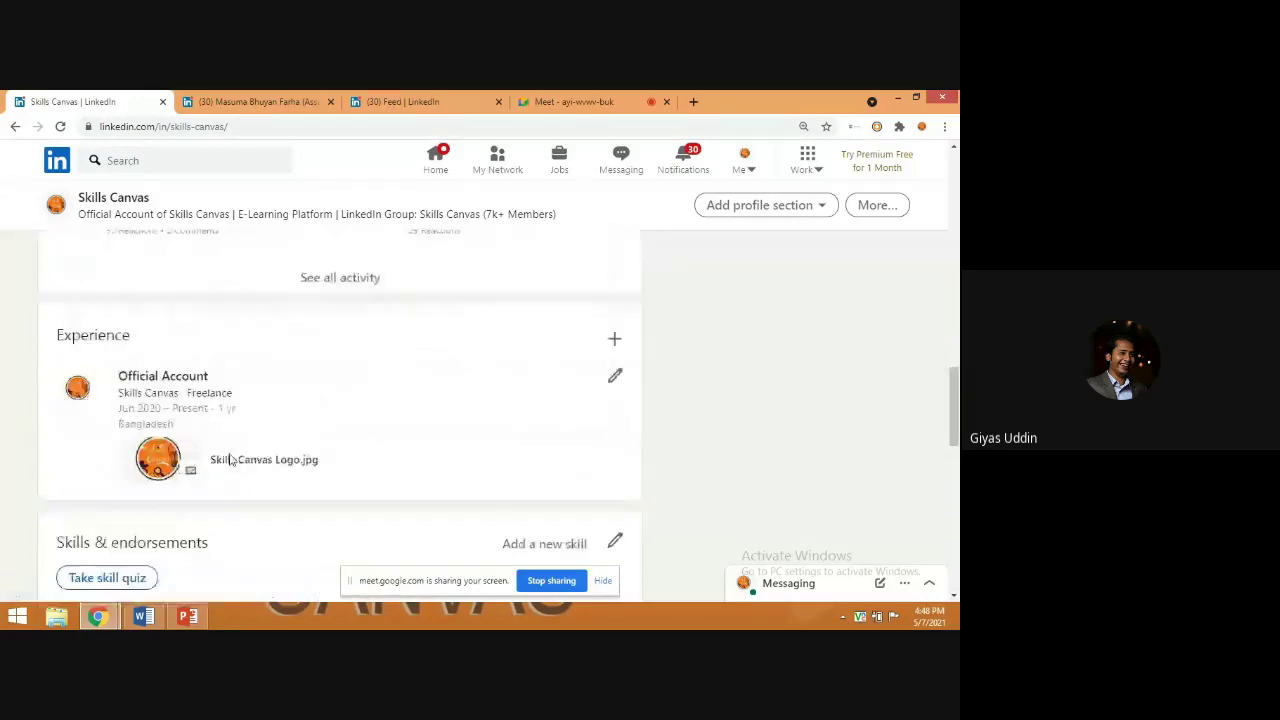
left_click(613, 341)
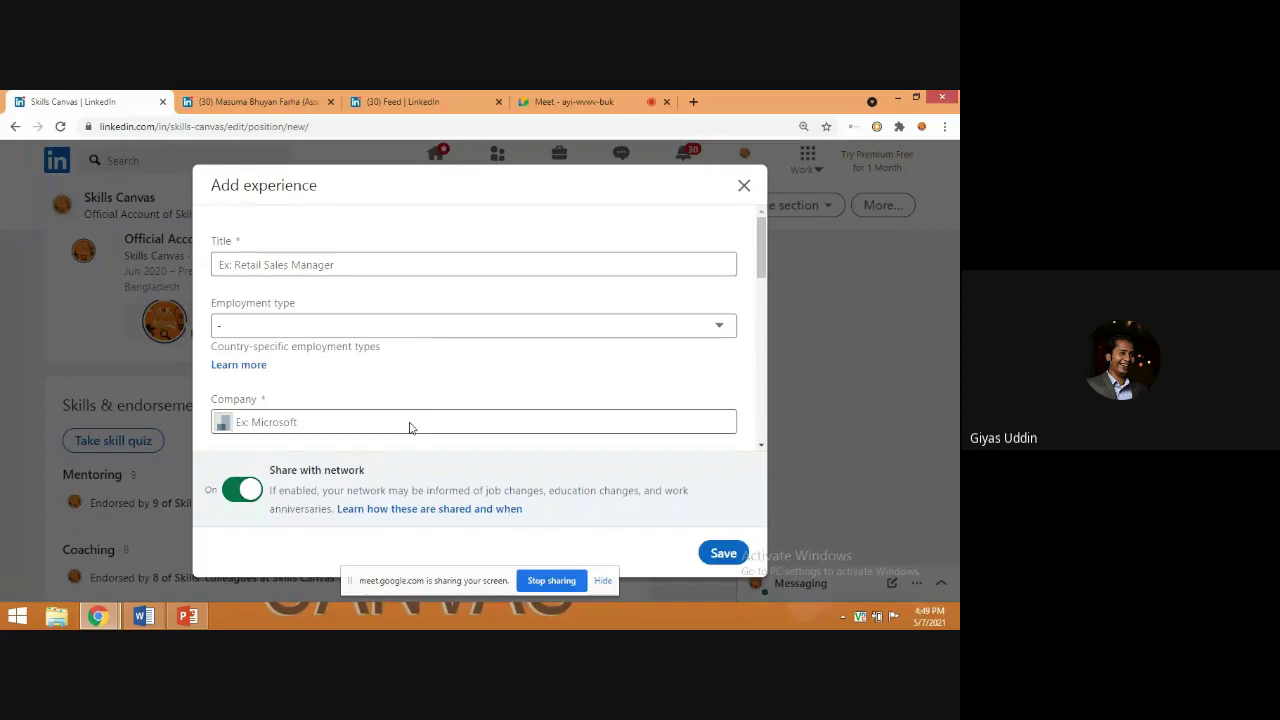
scroll(470, 435, "down", 1)
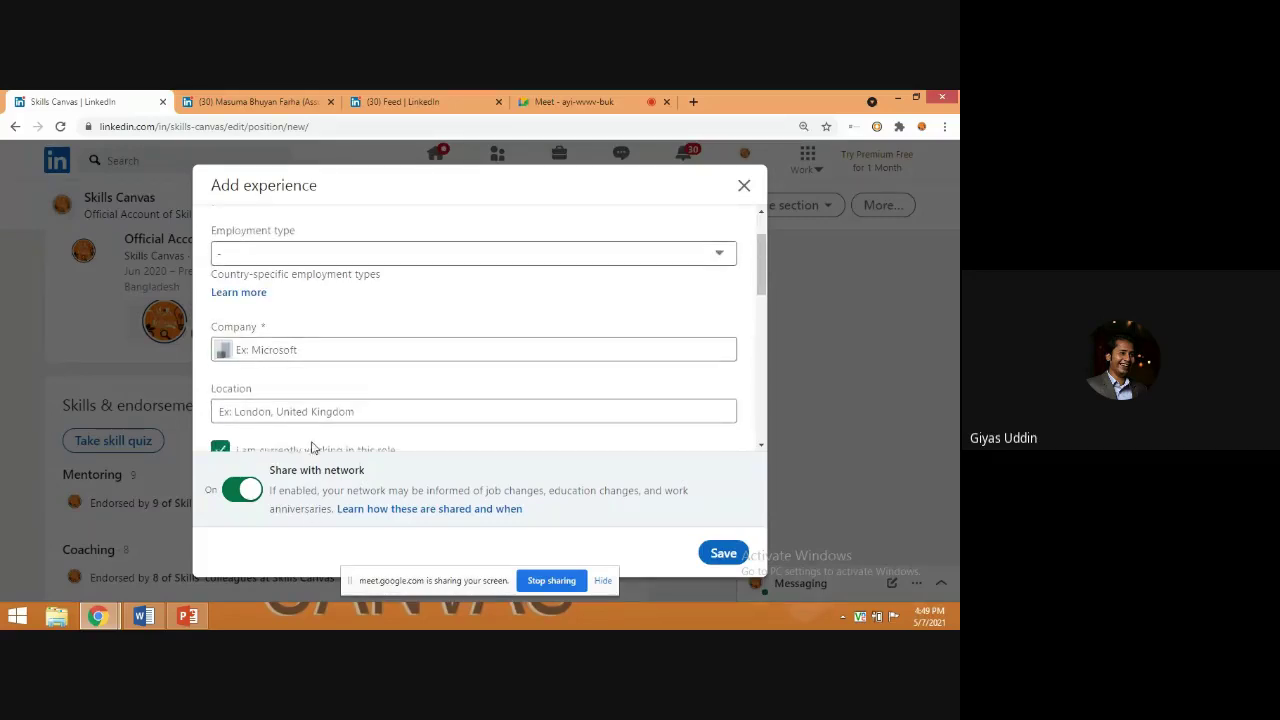
scroll(312, 447, "down", 2)
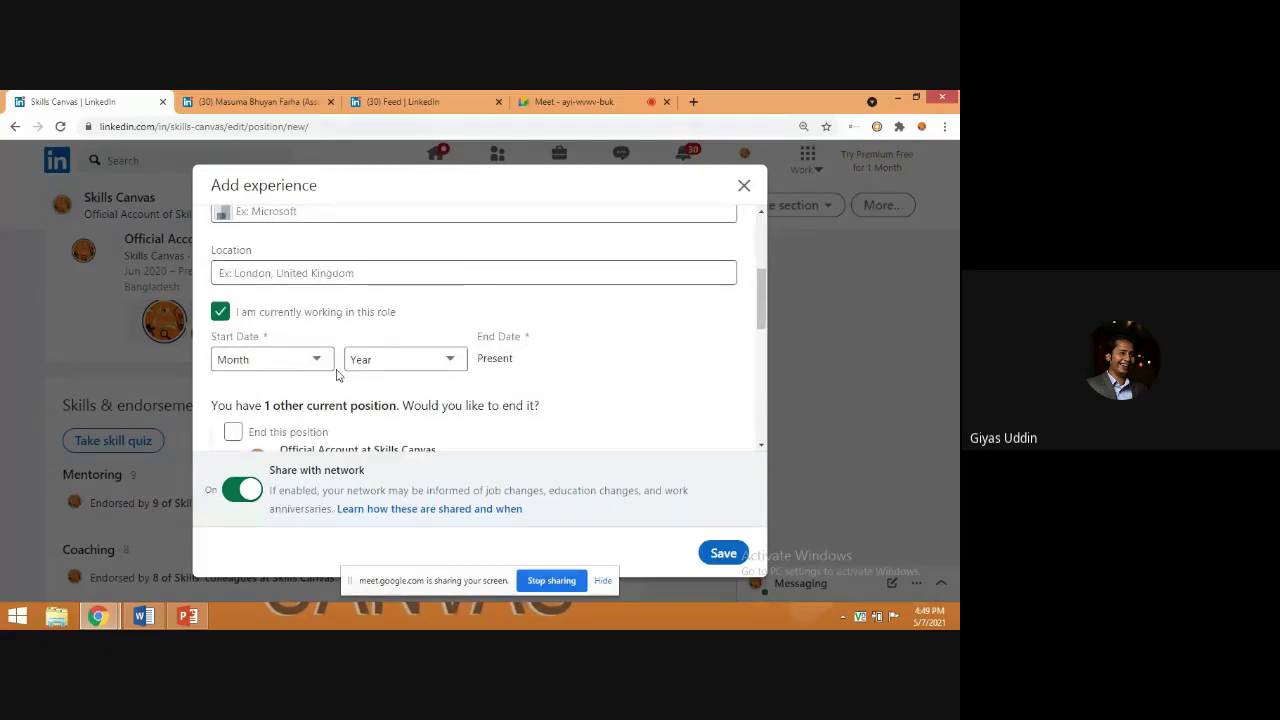
scroll(336, 374, "down", 1)
scroll(294, 372, "down", 1)
left_click(220, 389)
scroll(222, 360, "down", 1)
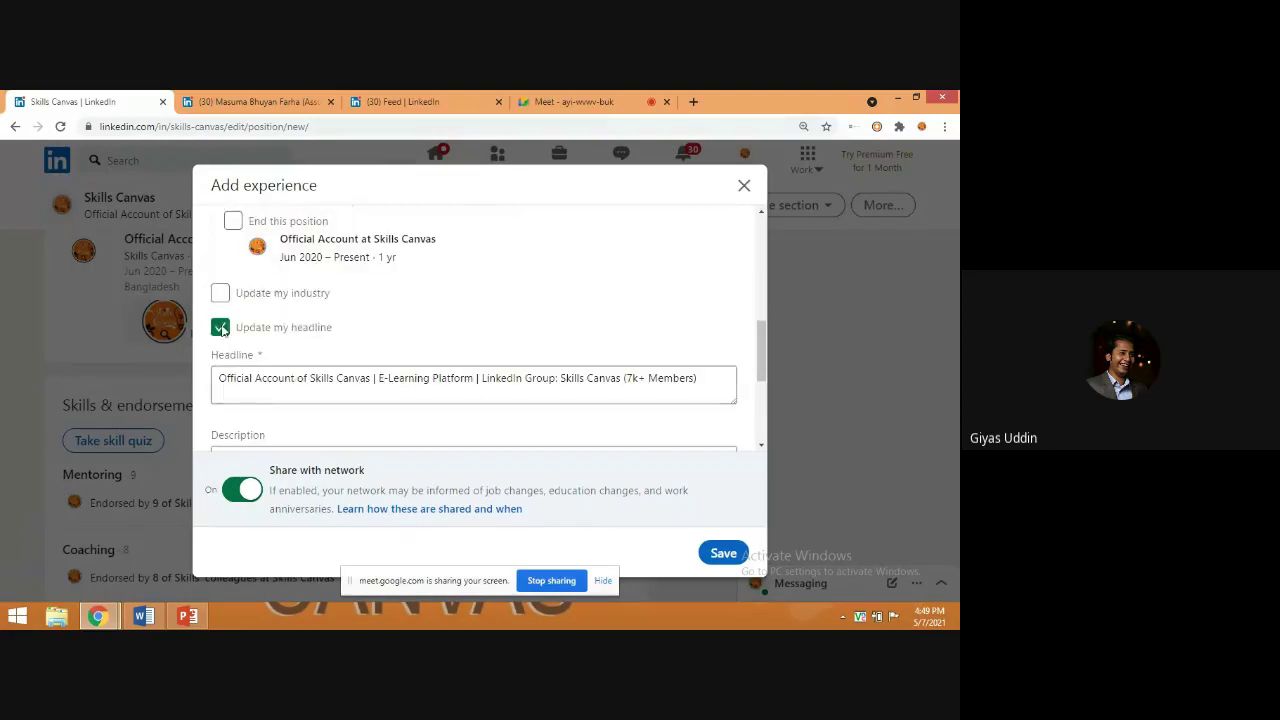
scroll(292, 357, "down", 1)
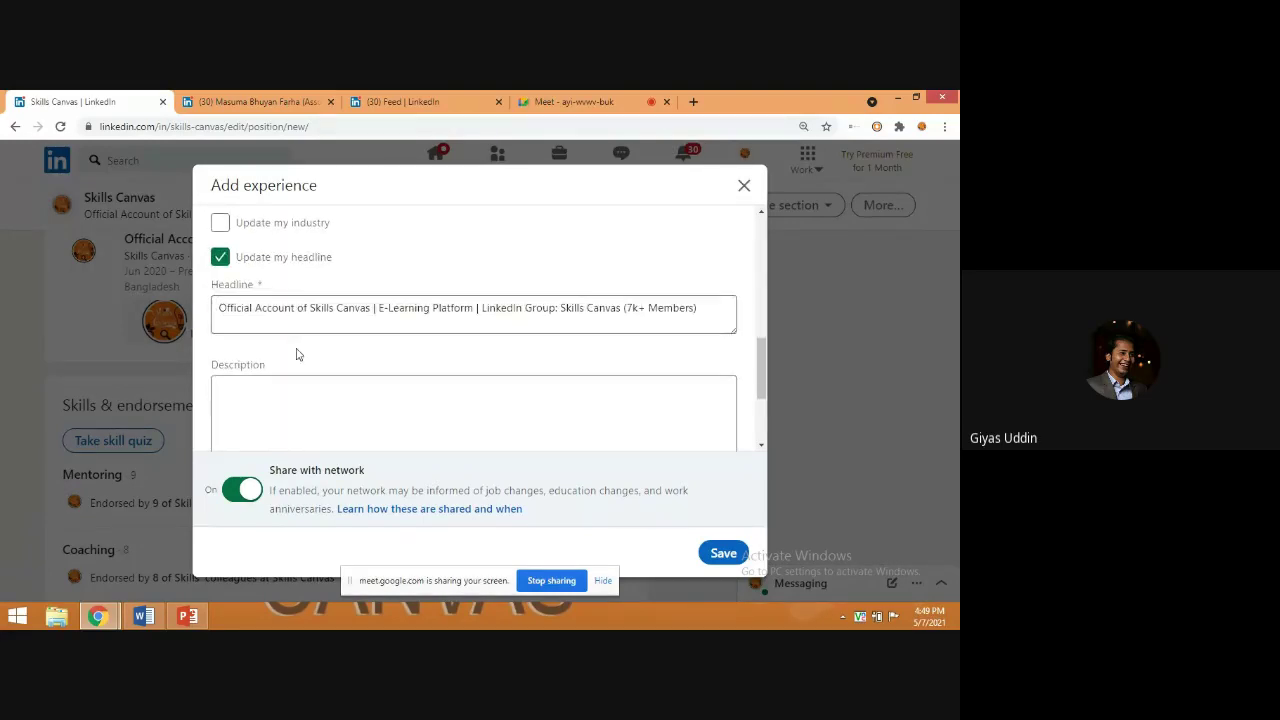
scroll(297, 360, "down", 1)
scroll(300, 366, "down", 1)
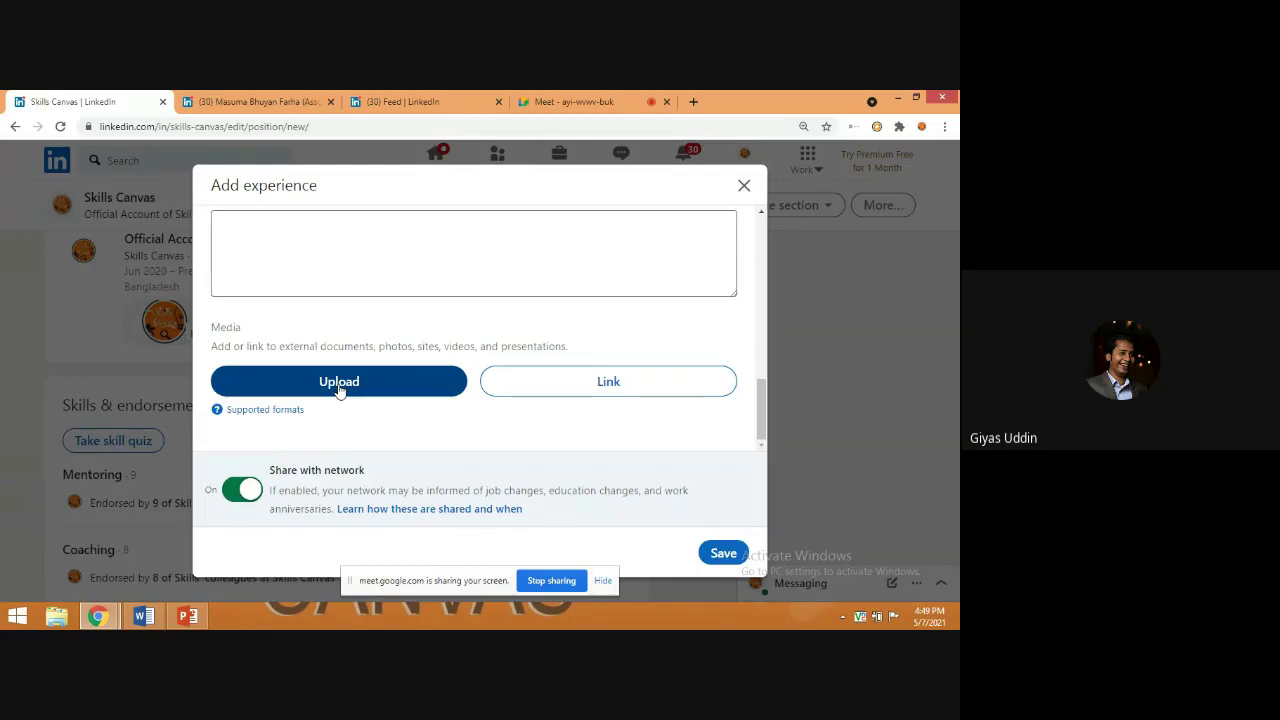
- Turn Share with network off and on again, and close the new experience entry without saving
left_click(237, 490)
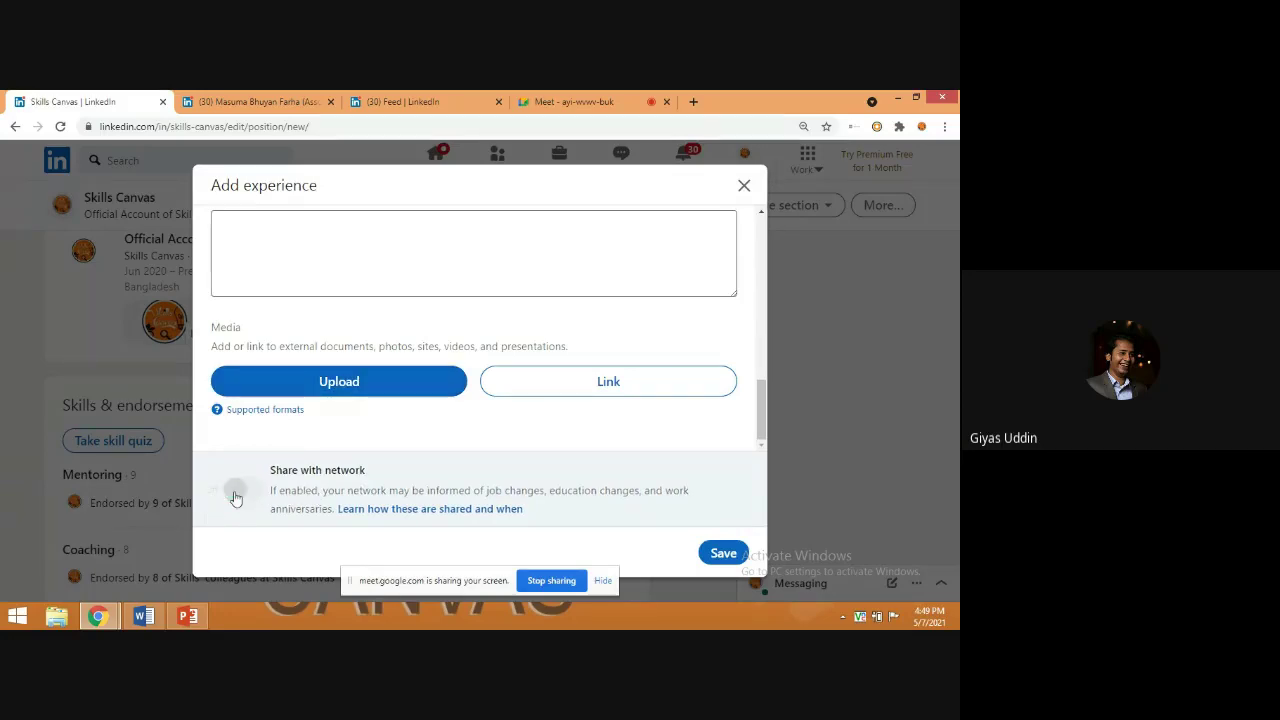
left_click(240, 490)
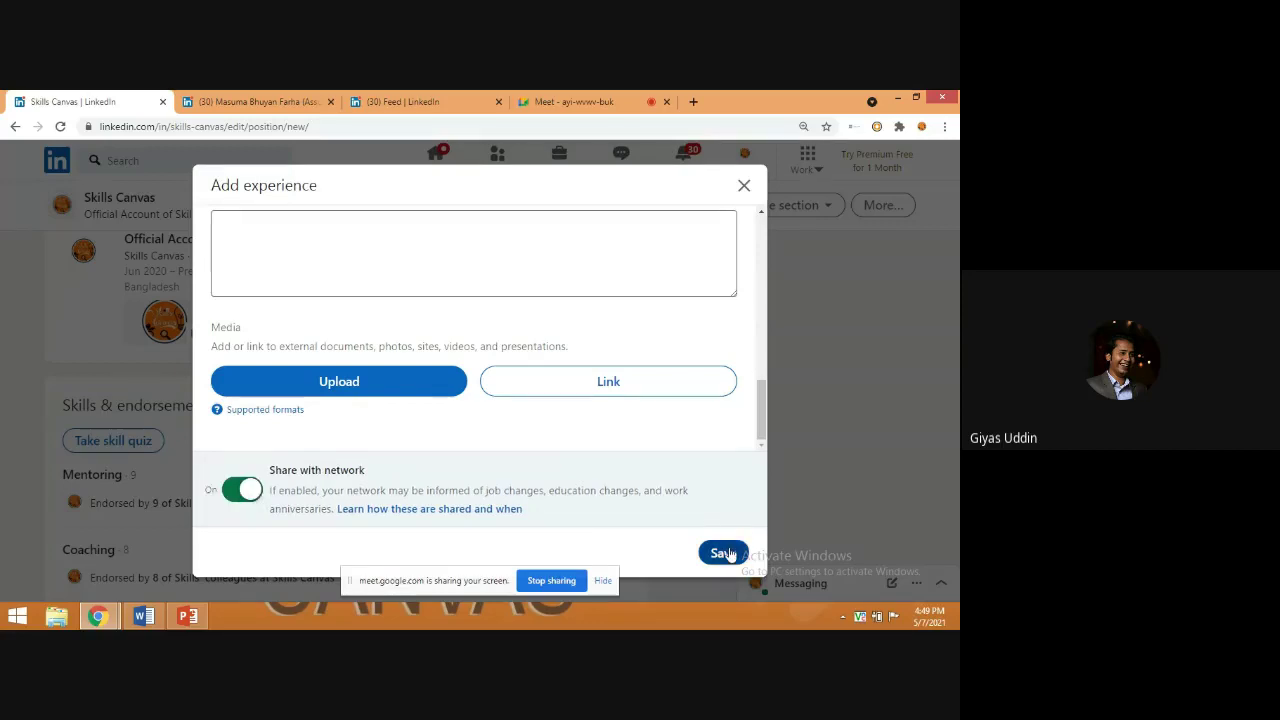
left_click(748, 189)
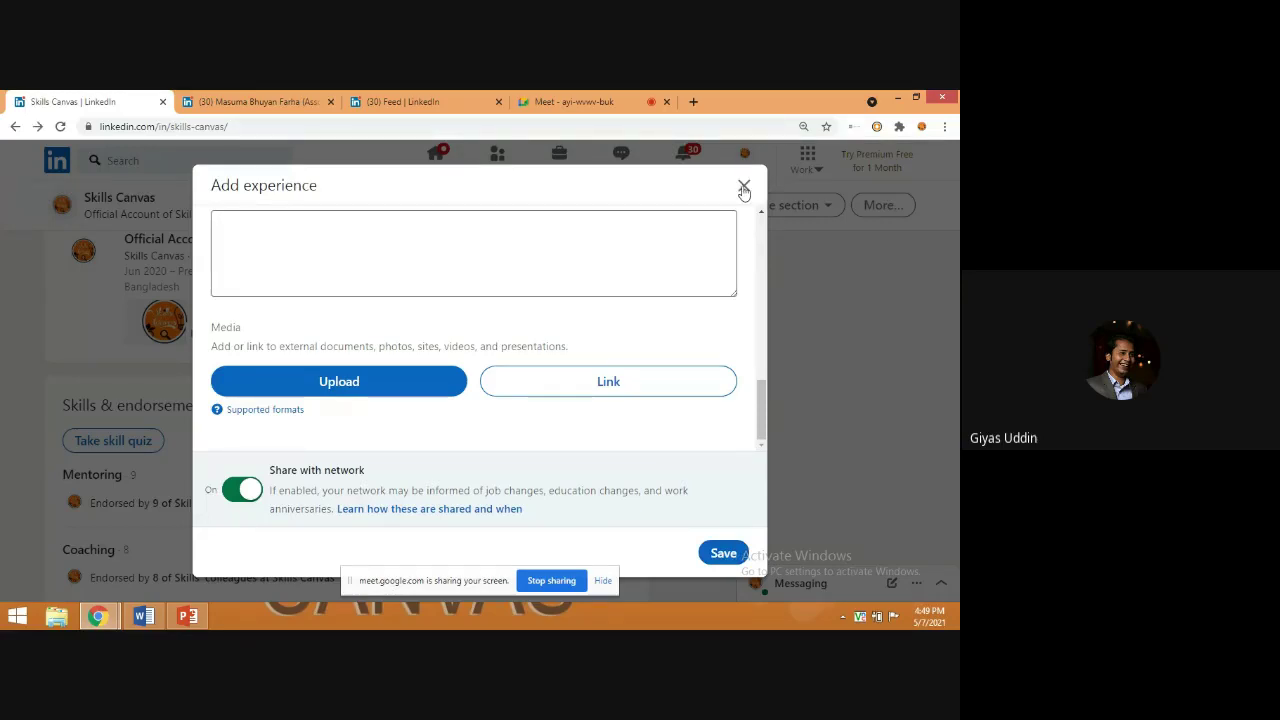
left_click(744, 190)
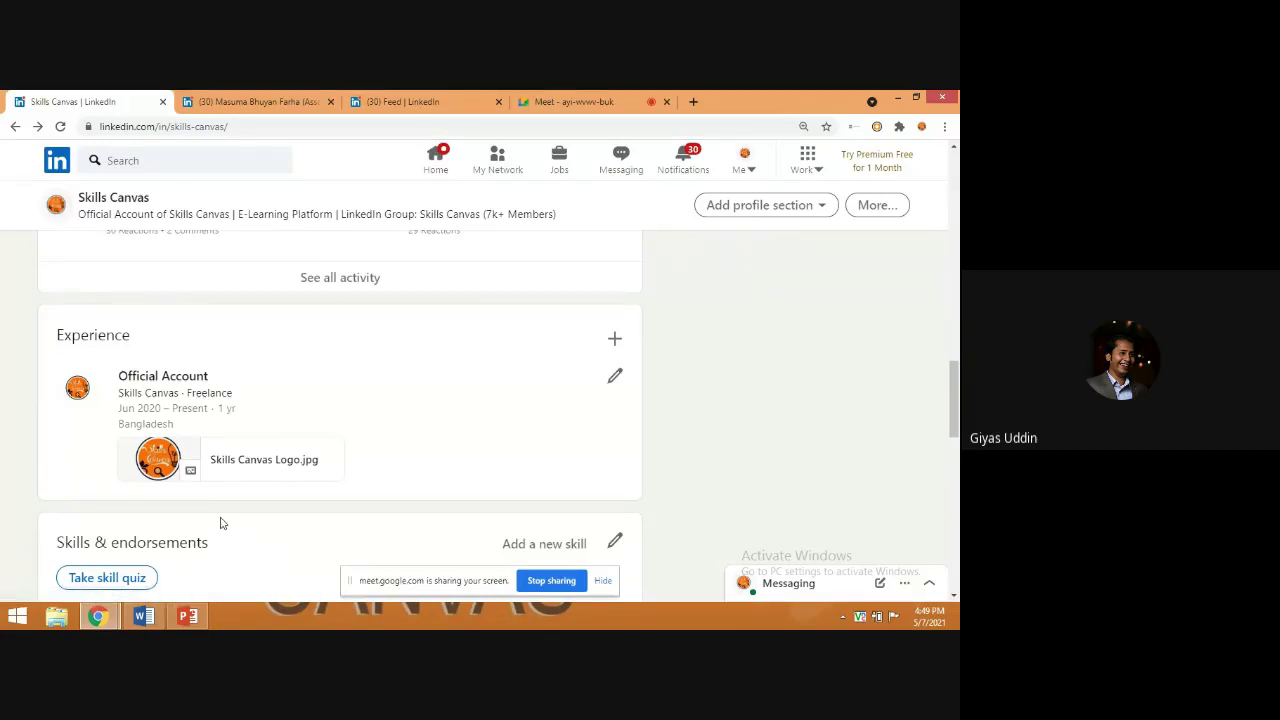
- Open the Skills & endorsements list for reordering and examine the skills in every category
scroll(237, 474, "down", 3)
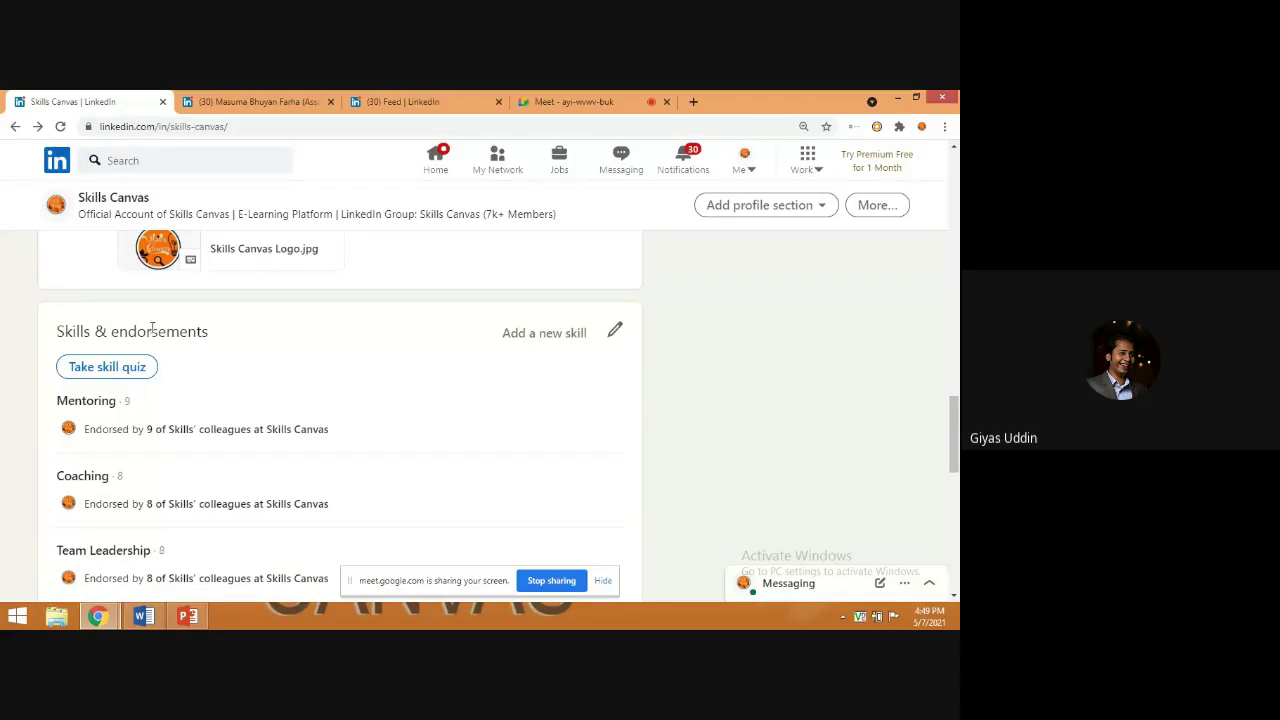
scroll(302, 344, "up", 2)
scroll(302, 350, "down", 1)
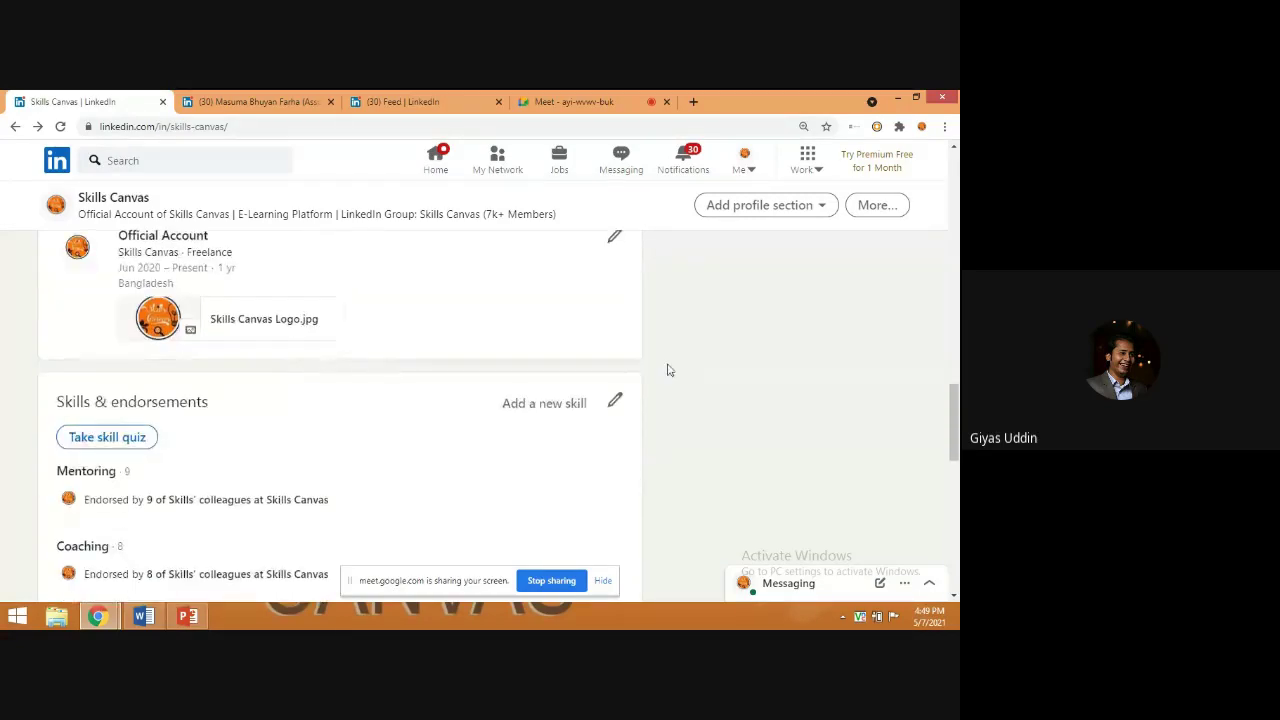
left_click(615, 403)
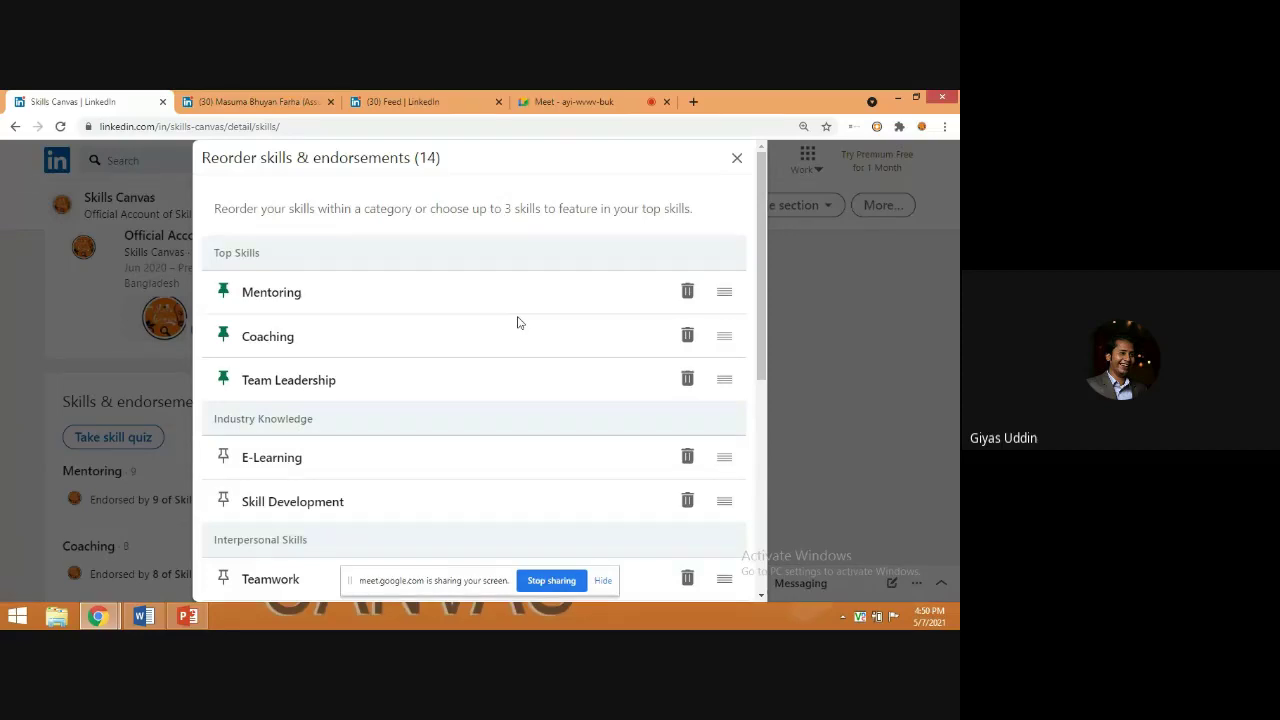
scroll(518, 322, "down", 5)
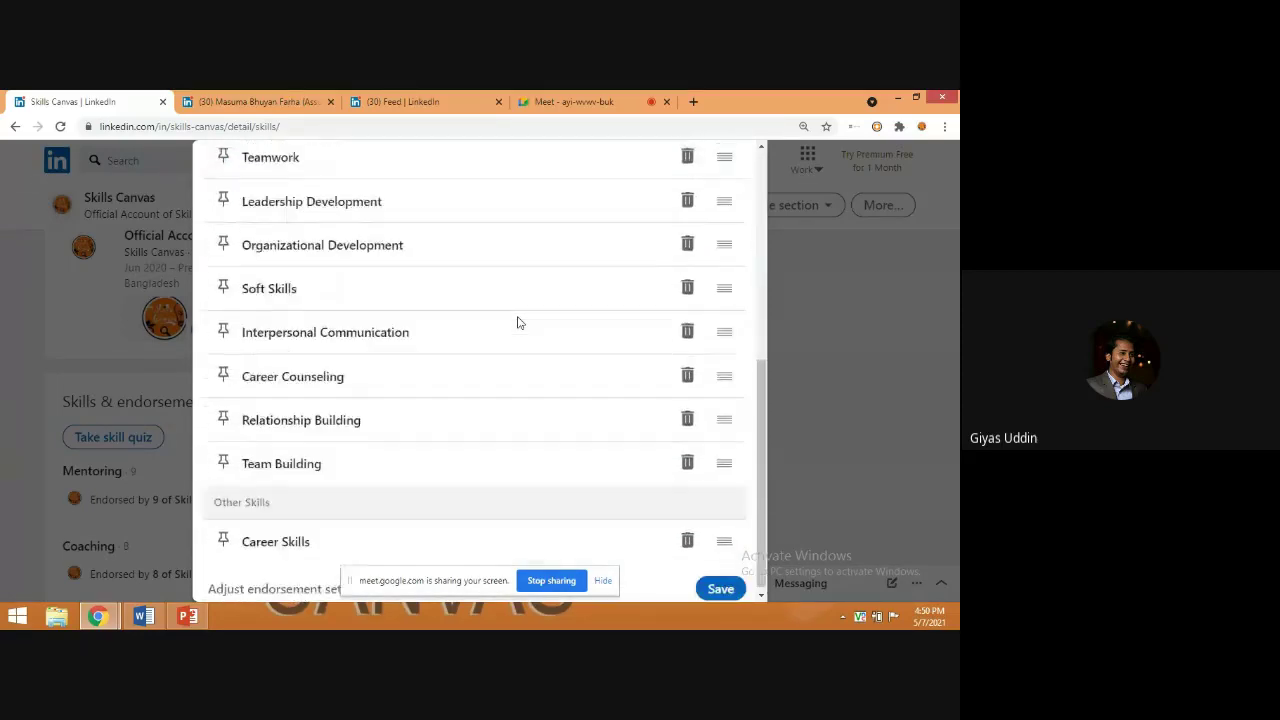
scroll(518, 322, "up", 5)
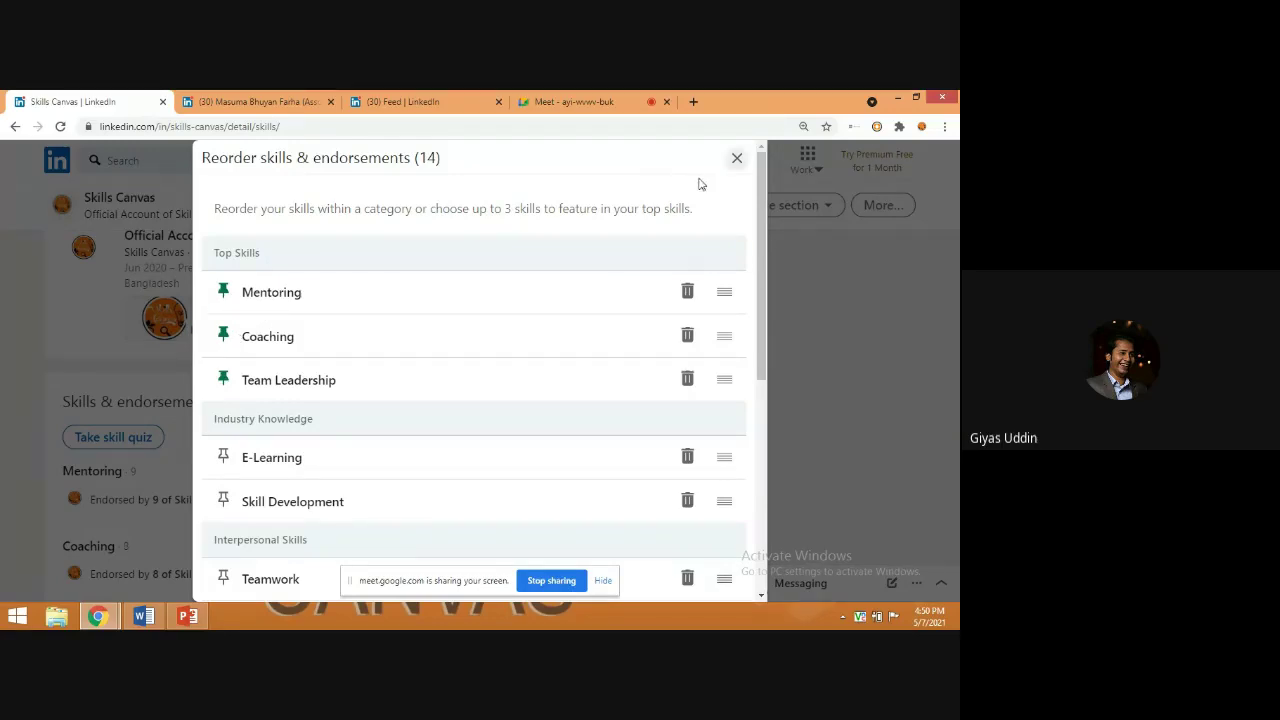
- Unpin Mentoring, Coaching and Team Leadership from the top skills, and pin E-Learning, Skill Development and Team Leadership
left_click(223, 293)
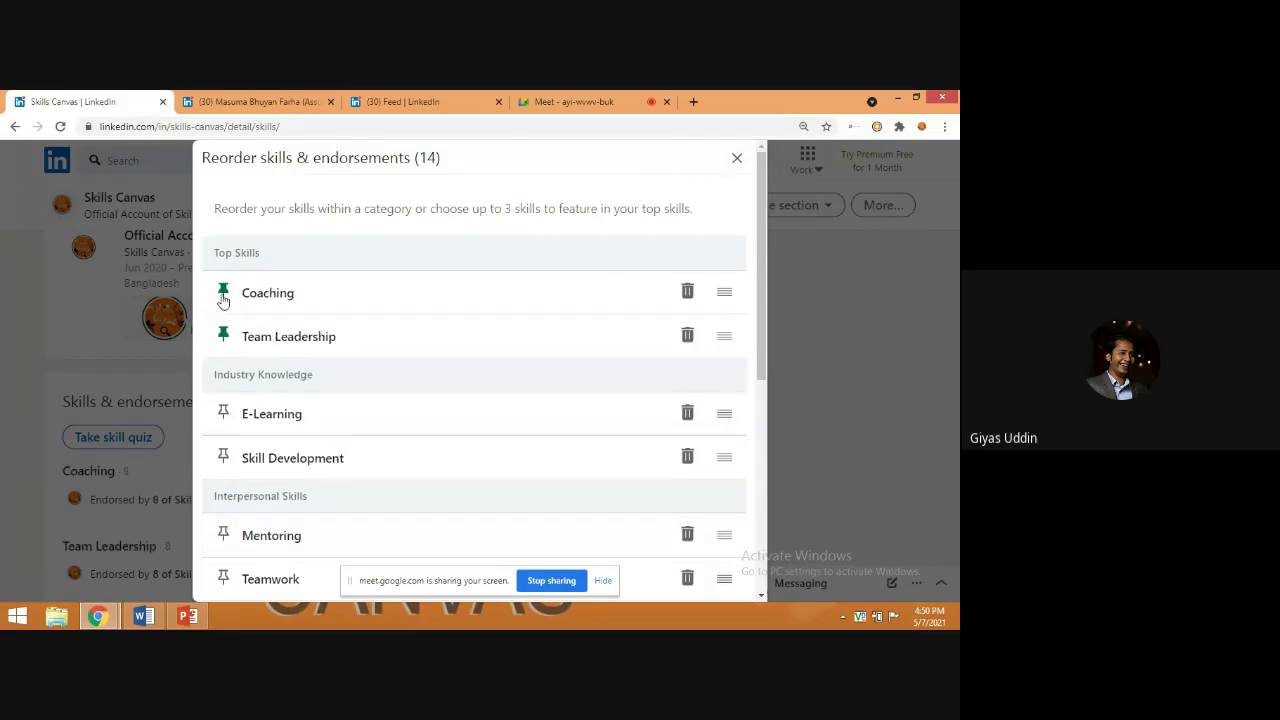
left_click(223, 293)
left_click(223, 293)
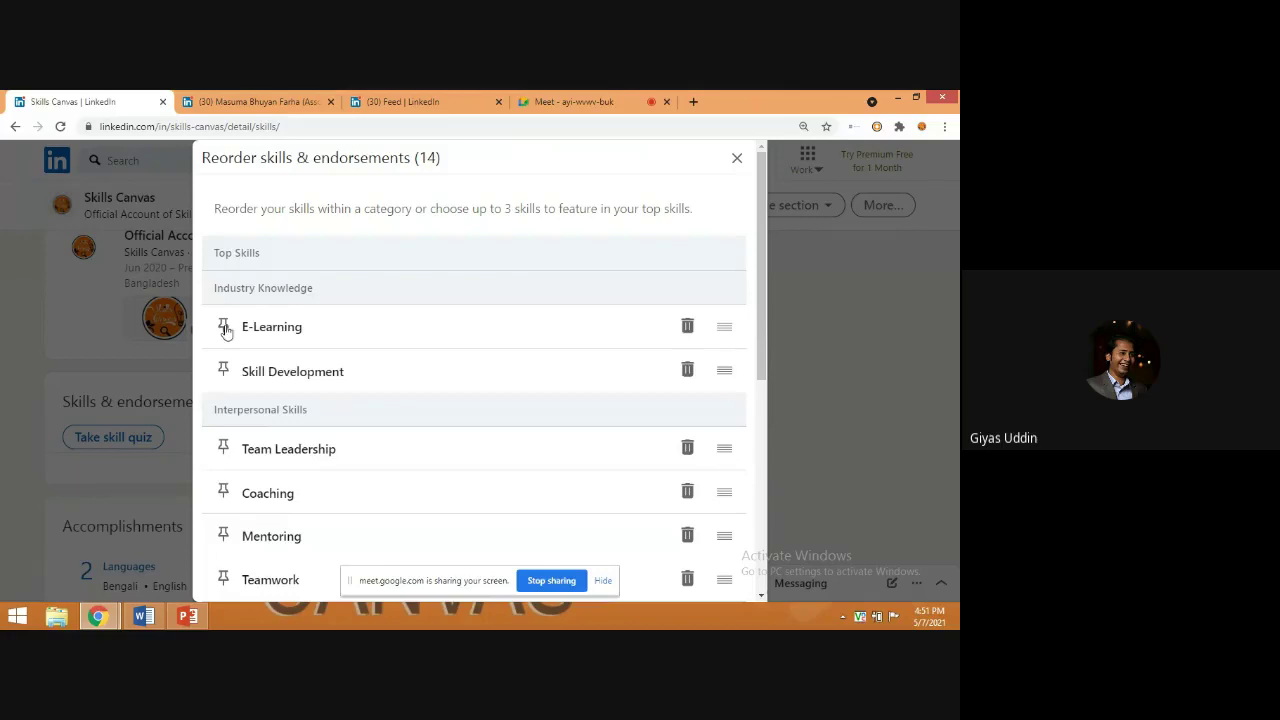
left_click(223, 326)
left_click(223, 371)
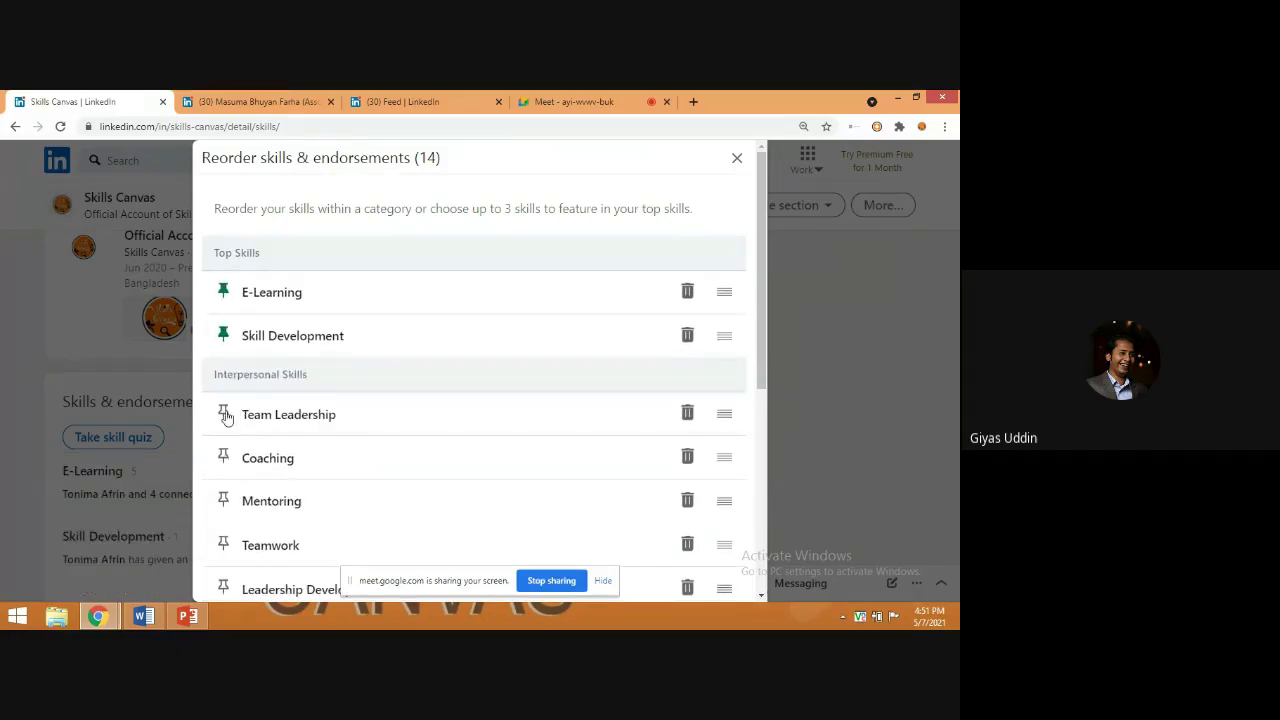
left_click(223, 414)
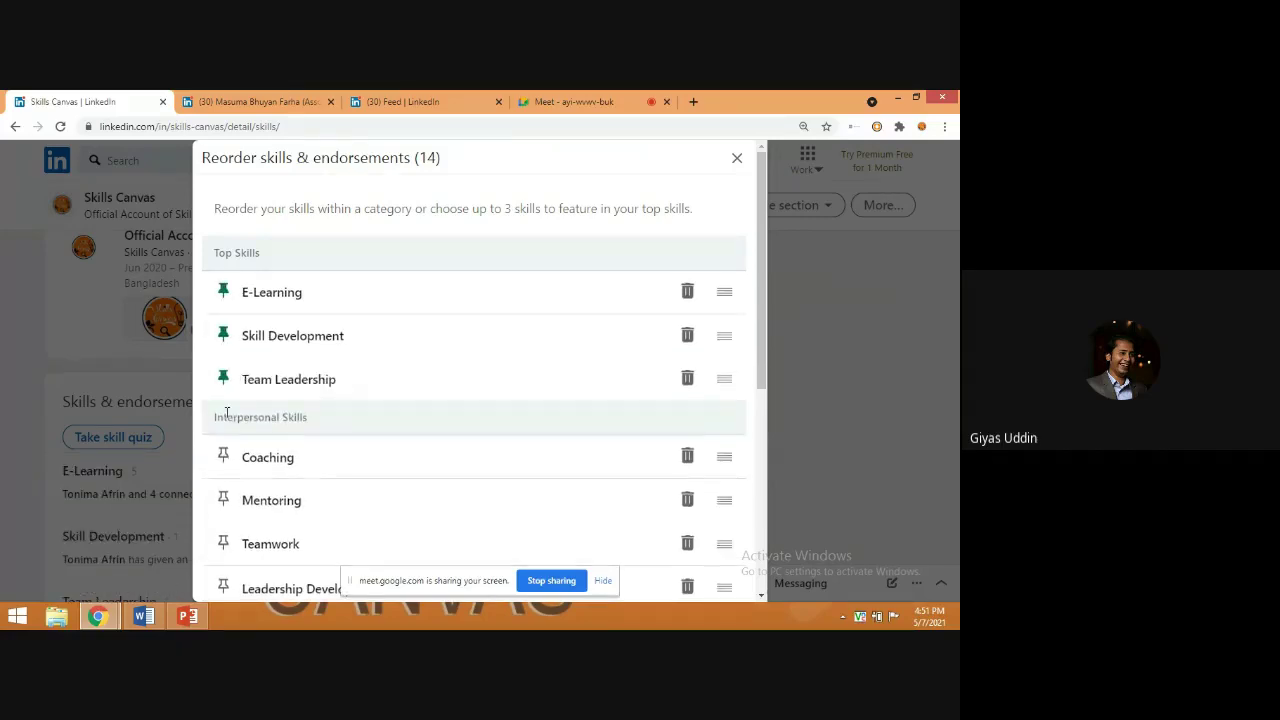
- Close the skills reordering dialog and discard the changes made to the top skills
left_click(736, 162)
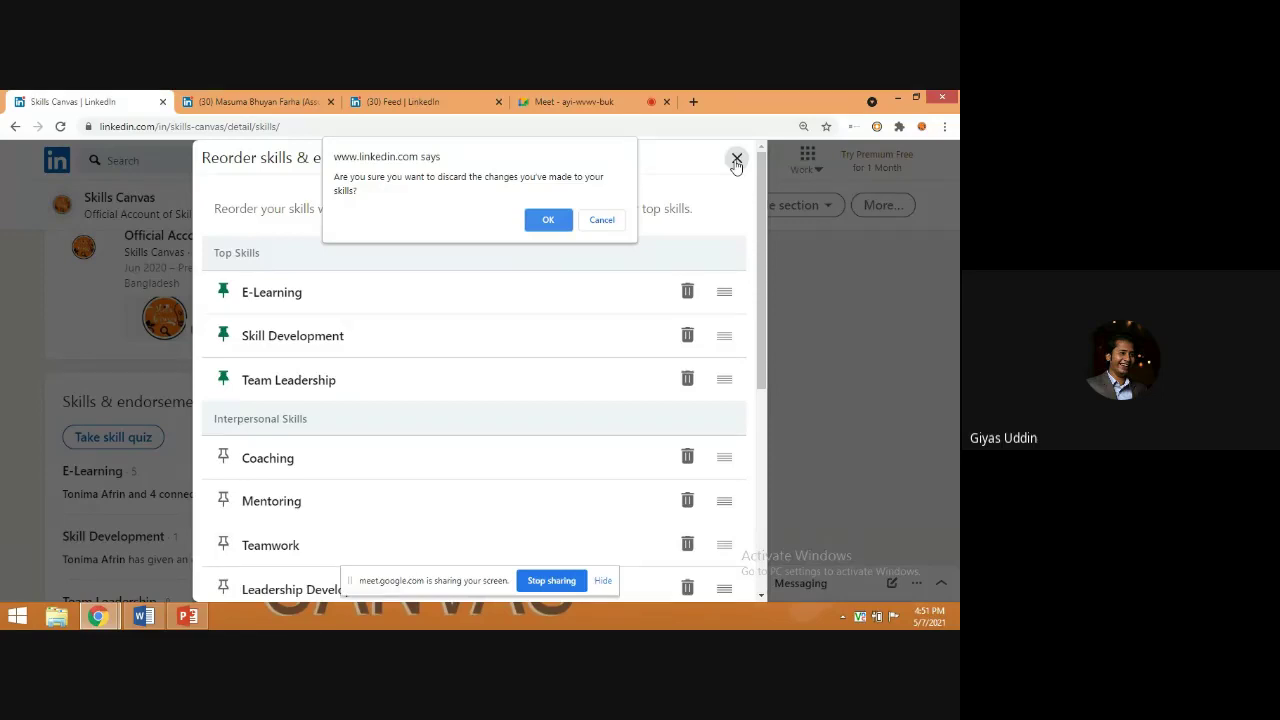
left_click(601, 222)
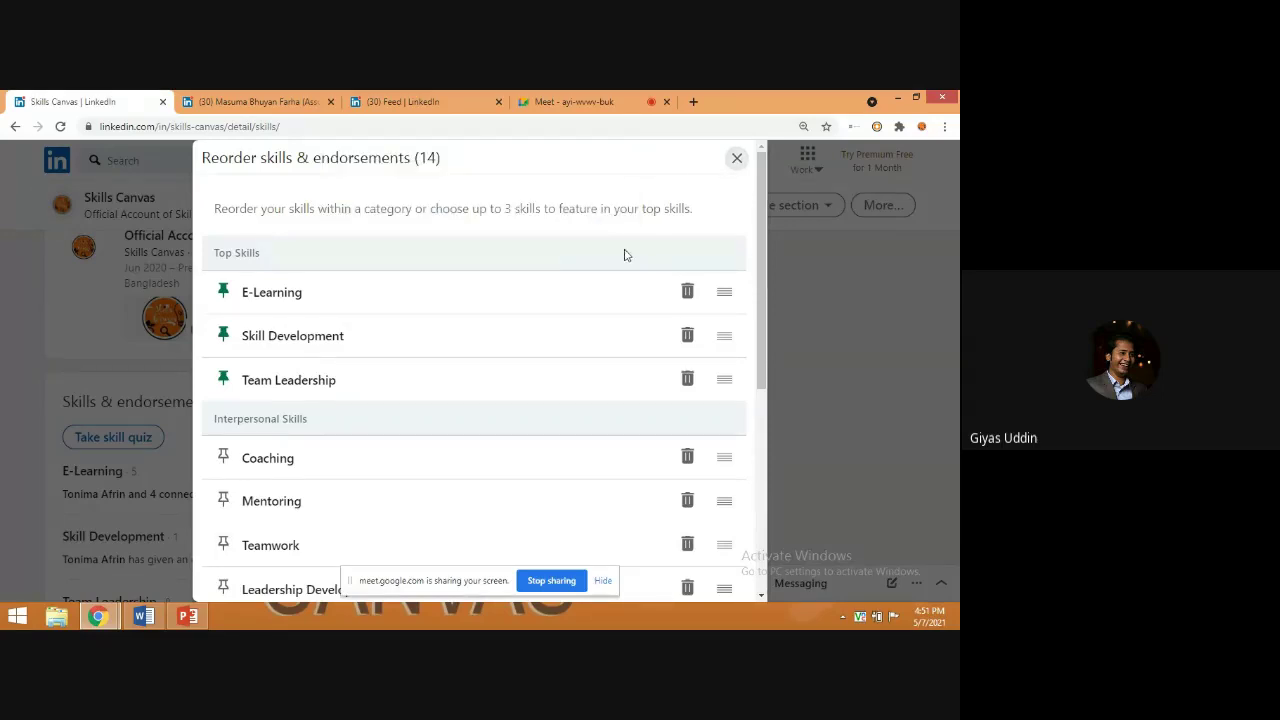
left_click(736, 160)
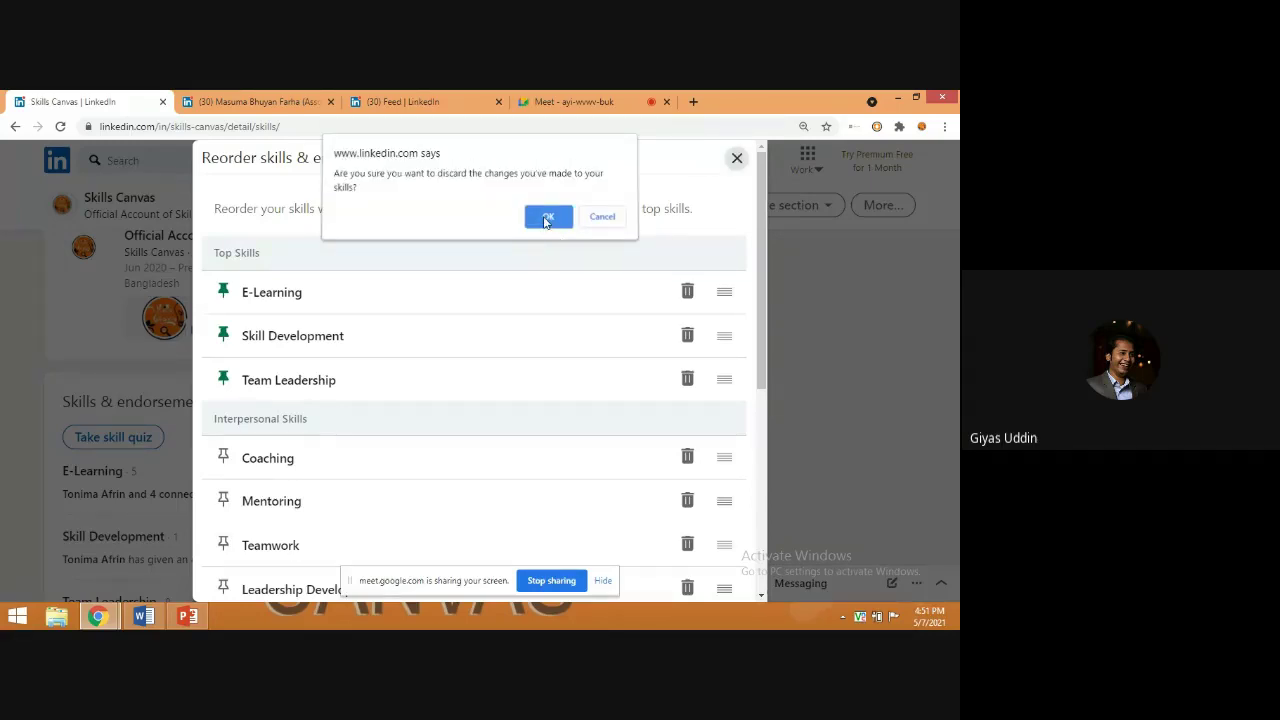
left_click(602, 218)
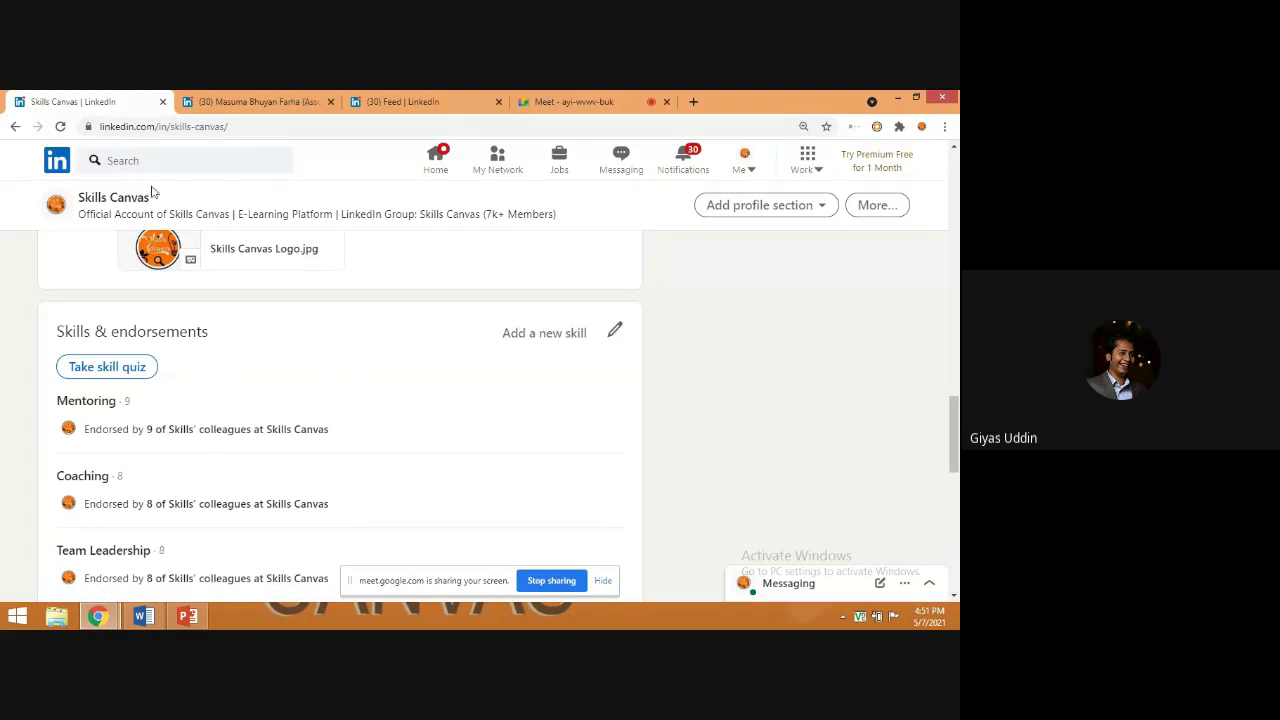
- Look over the Skills & endorsements section of the Skills Canvas profile, checking the other open LinkedIn pages
left_click(232, 108)
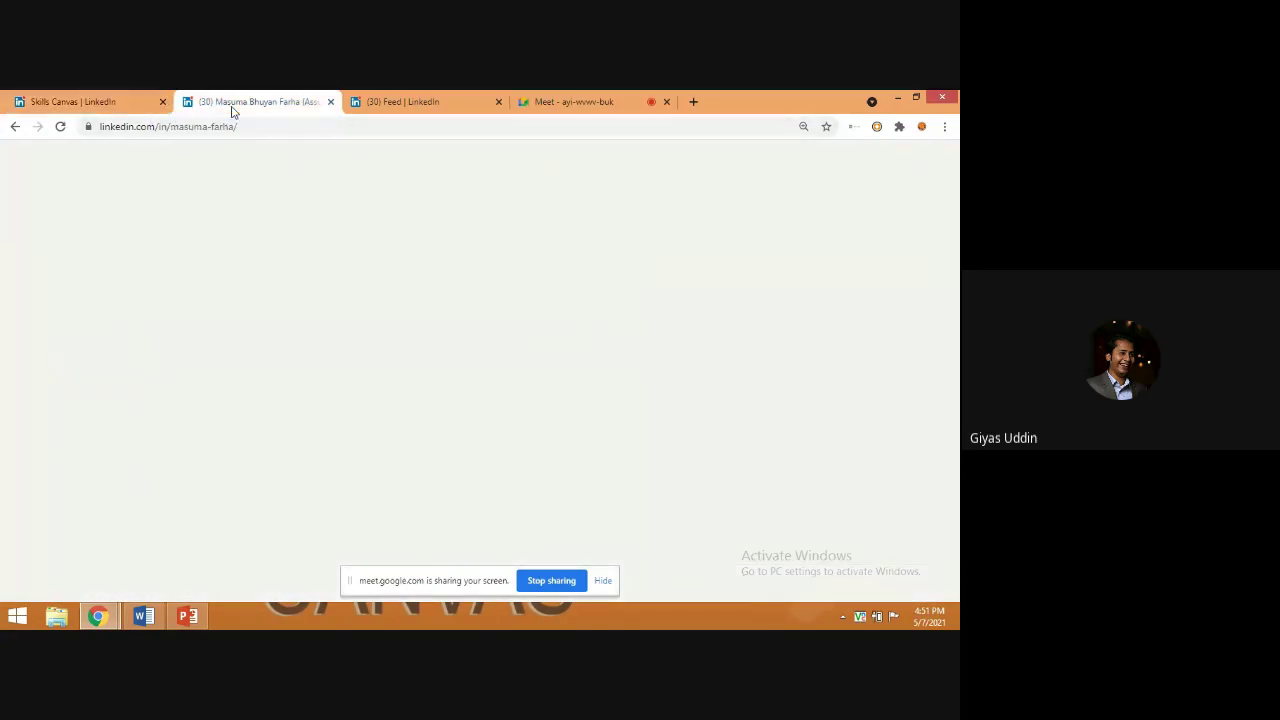
left_click(136, 106)
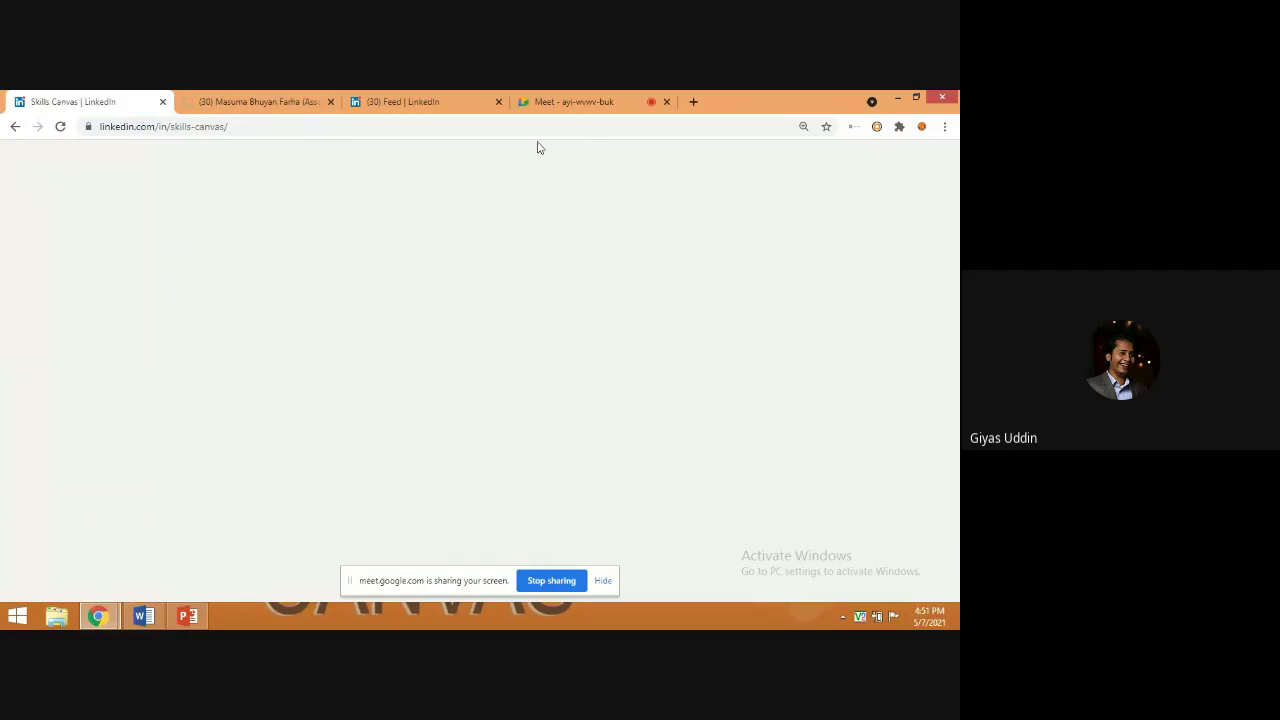
scroll(343, 237, "down", 2)
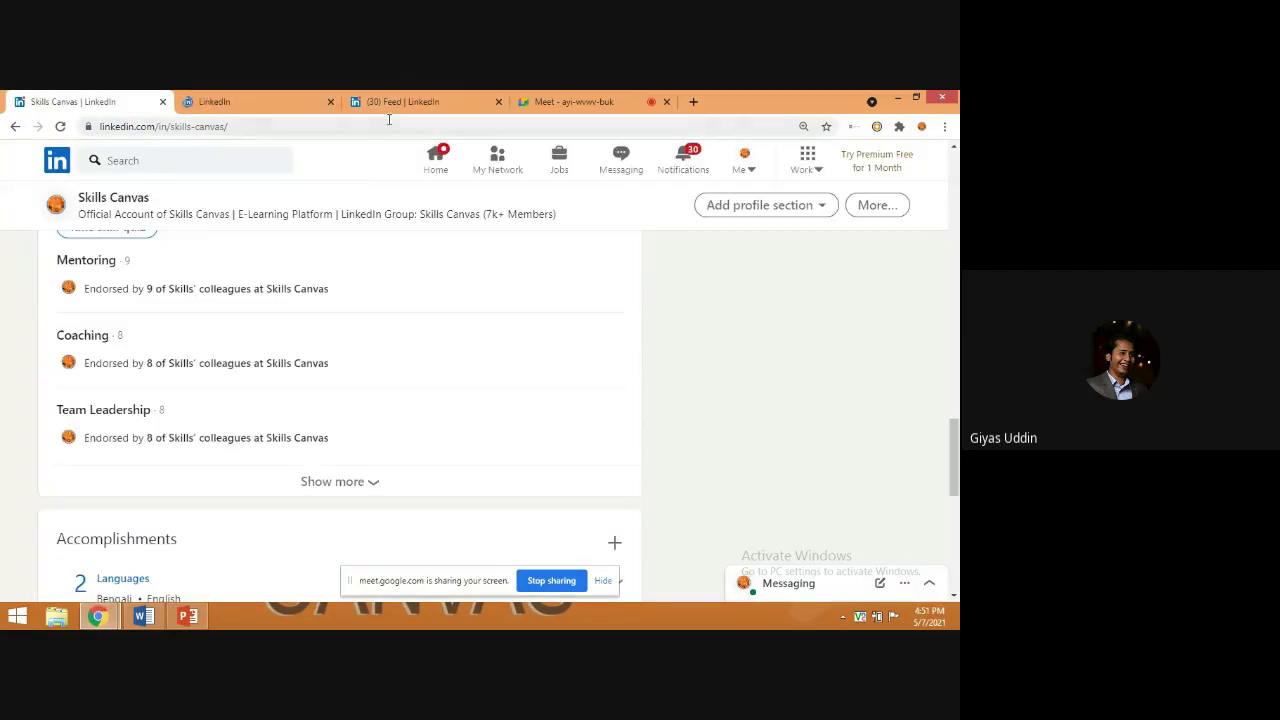
left_click(388, 106)
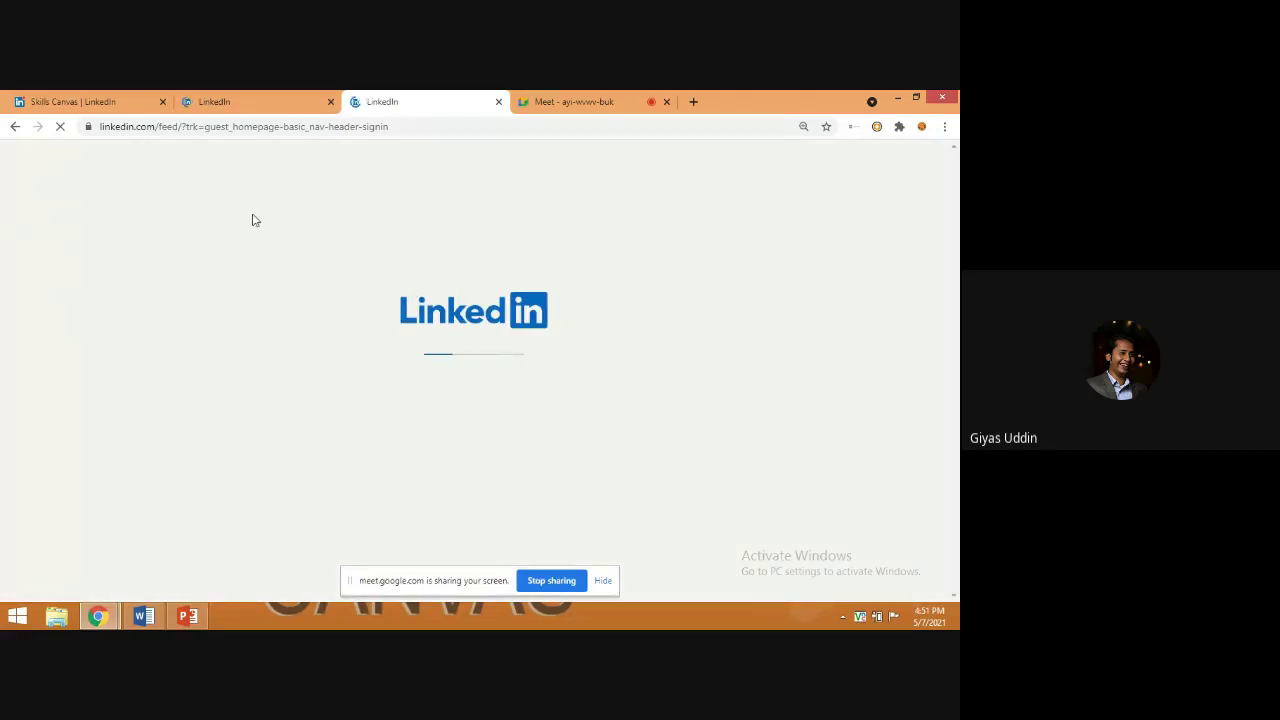
left_click(86, 105)
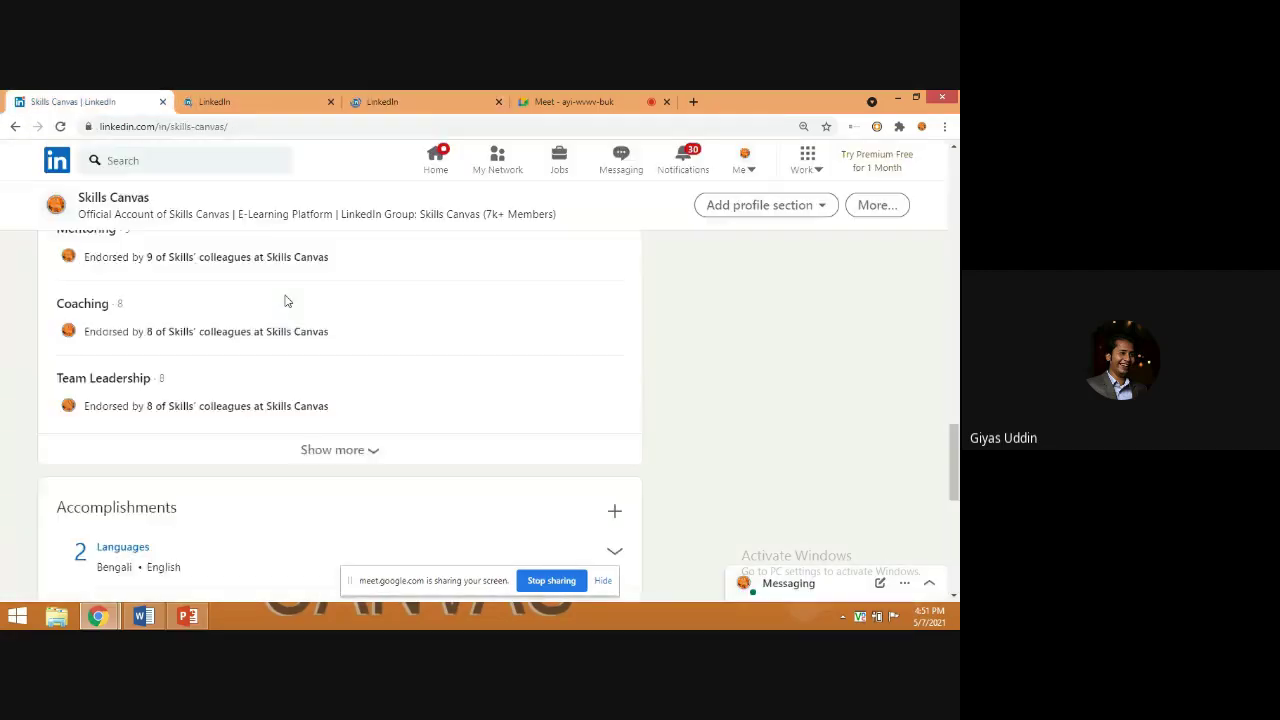
scroll(286, 297, "down", 3)
scroll(286, 297, "up", 5)
scroll(300, 340, "up", 1)
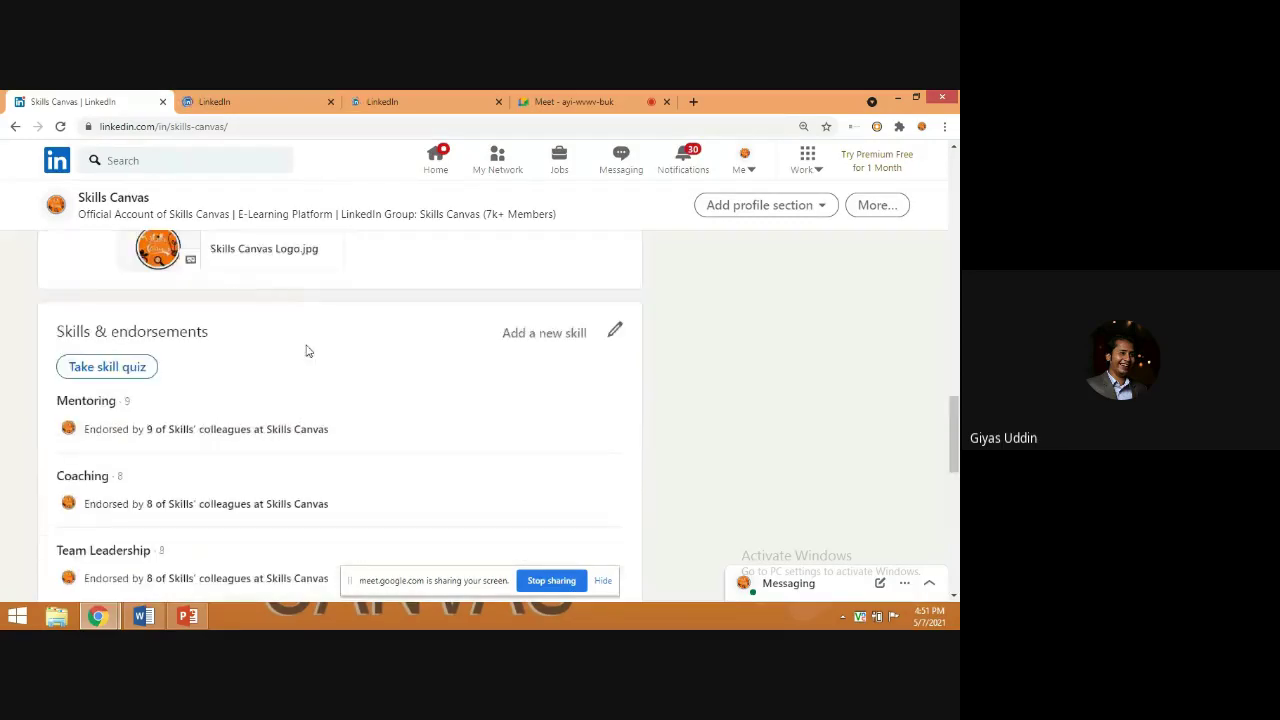
scroll(406, 371, "down", 3)
scroll(406, 370, "up", 2)
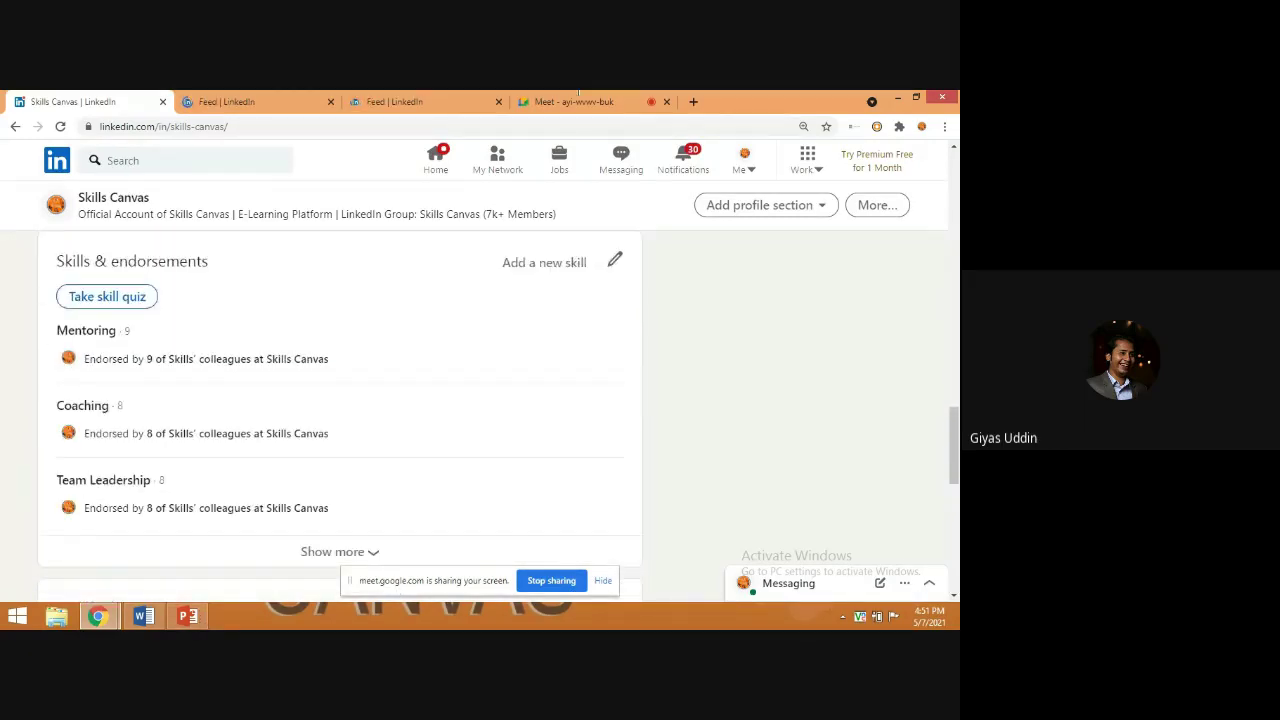
- Check the open LinkedIn feeds and switch to the Learning LinkedIn presentation in PowerPoint
left_click(420, 104)
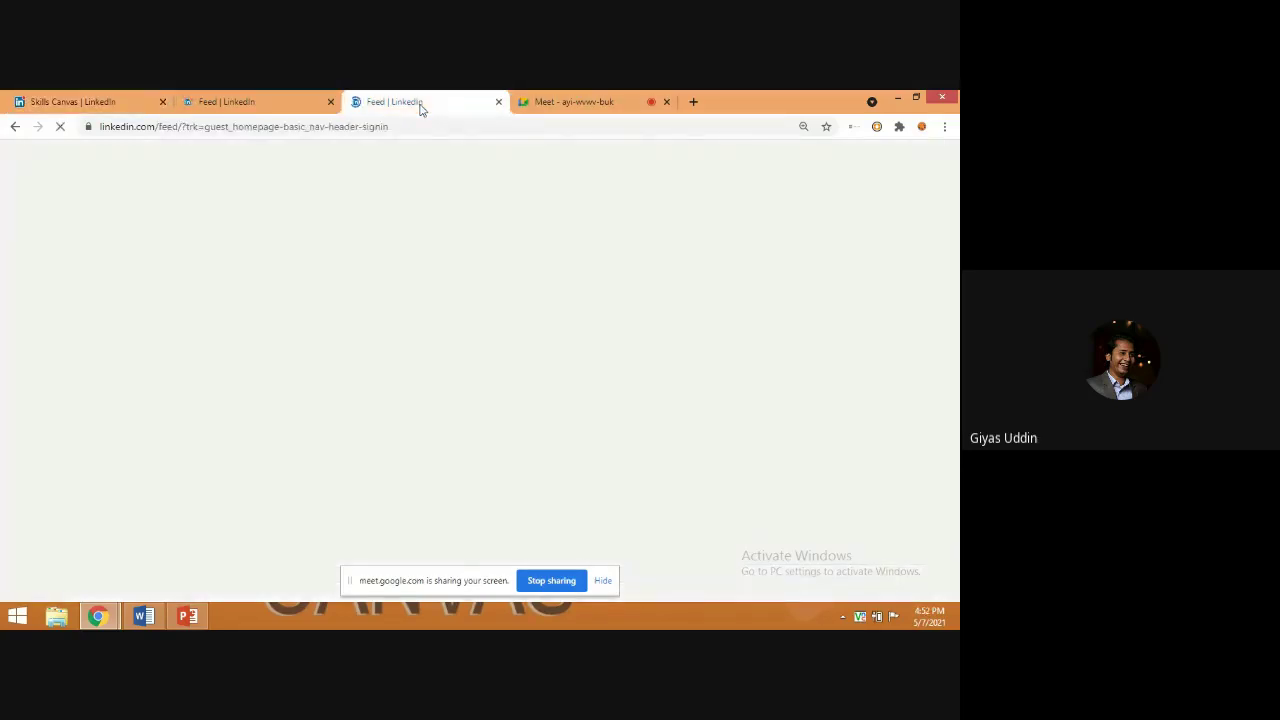
left_click(307, 107)
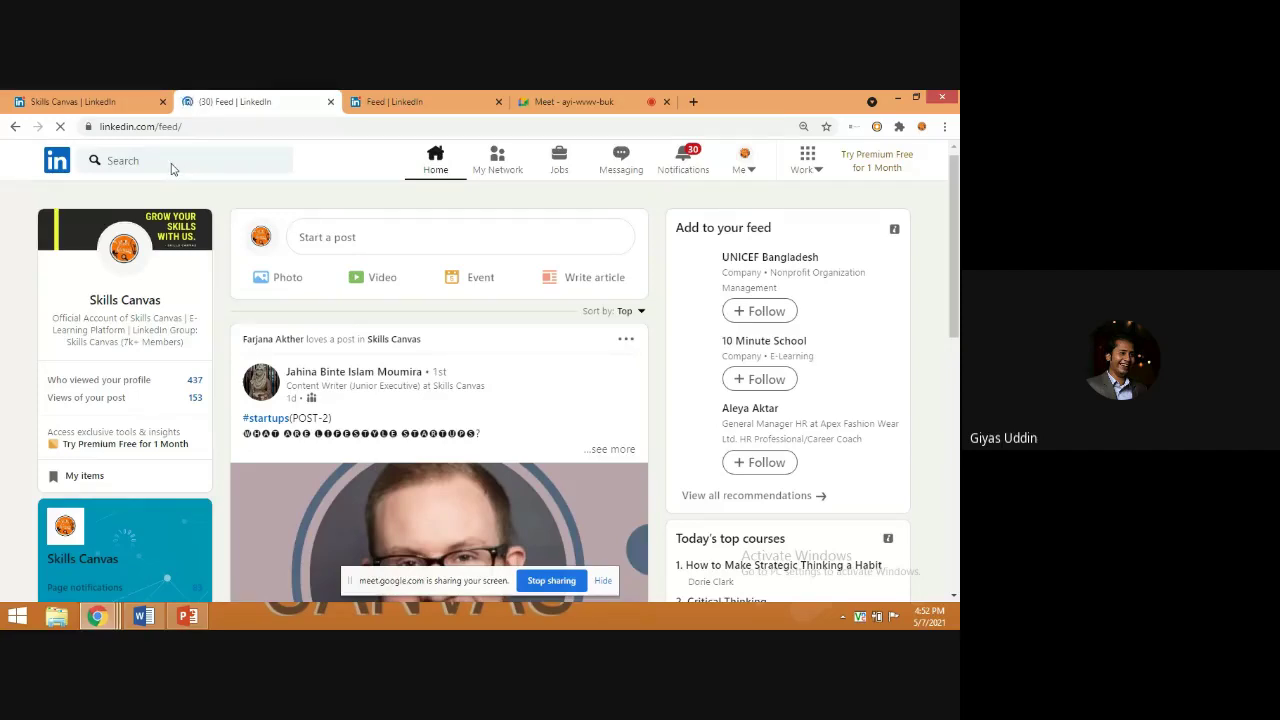
left_click(188, 617)
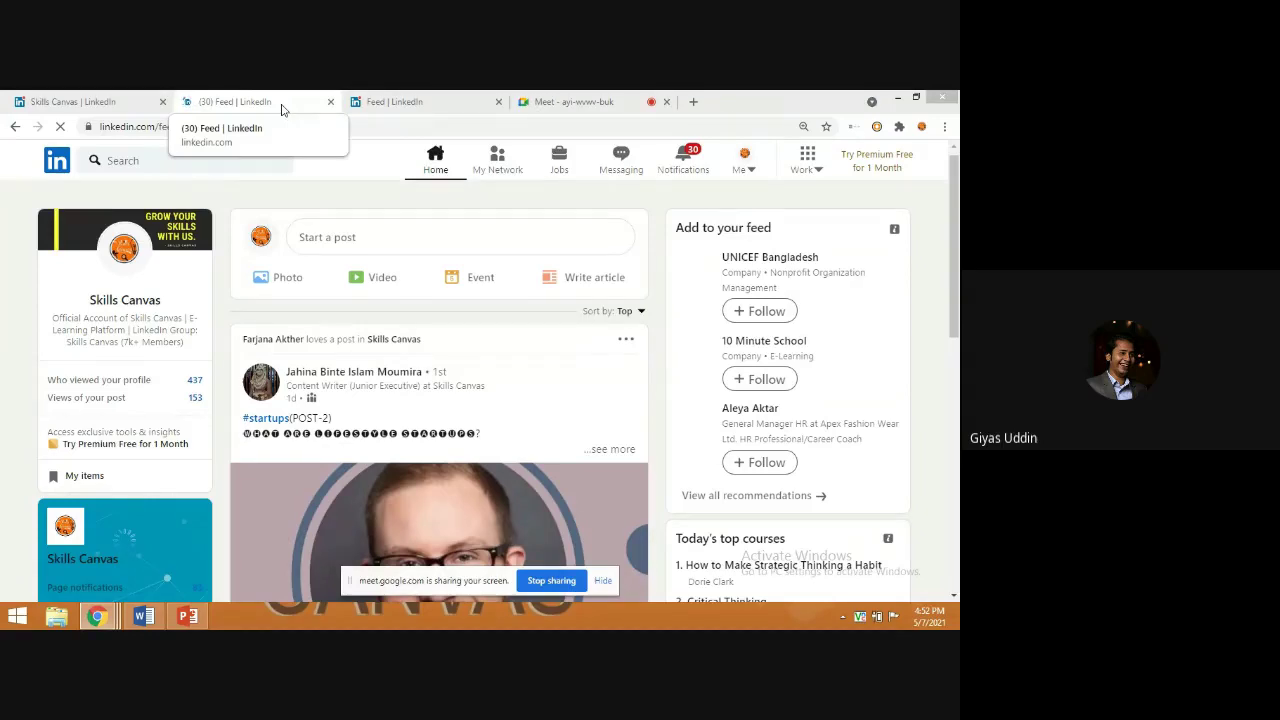
left_click(438, 106)
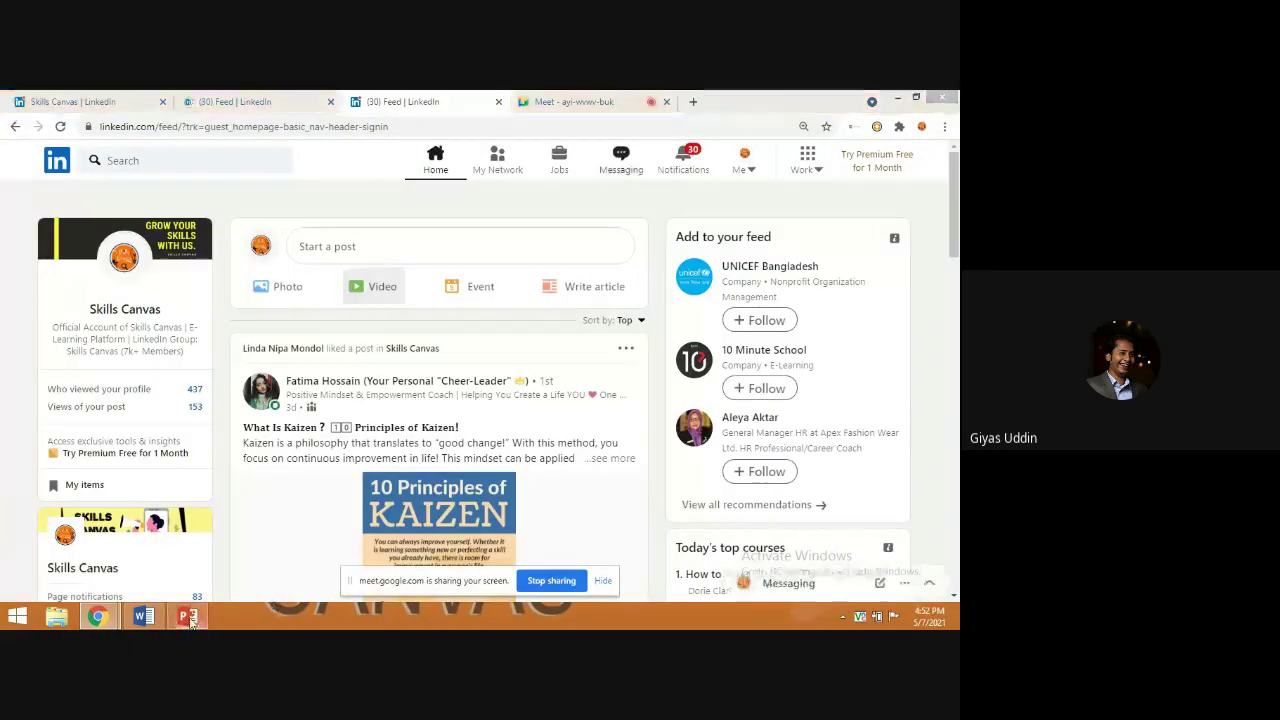
key("alt+Tab")
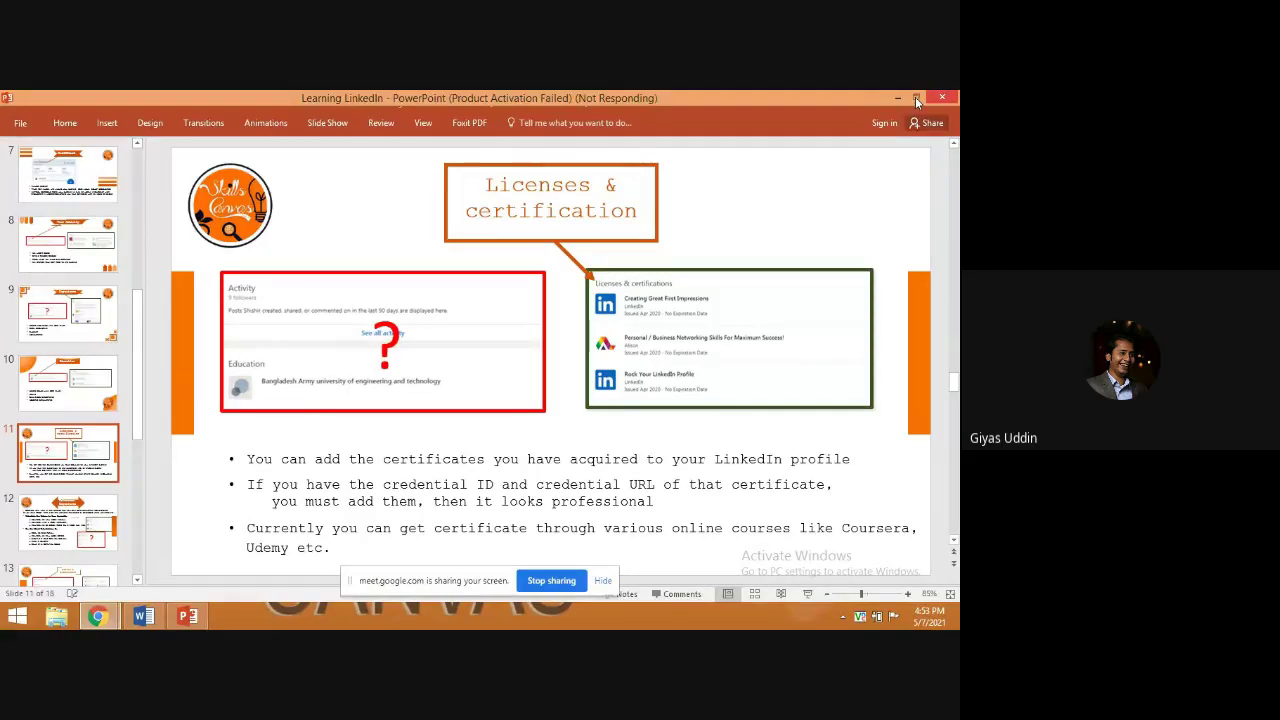
left_click(916, 100)
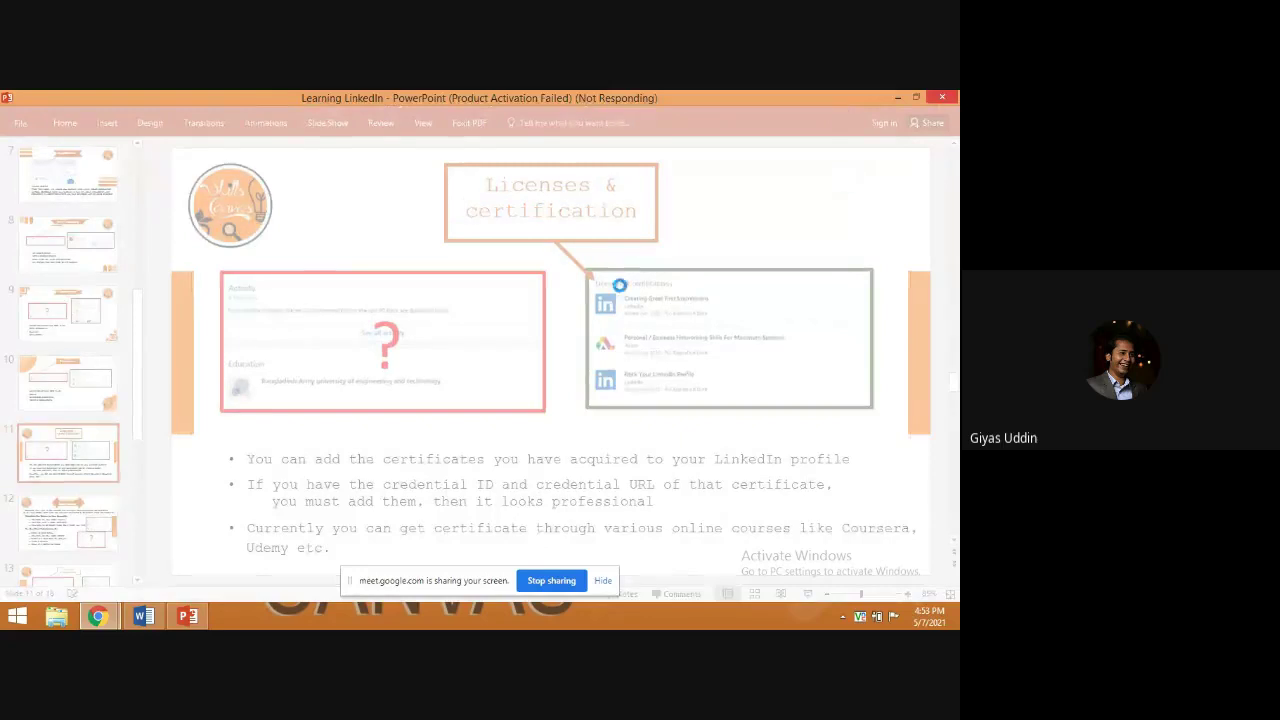
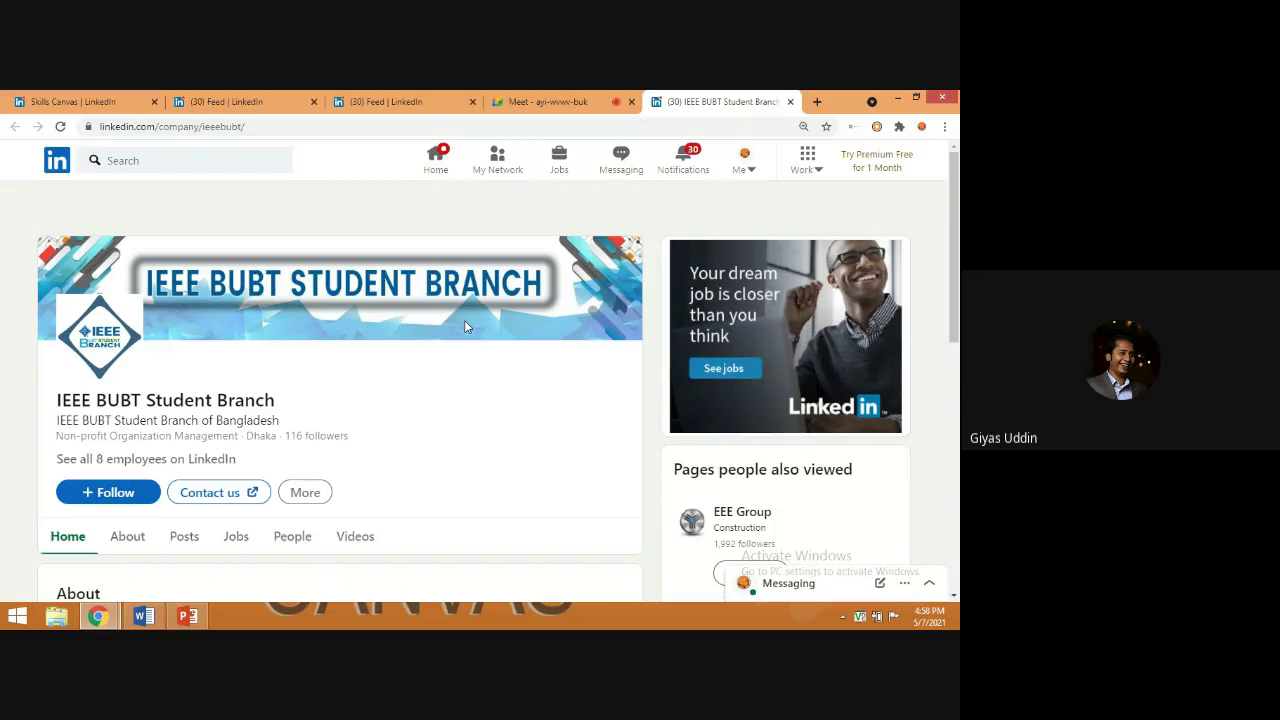
- Follow the IEEE BUBT Student Branch company page
scroll(464, 326, "down", 1)
scroll(464, 326, "up", 1)
scroll(73, 357, "down", 1)
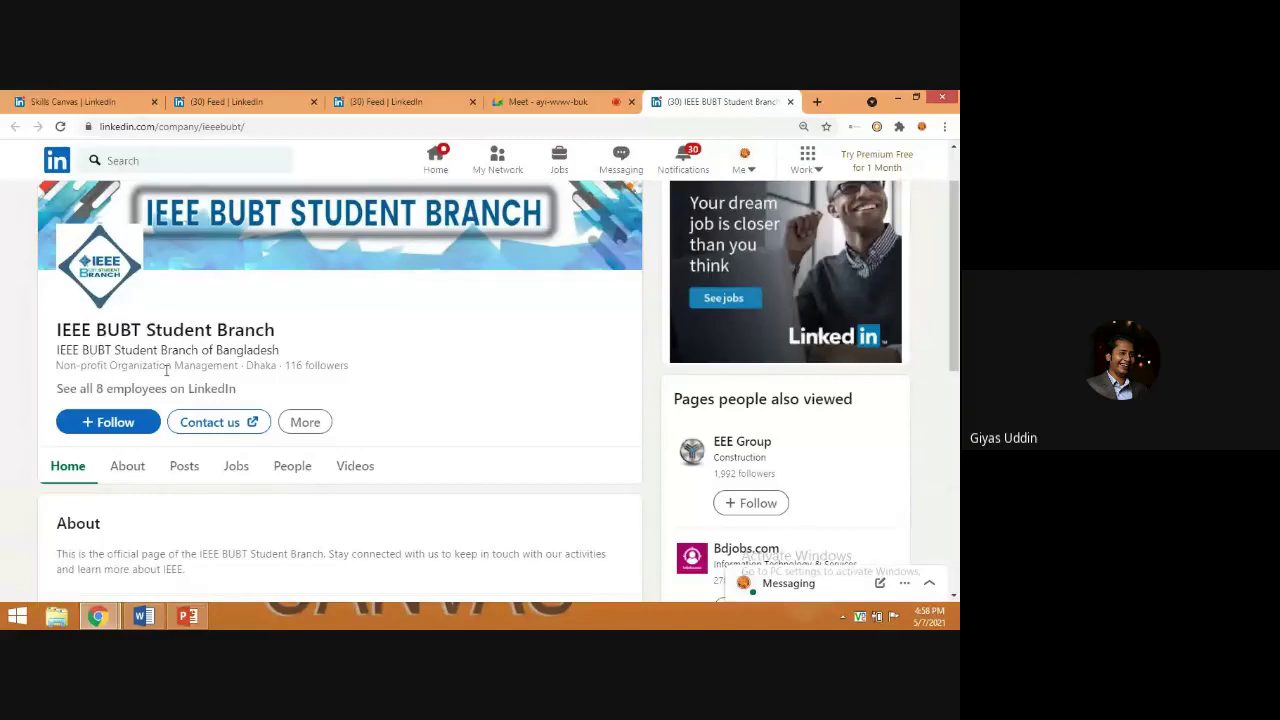
scroll(166, 368, "down", 1)
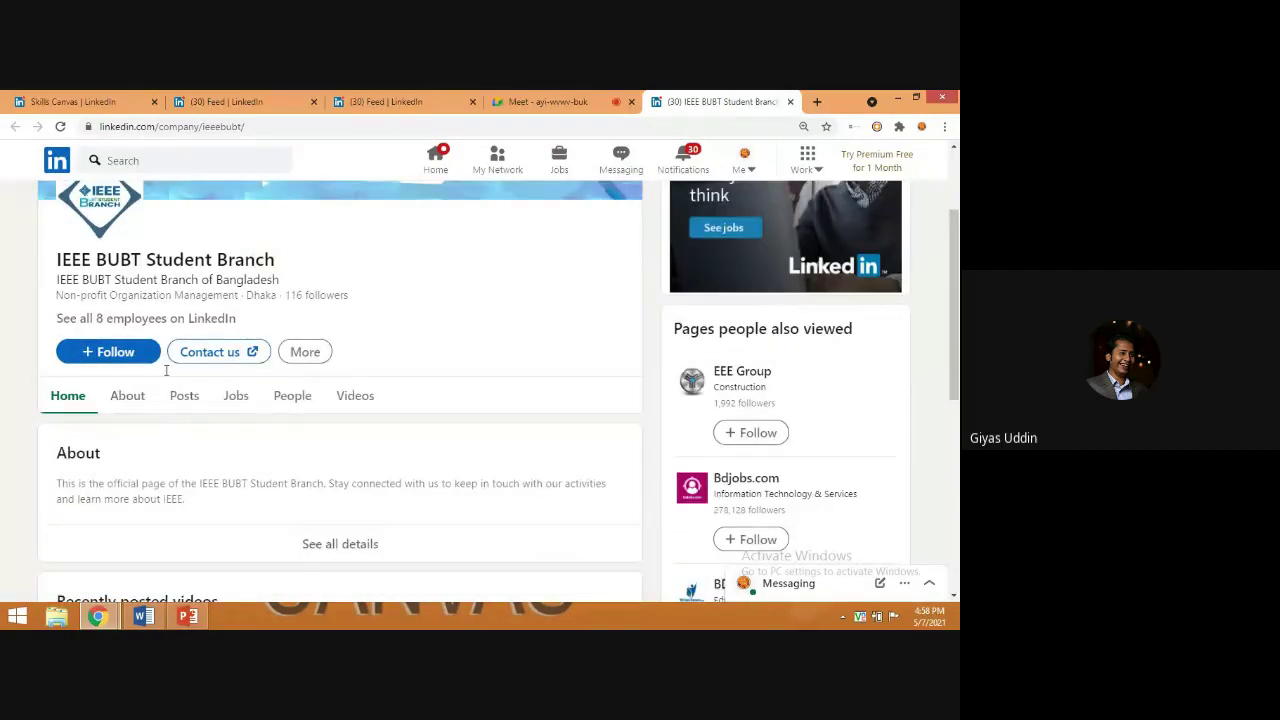
scroll(146, 358, "down", 1)
left_click(120, 286)
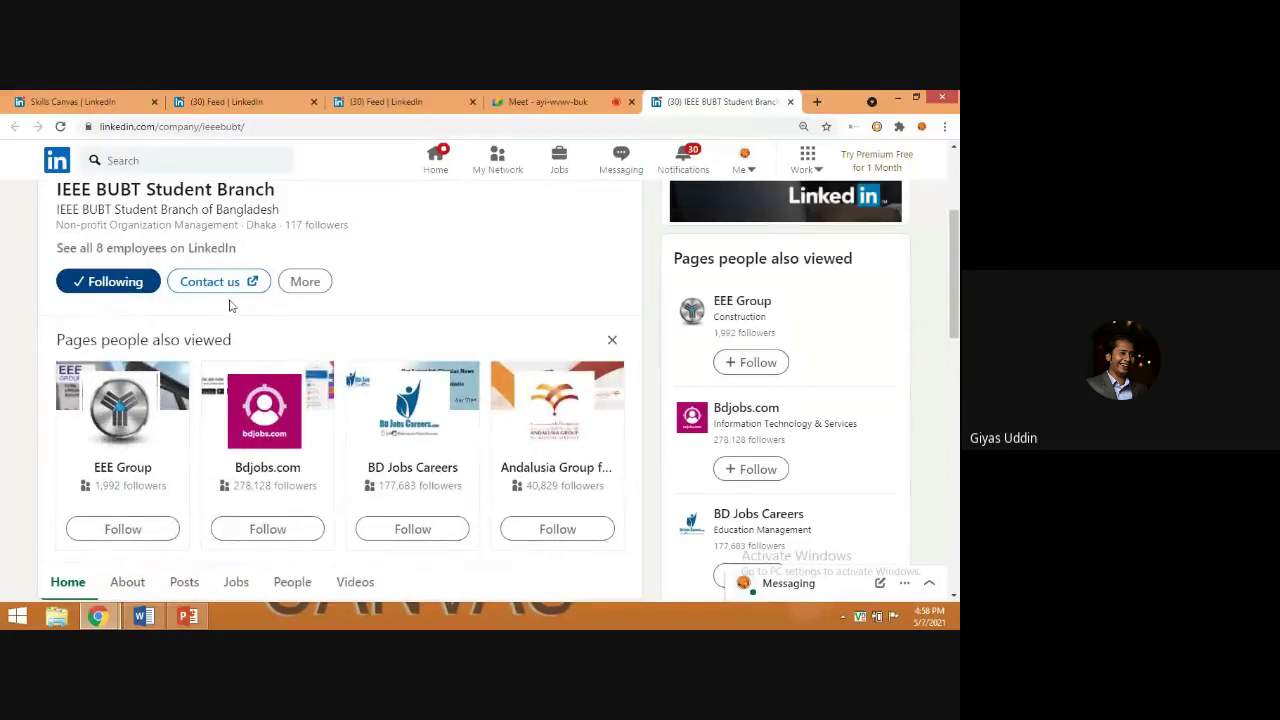
- Keep waiting for the unresponsive IEEE BUBT Student Branch page, and reload it after the crash
scroll(229, 305, "down", 1)
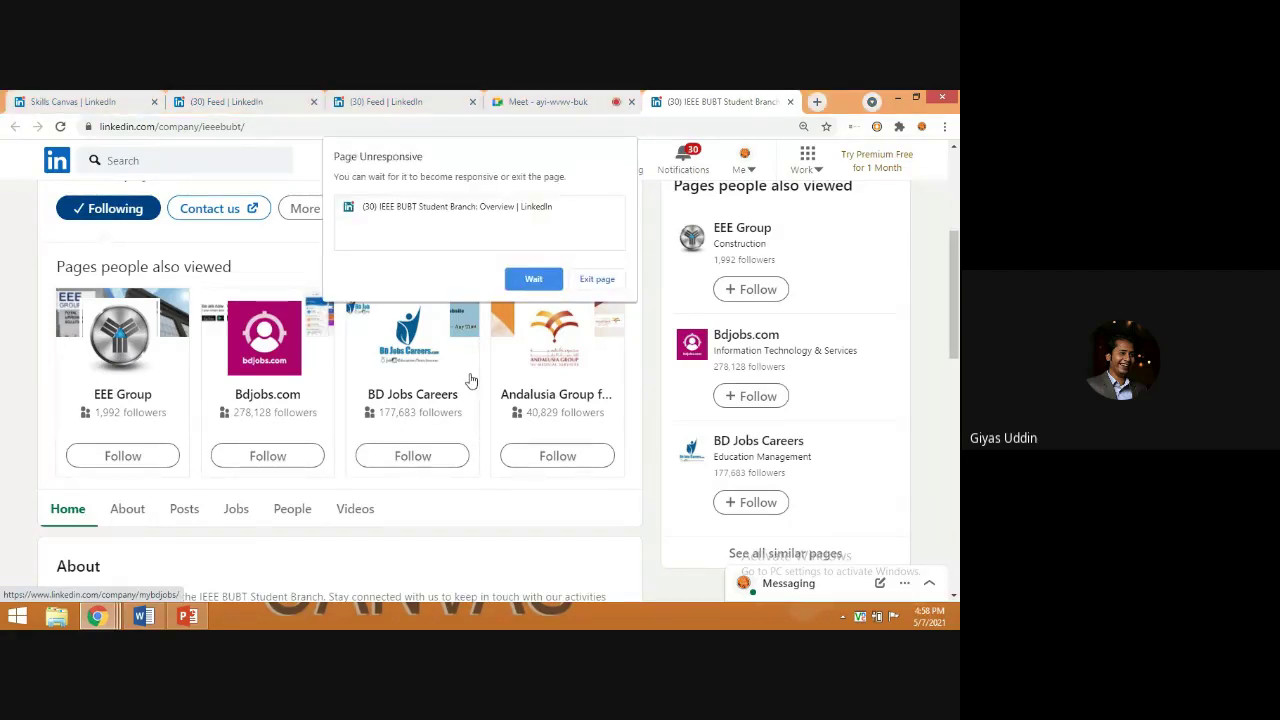
left_click(552, 279)
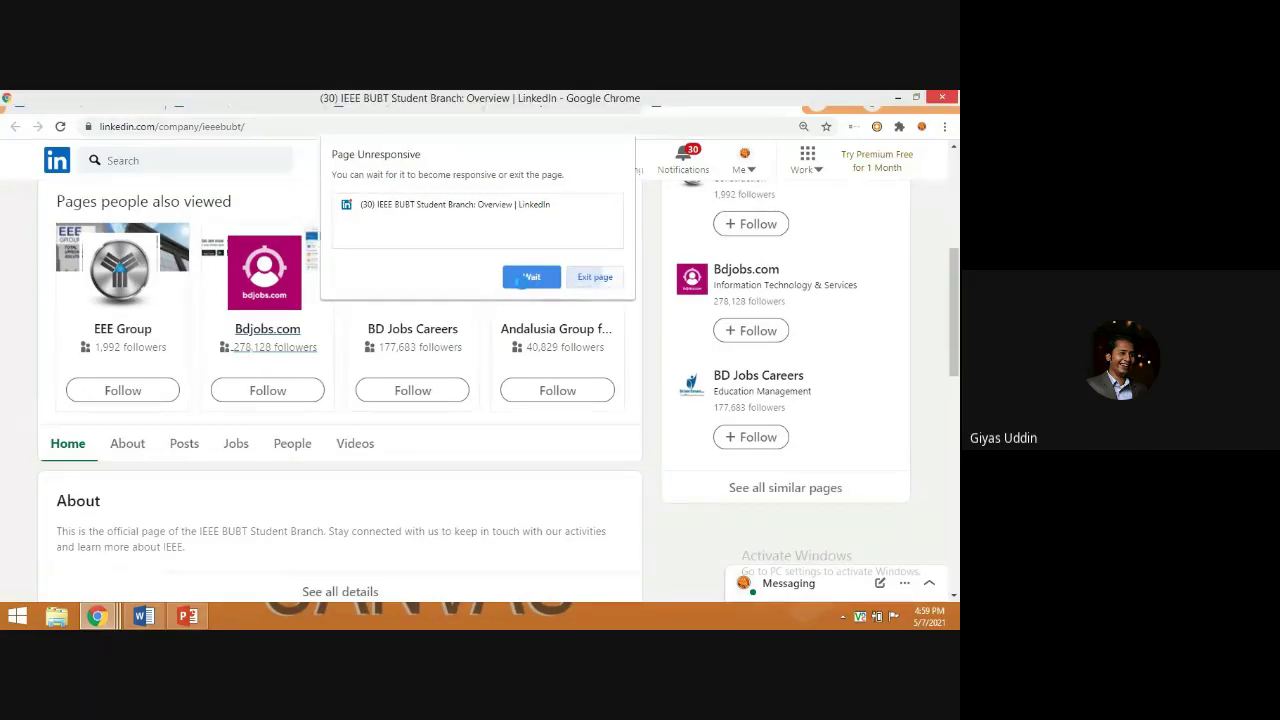
left_click(531, 277)
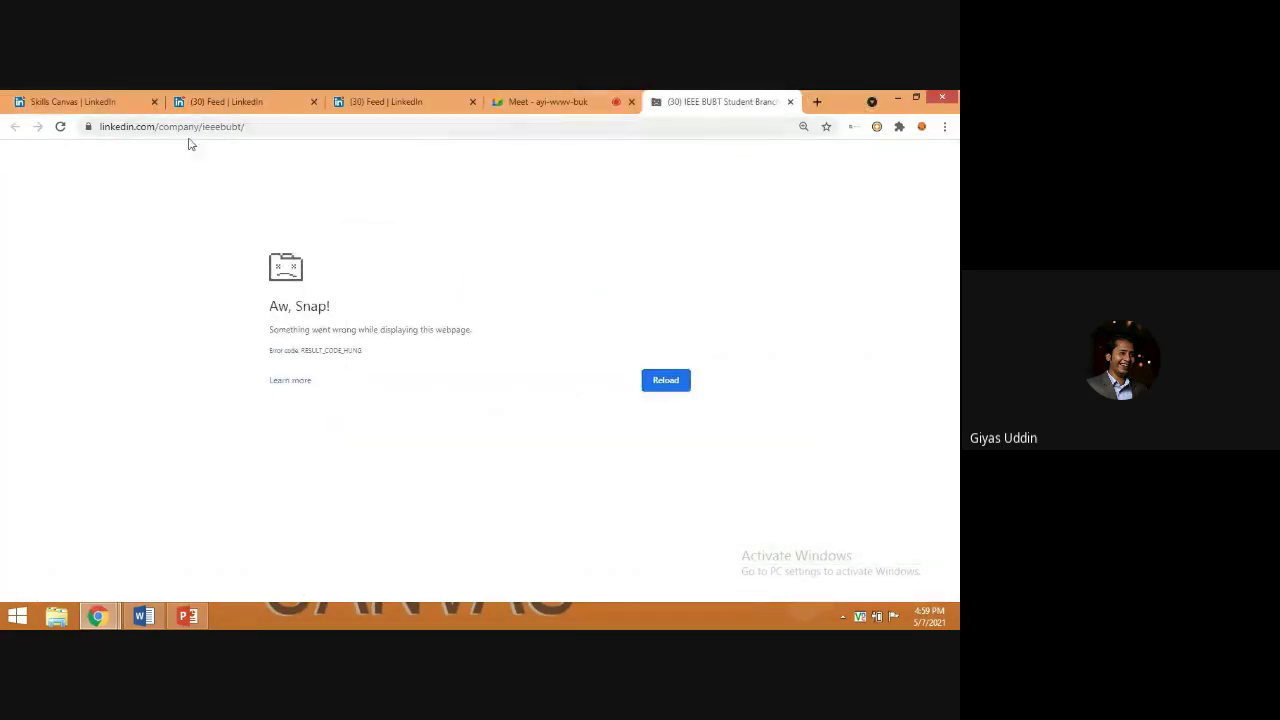
left_click(60, 127)
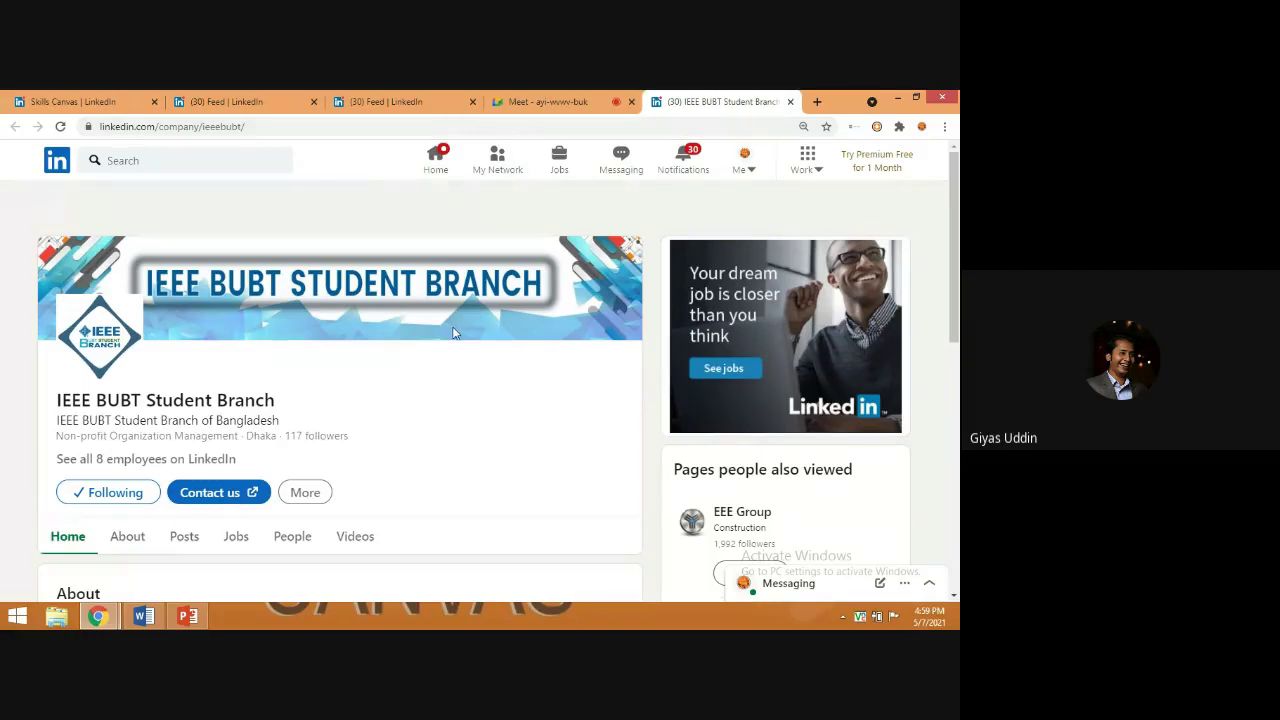
- Examine the About summary, recently posted videos and page posts on the IEEE BUBT Student Branch home page, waiting whenever the page hangs
scroll(453, 333, "down", 3)
scroll(453, 333, "down", 2)
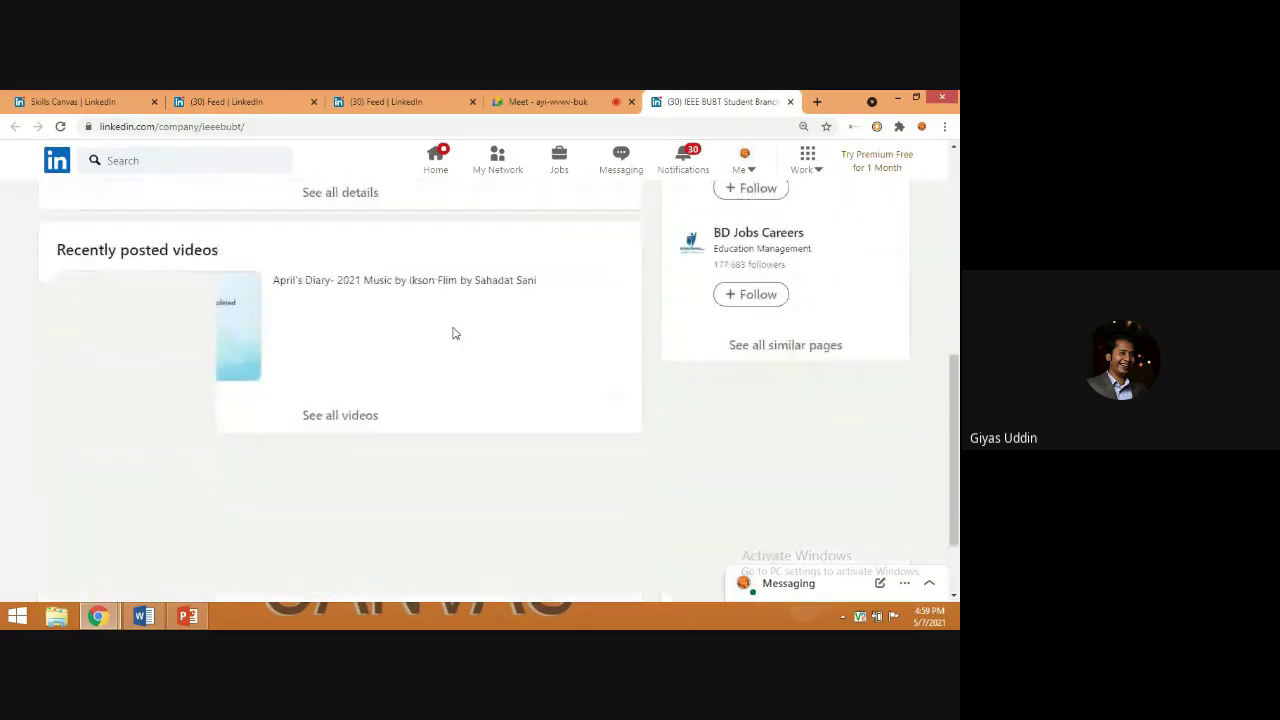
scroll(453, 333, "up", 1)
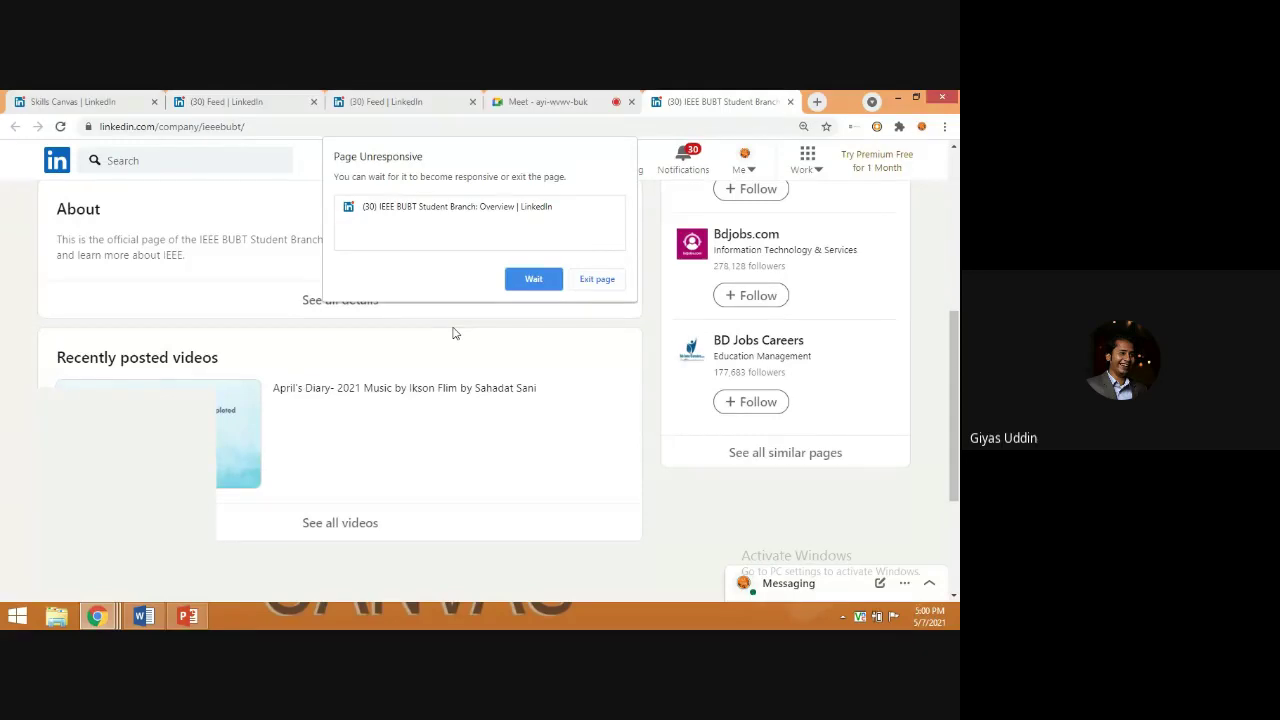
left_click(523, 278)
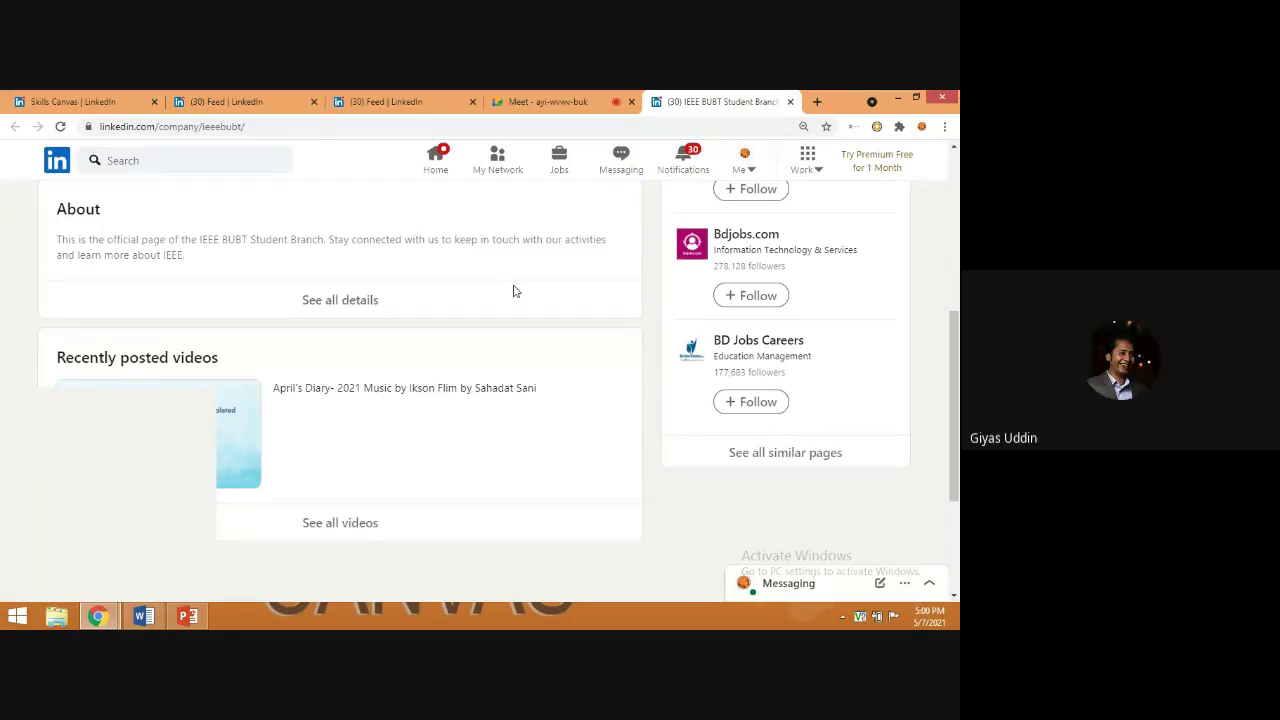
scroll(515, 291, "up", 4)
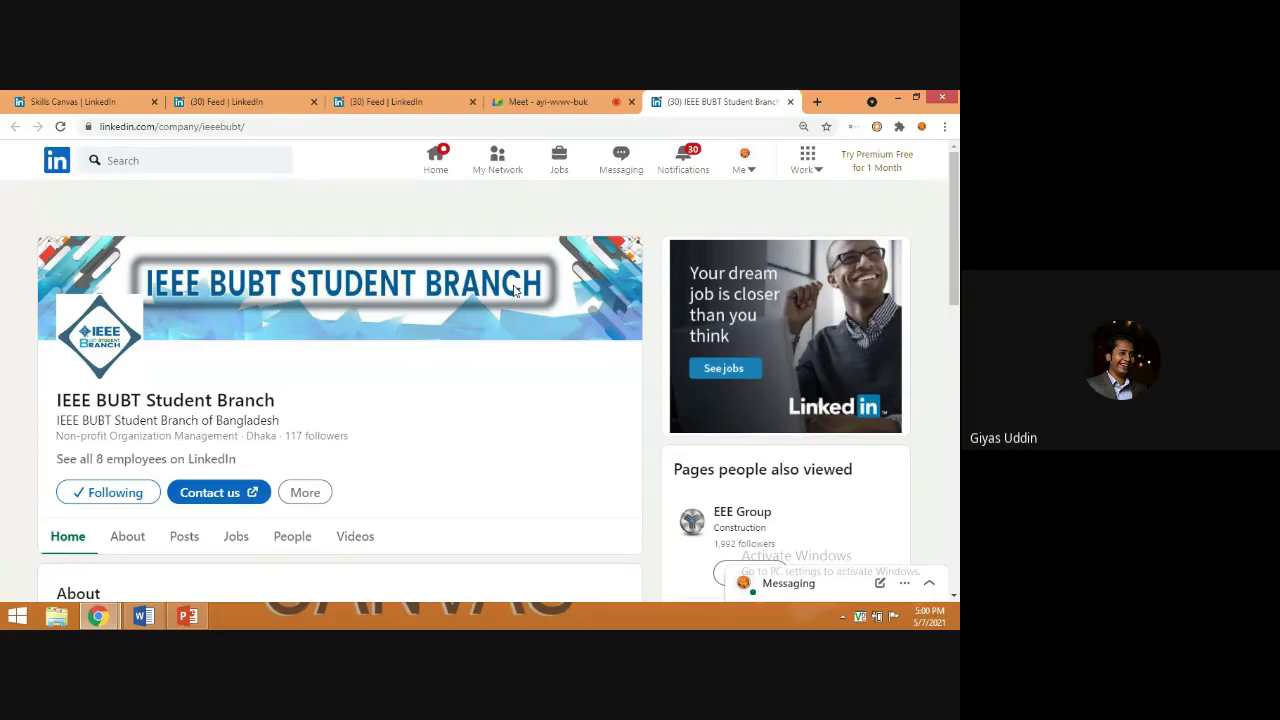
scroll(517, 330, "down", 5)
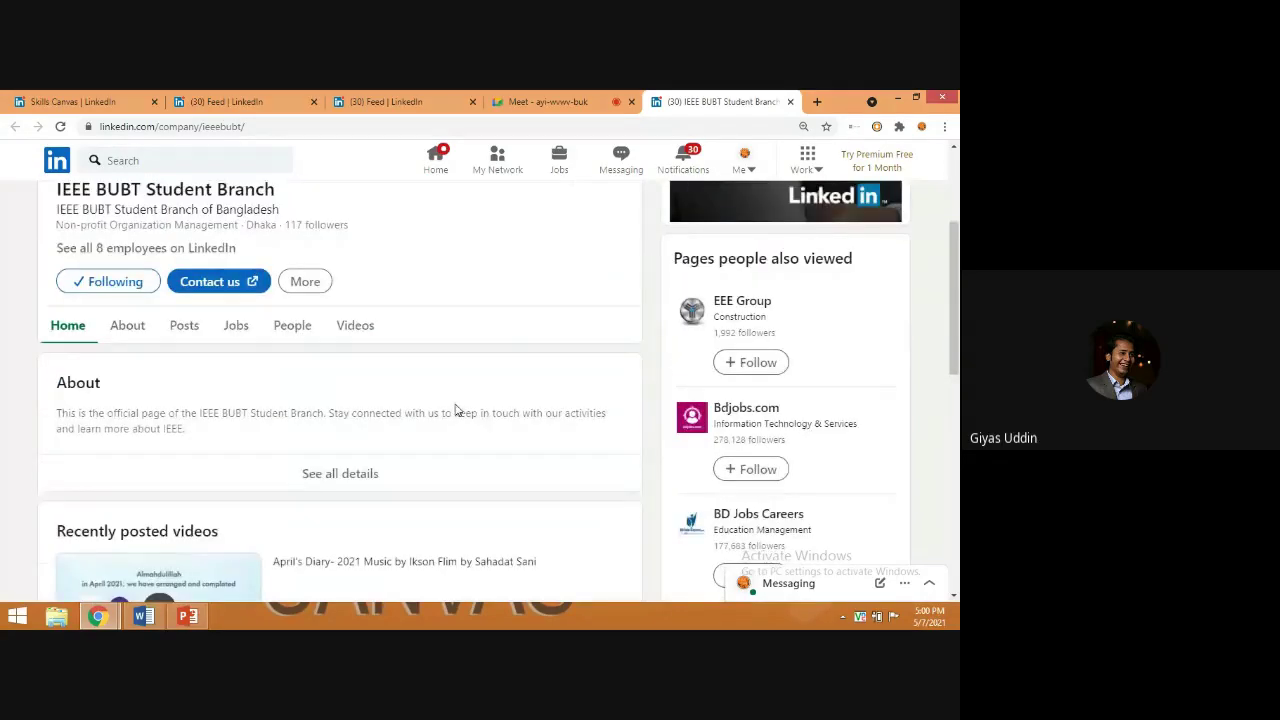
scroll(435, 414, "down", 2)
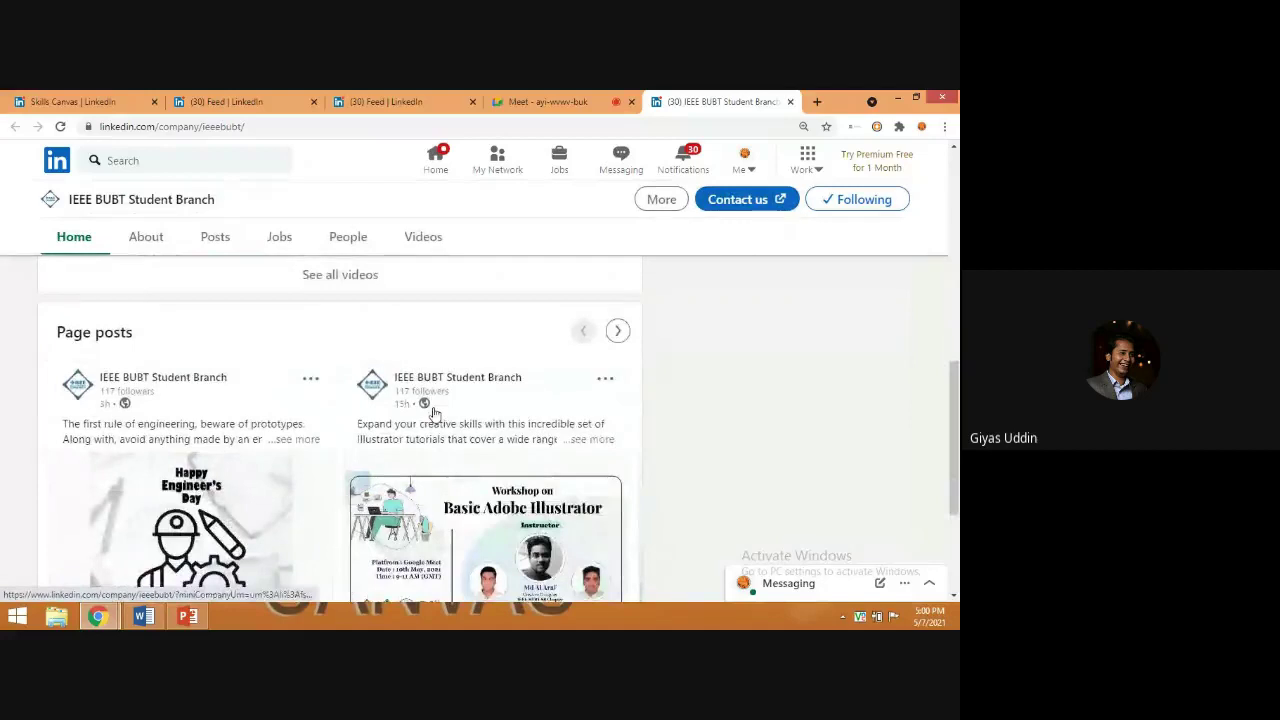
scroll(435, 414, "up", 2)
scroll(435, 414, "up", 2)
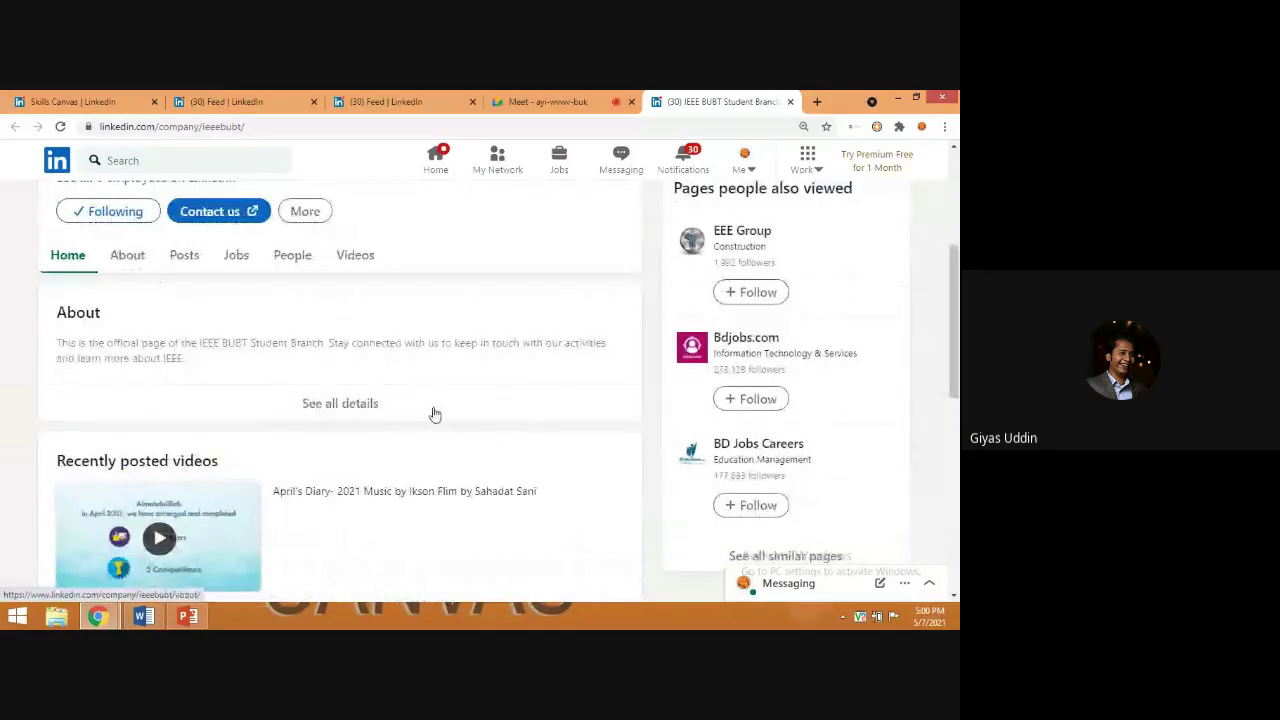
scroll(435, 414, "up", 1)
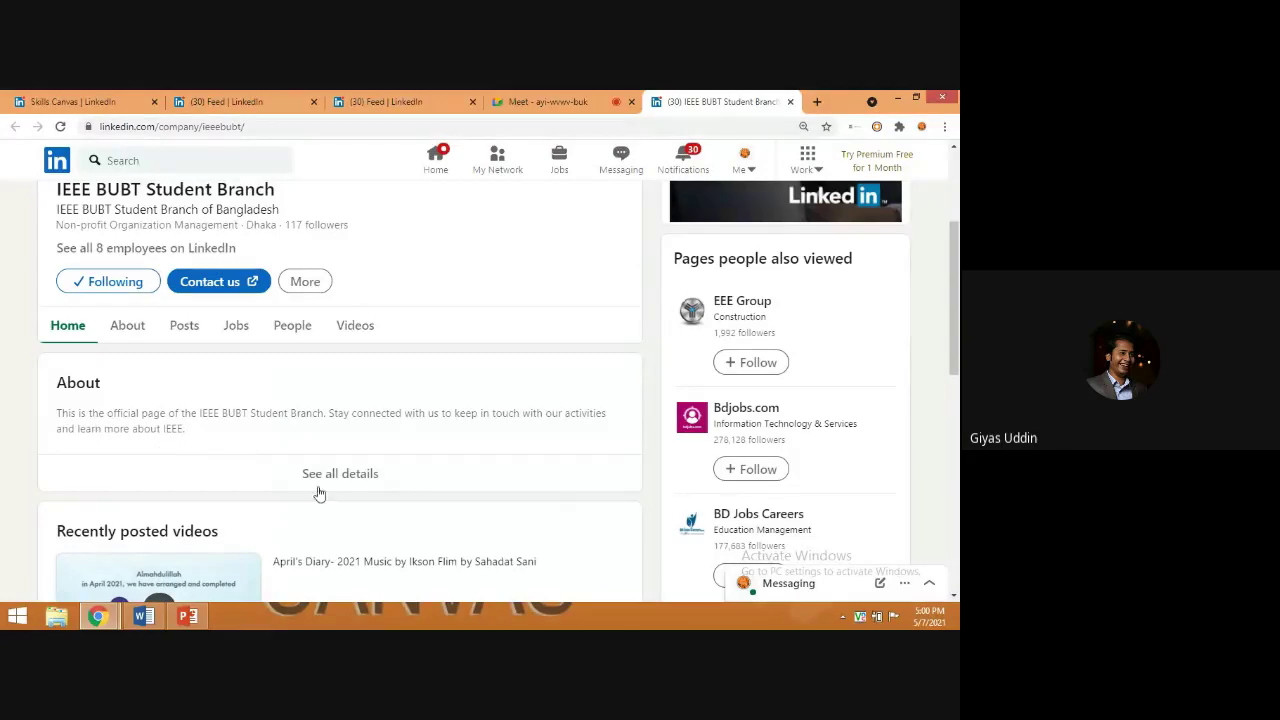
- Open the About details of the IEEE BUBT Student Branch page and examine its overview and locations
left_click(118, 336)
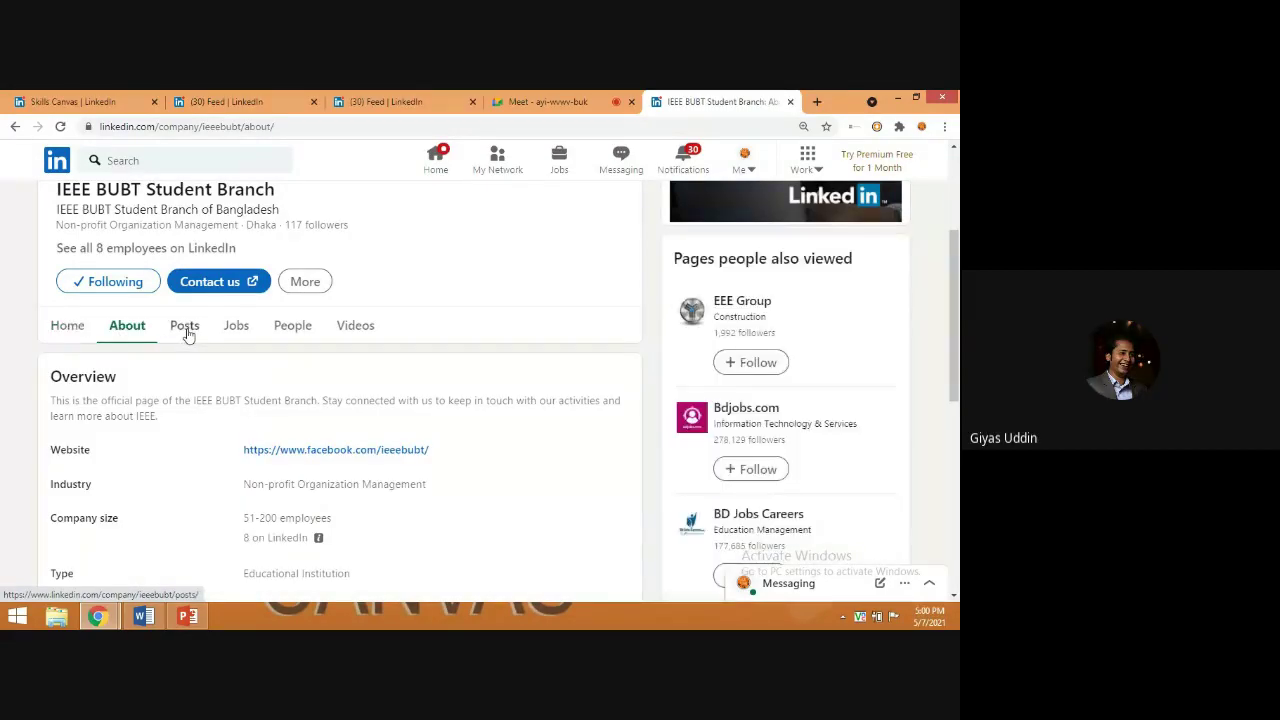
scroll(208, 435, "down", 2)
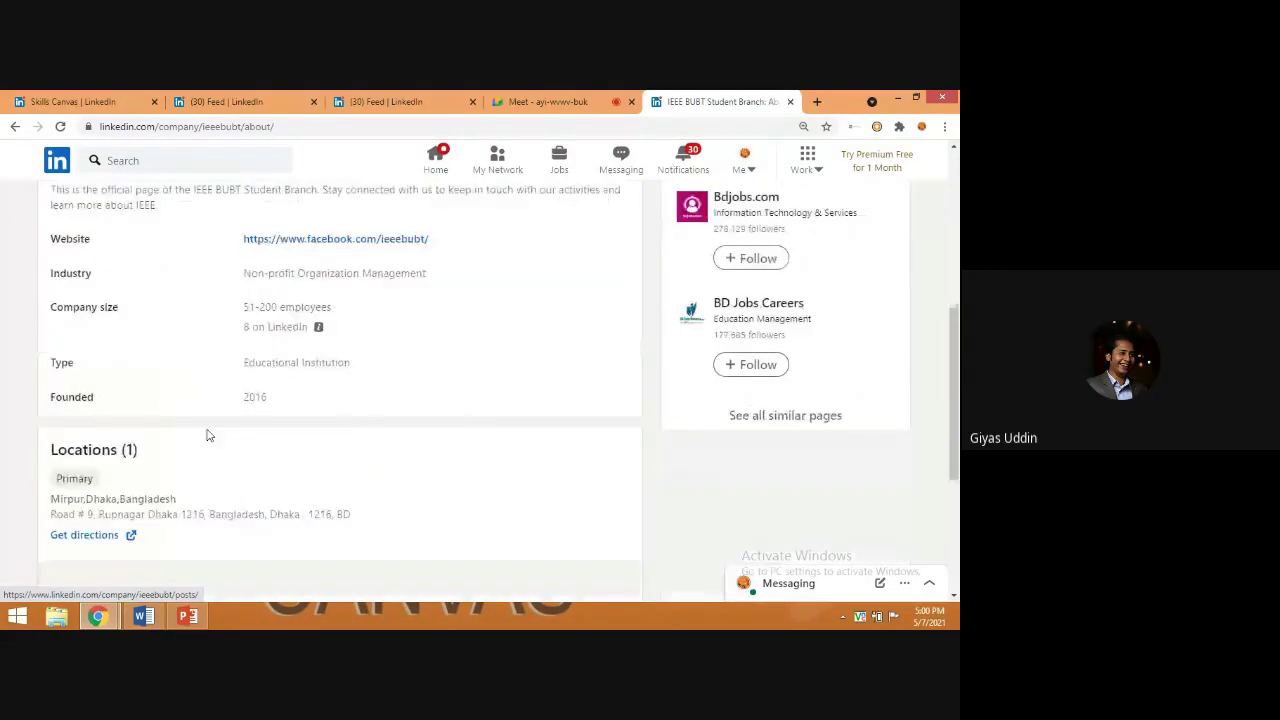
scroll(206, 434, "down", 1)
scroll(207, 420, "up", 3)
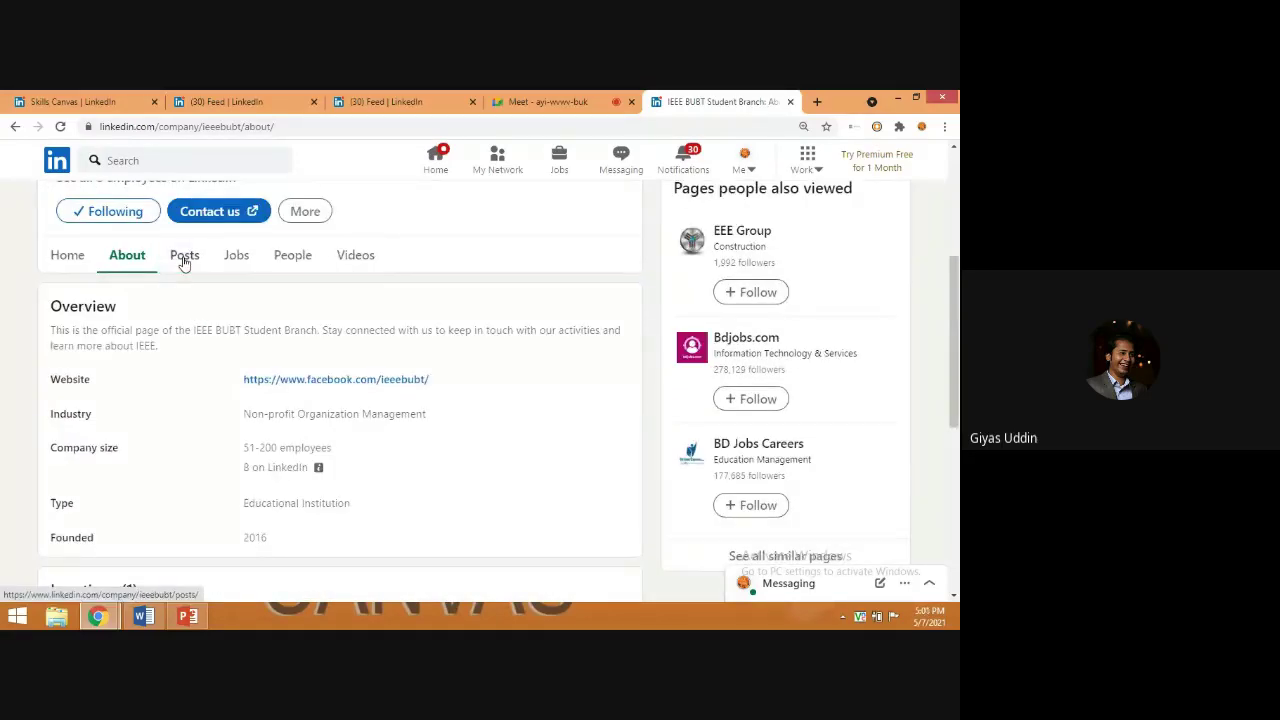
- Open the posts of the IEEE BUBT Student Branch page and look through them
left_click(184, 260)
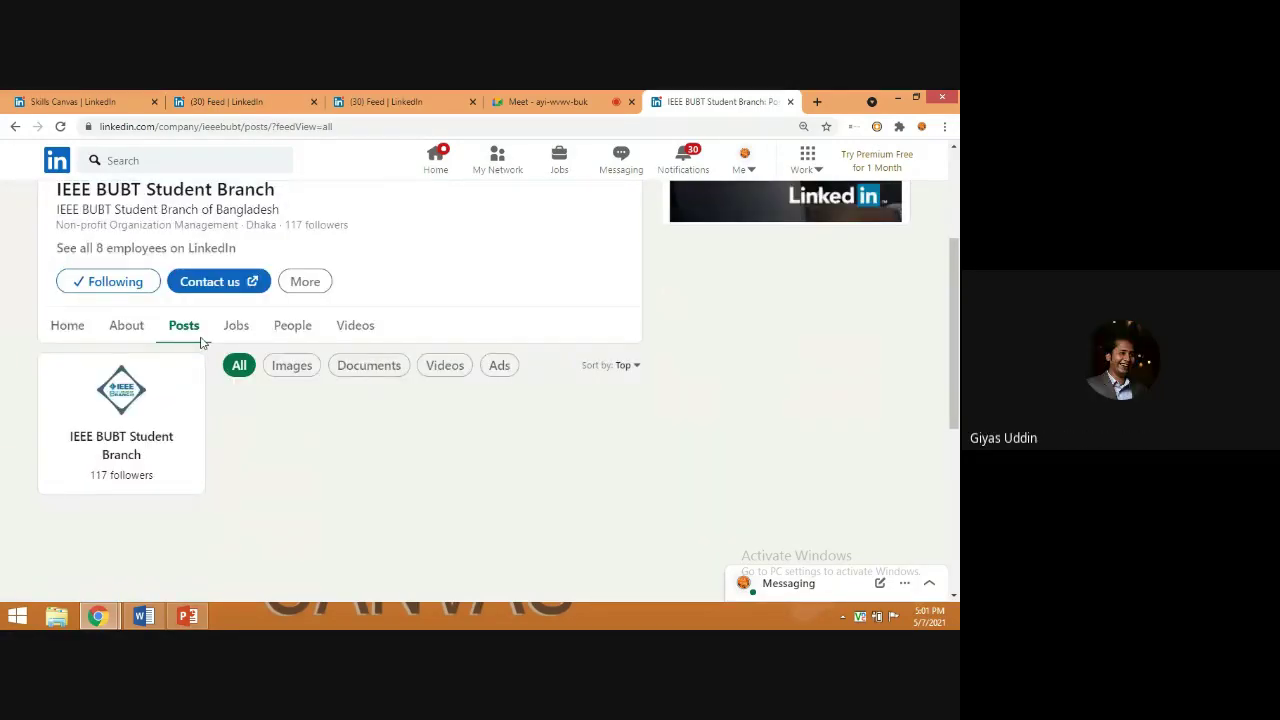
scroll(200, 343, "down", 5)
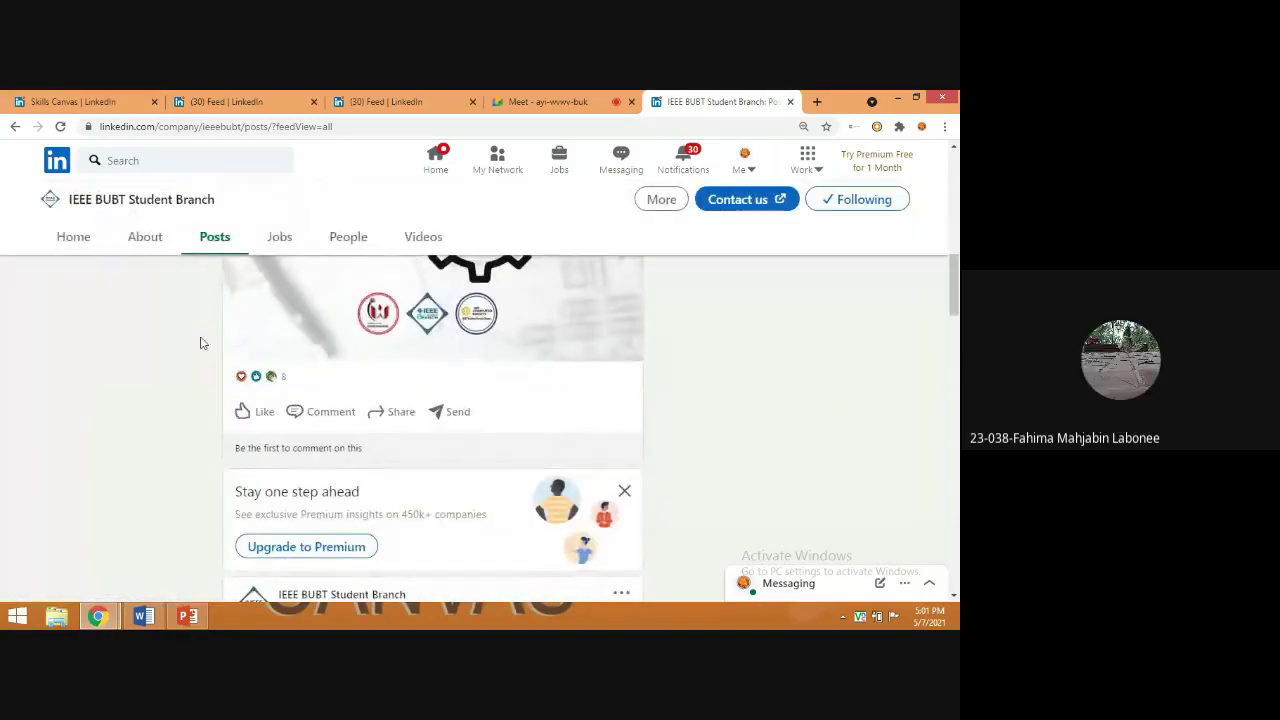
scroll(200, 343, "up", 5)
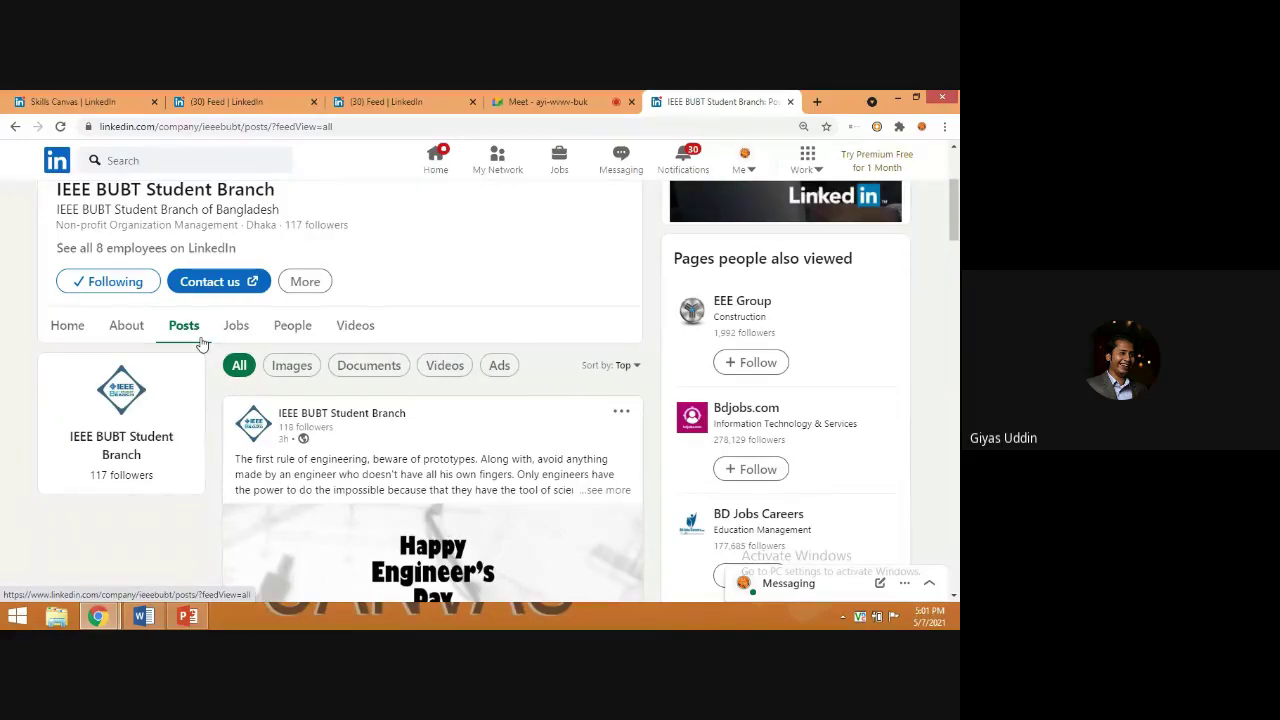
- Examine the page's Engineer's Day, Basic Adobe Illustrator workshop and Slogan Writing Competition posts, and return to the page header
scroll(203, 350, "down", 1)
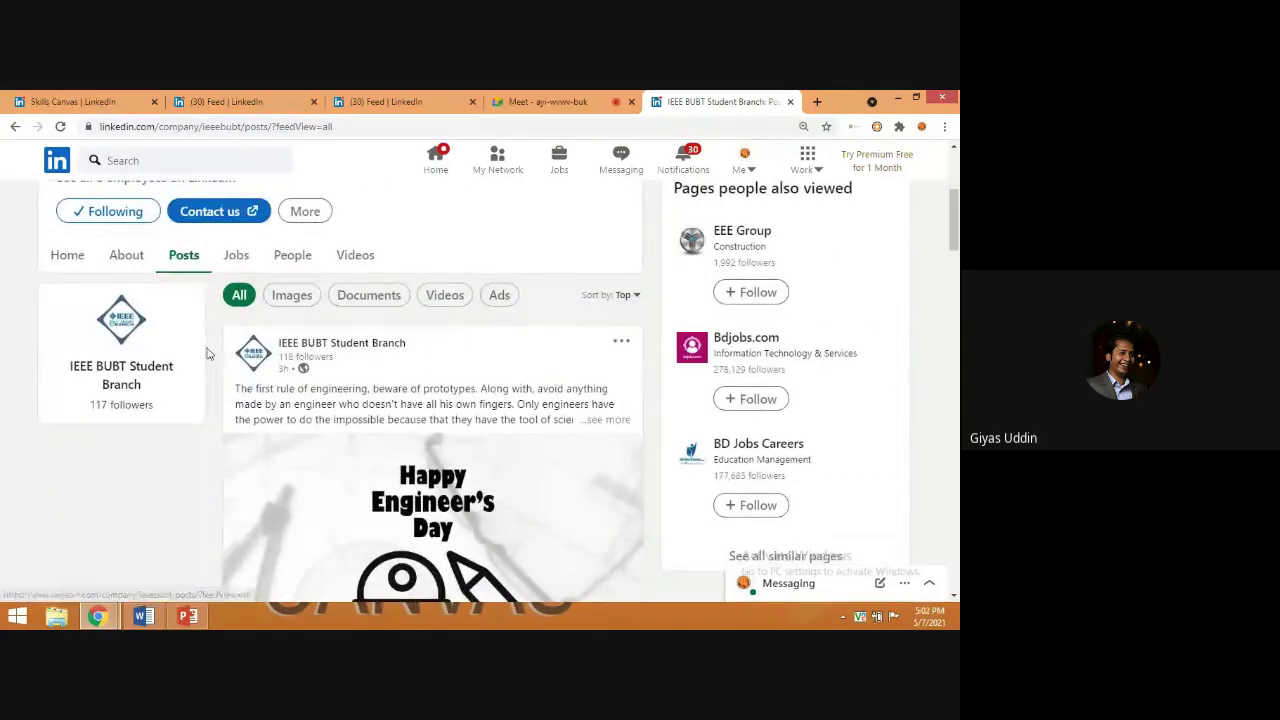
scroll(286, 338, "down", 6)
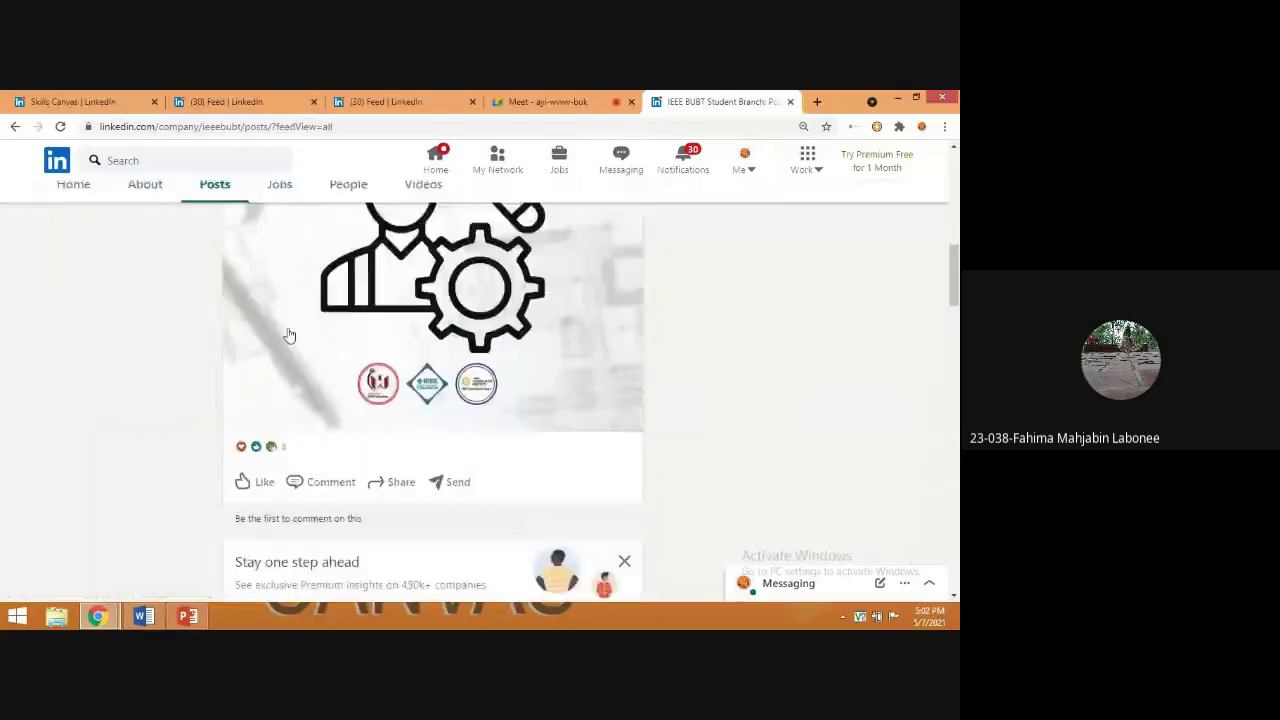
scroll(286, 340, "down", 3)
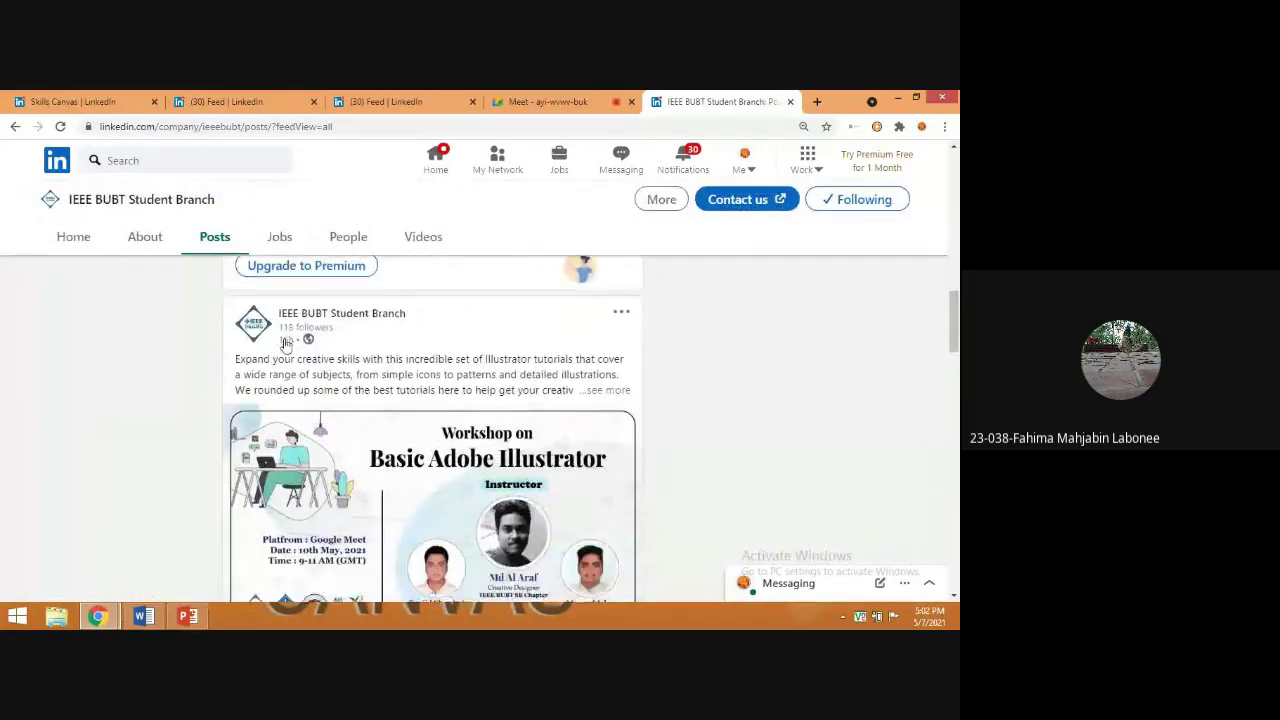
scroll(285, 345, "down", 5)
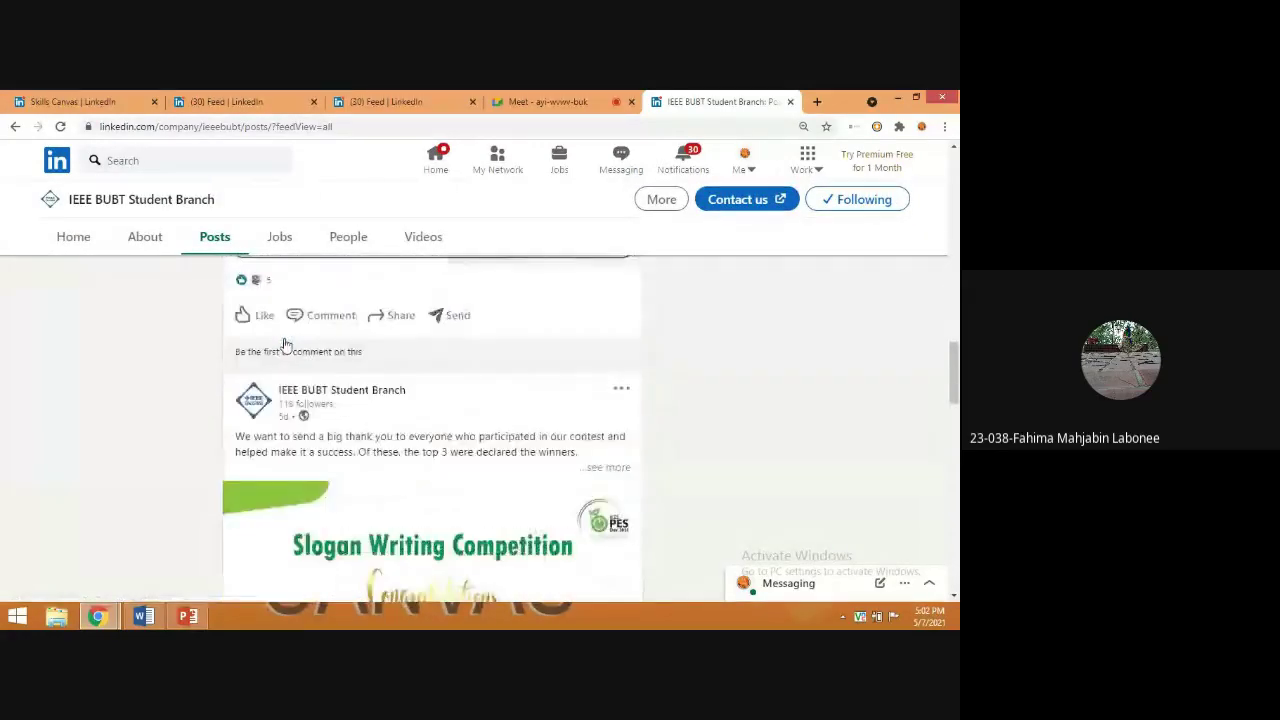
scroll(285, 340, "down", 5)
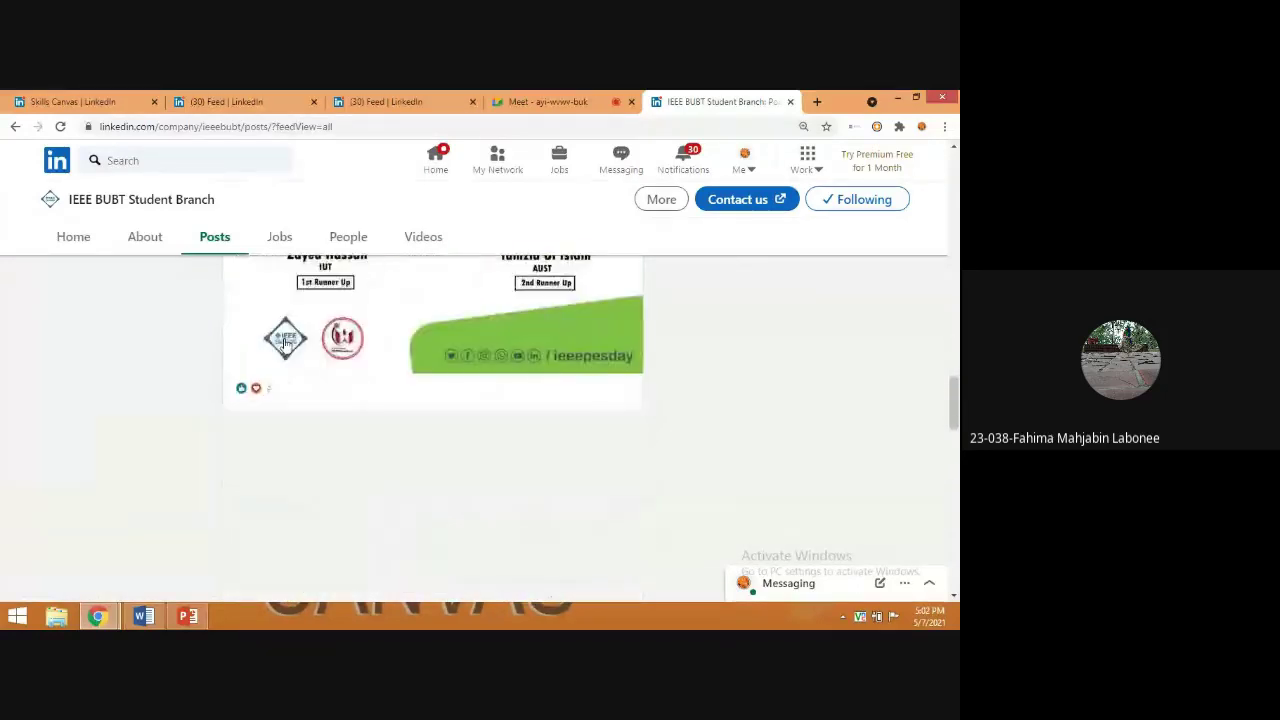
scroll(285, 343, "up", 6)
scroll(285, 343, "up", 15)
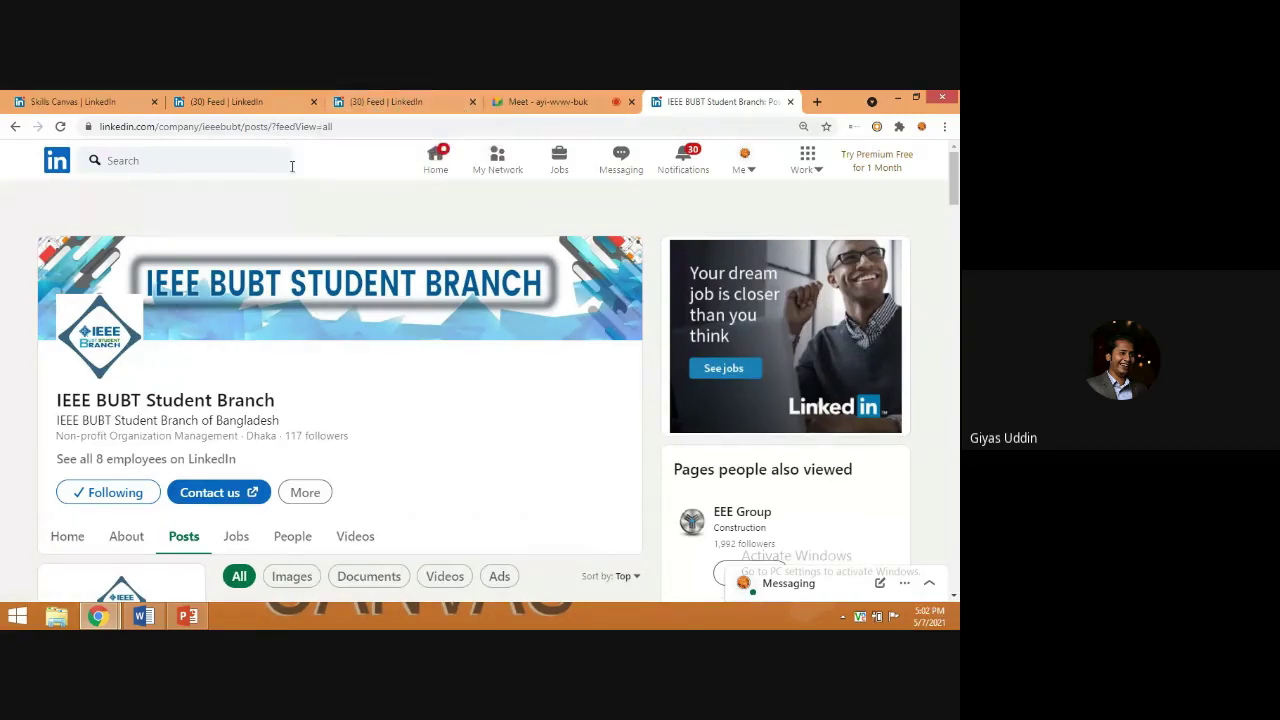
- Go back to the home feed and open the Skills Canvas account's own profile
left_click(437, 162)
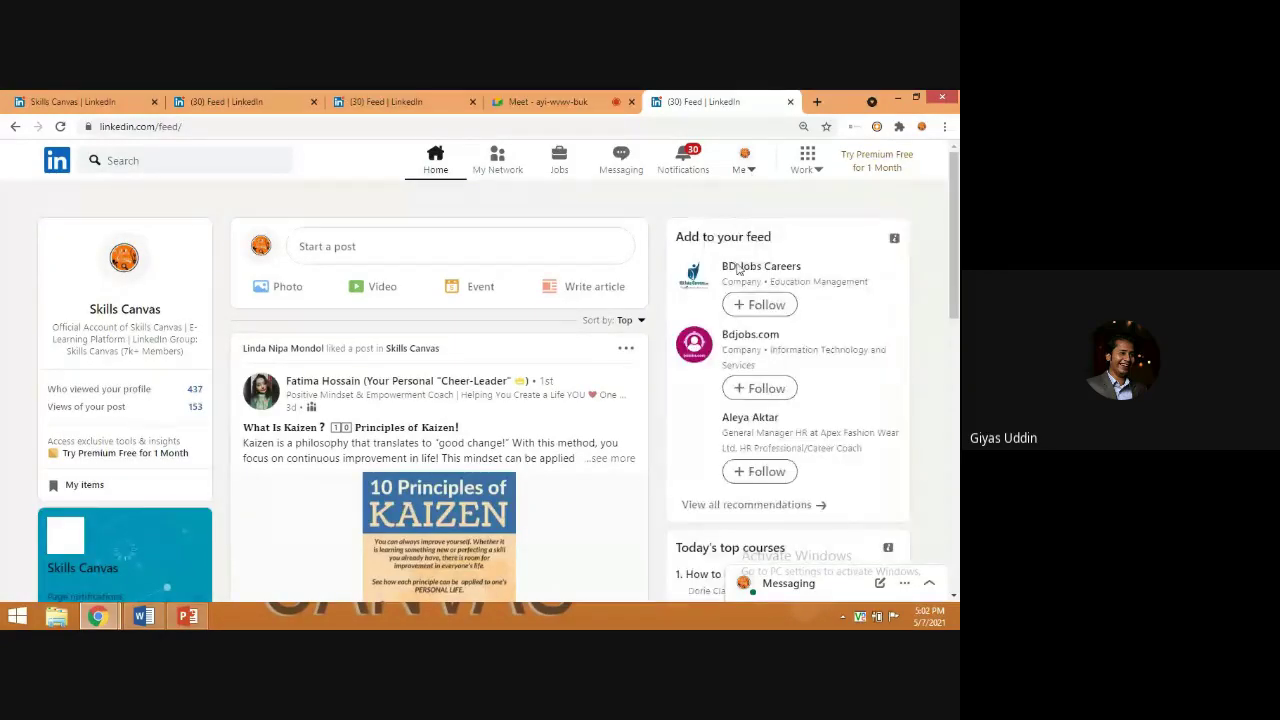
left_click(755, 173)
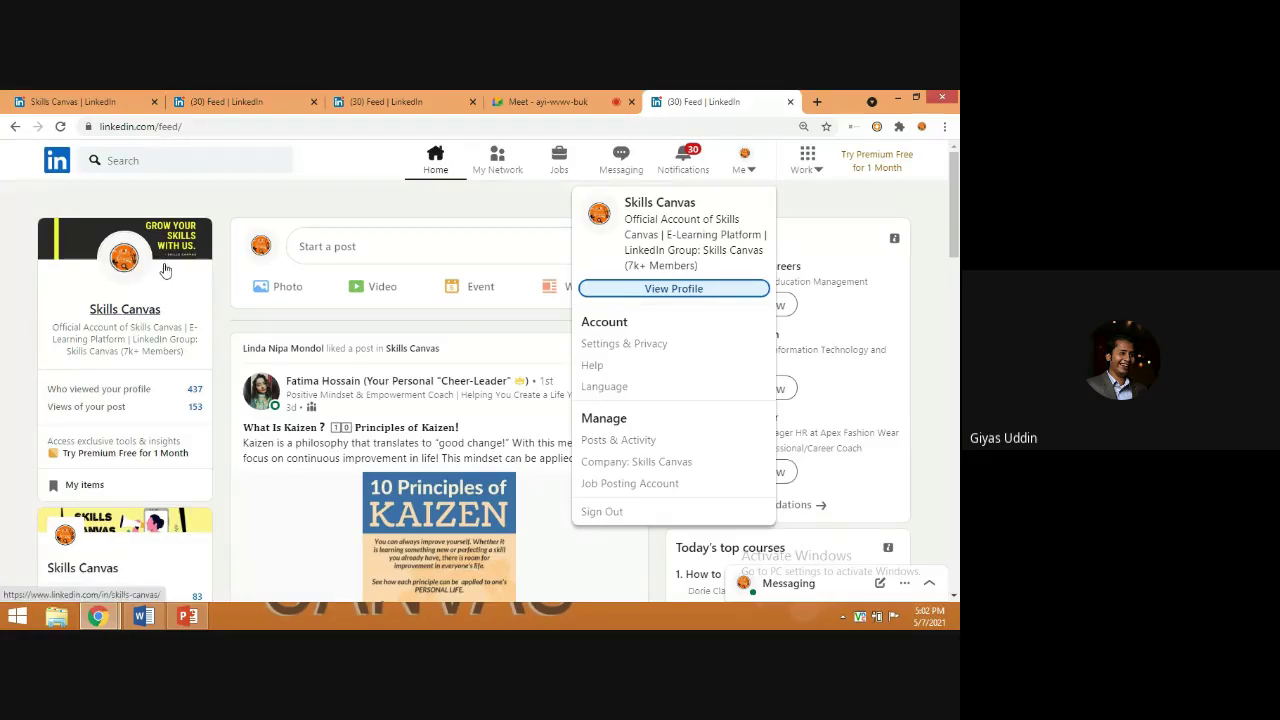
left_click(634, 297)
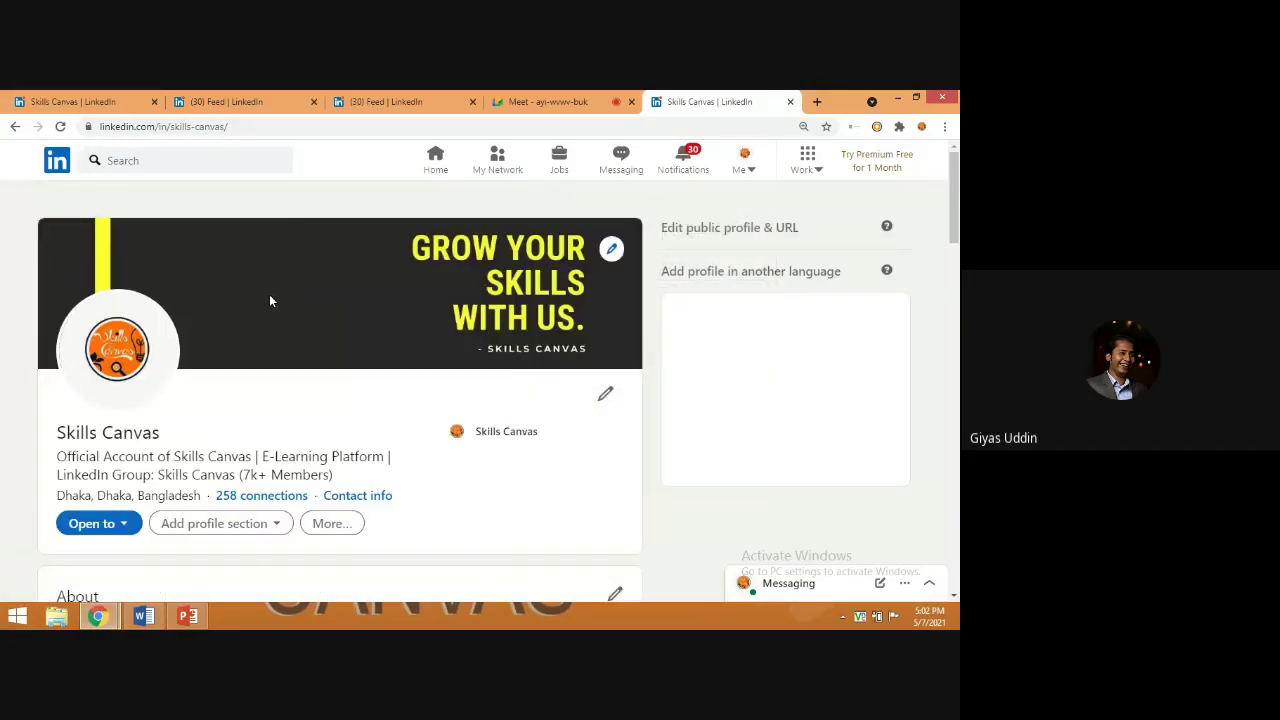
- Start building a resume from the Skills Canvas profile and open the saved resume "COPY OF Resume-Skills-Canvas"
scroll(269, 300, "down", 2)
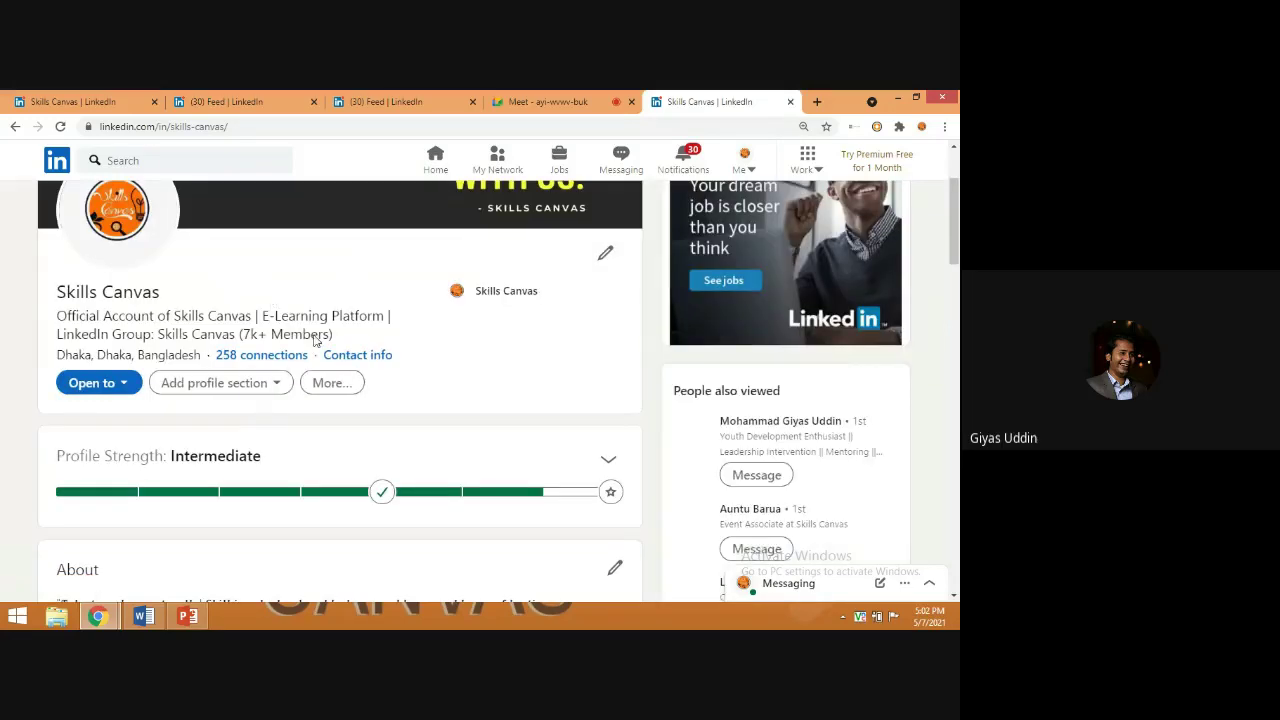
left_click(335, 389)
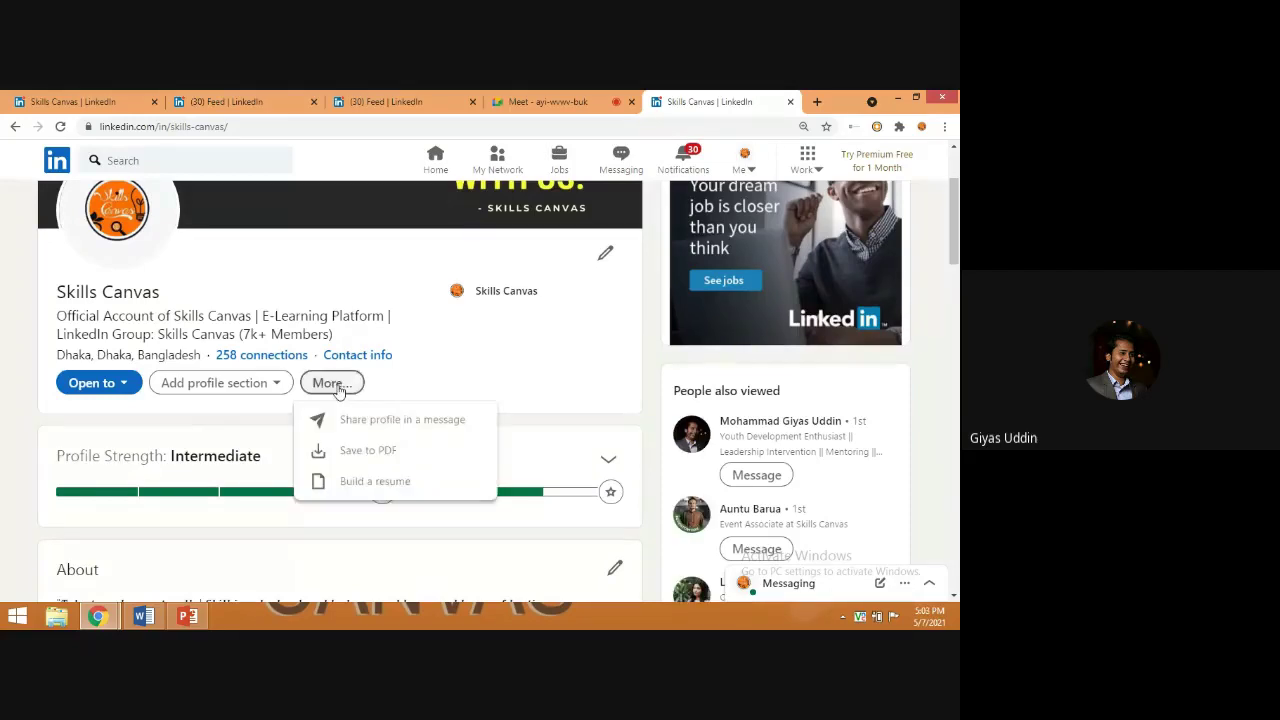
left_click(355, 488)
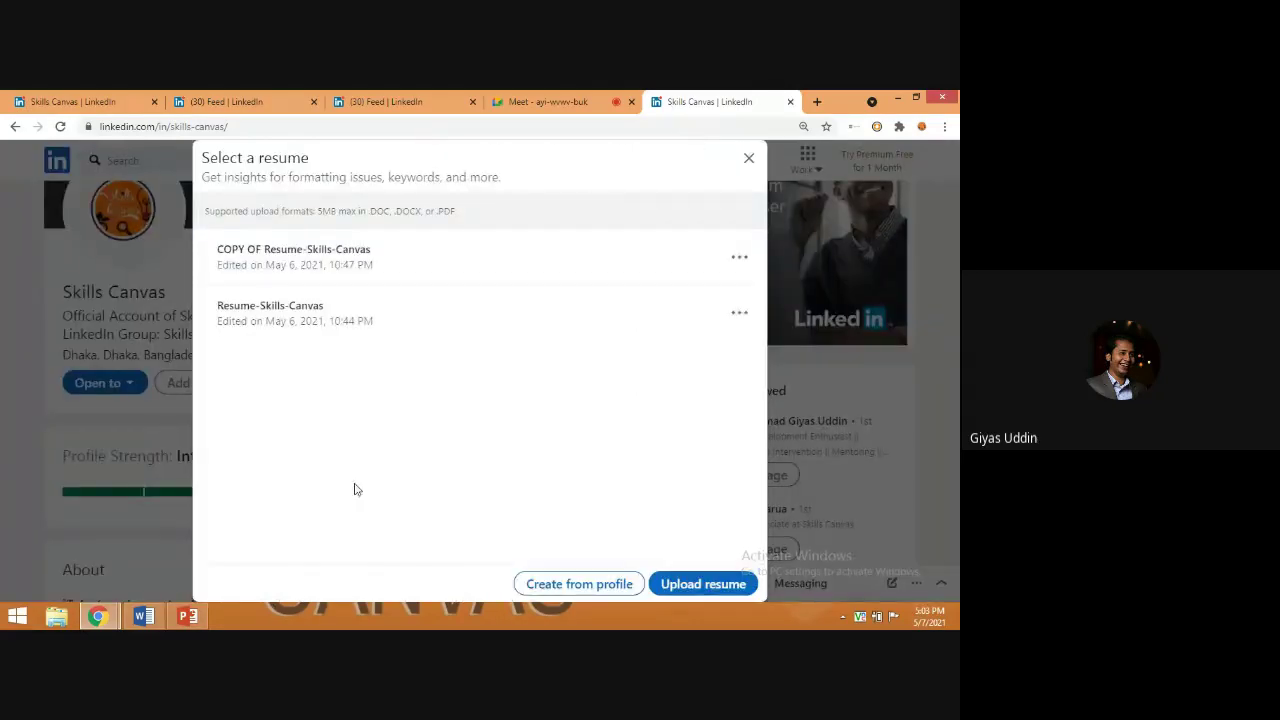
left_click(281, 268)
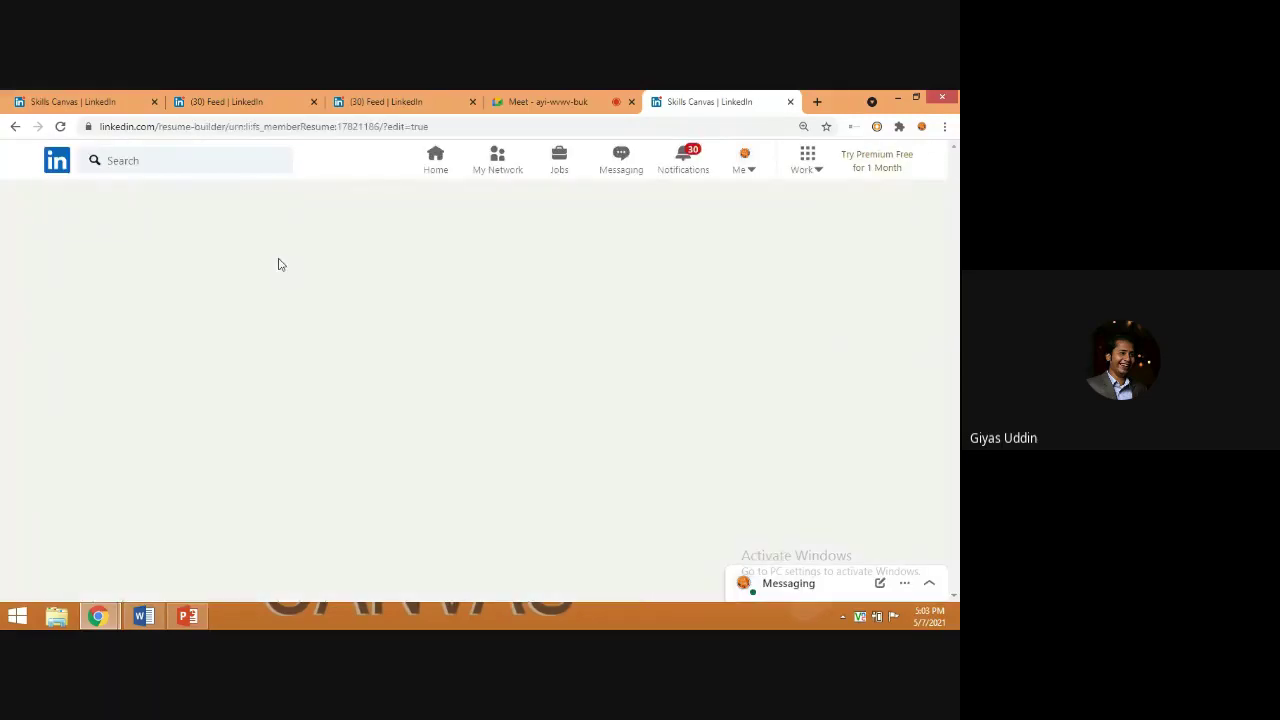
- Examine the resume's contact details, summary, education, certifications, skills and honors sections in the resume editor
scroll(288, 310, "down", 5)
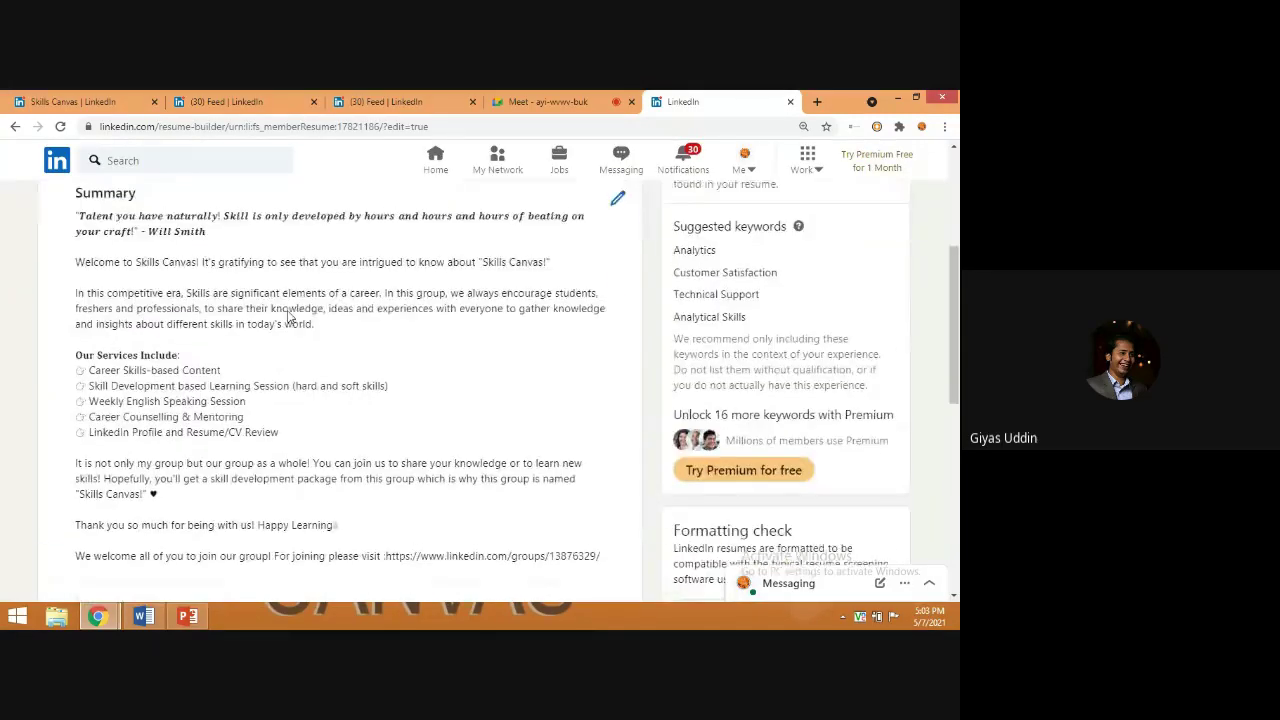
scroll(288, 311, "down", 5)
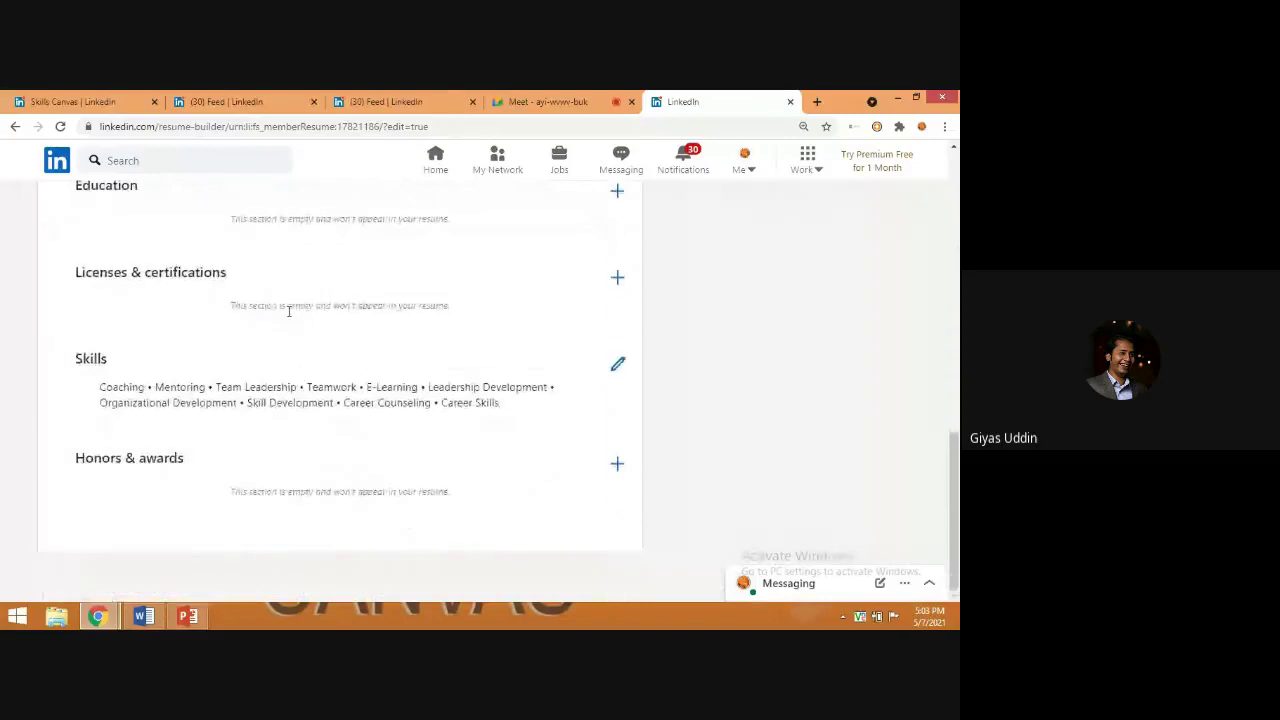
scroll(288, 311, "up", 2)
scroll(288, 311, "up", 8)
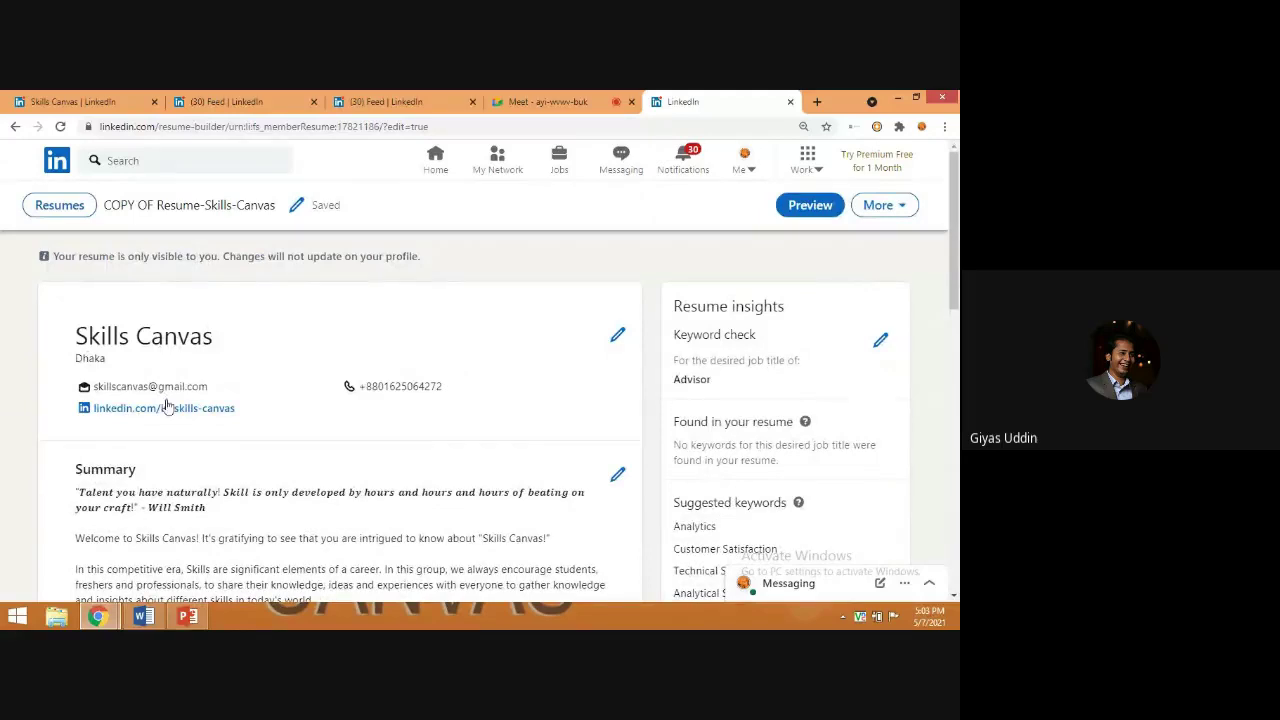
scroll(165, 406, "down", 1)
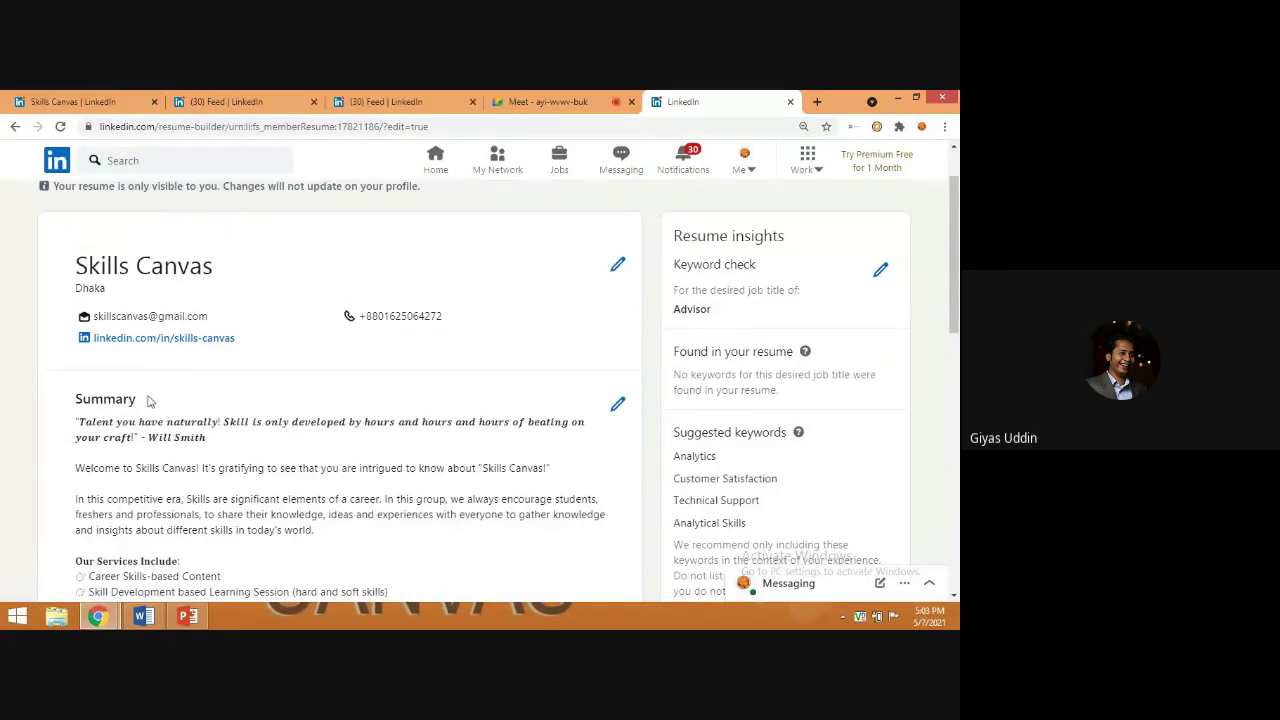
scroll(150, 405, "down", 4)
scroll(155, 404, "down", 1)
scroll(165, 404, "up", 6)
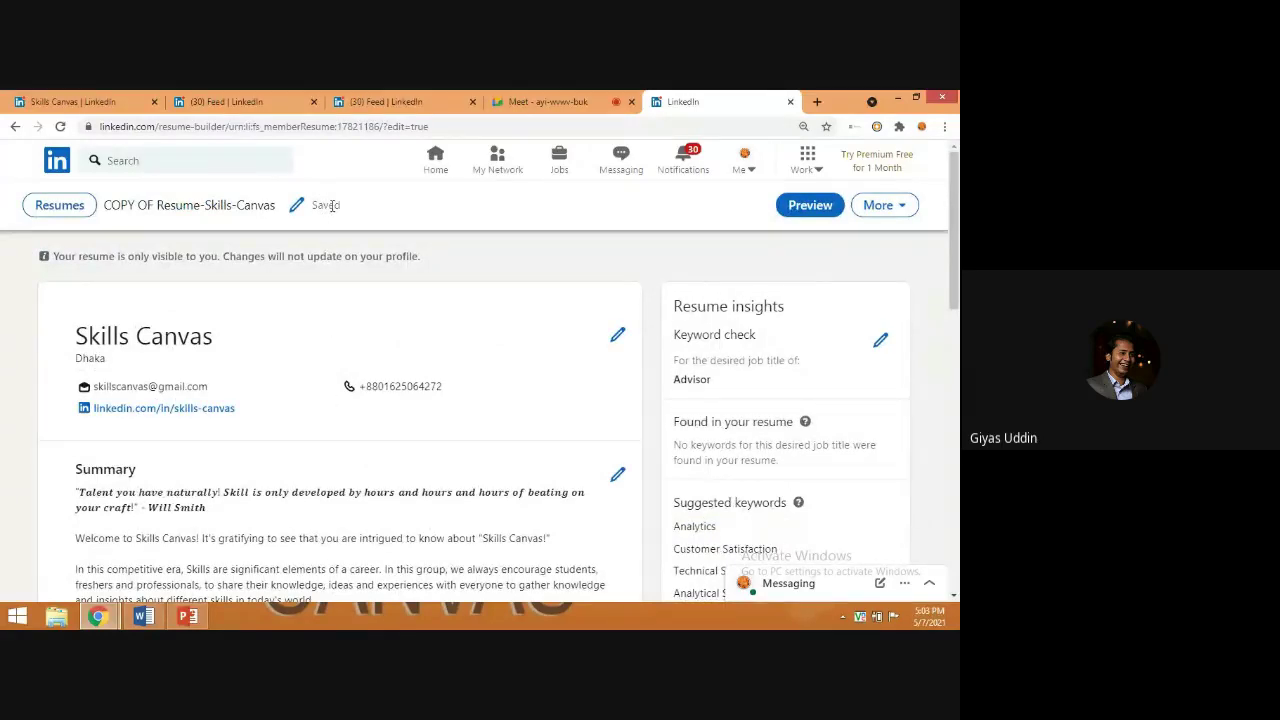
- Preview the resume, read through its summary, experience and skills, and close the preview
left_click(810, 206)
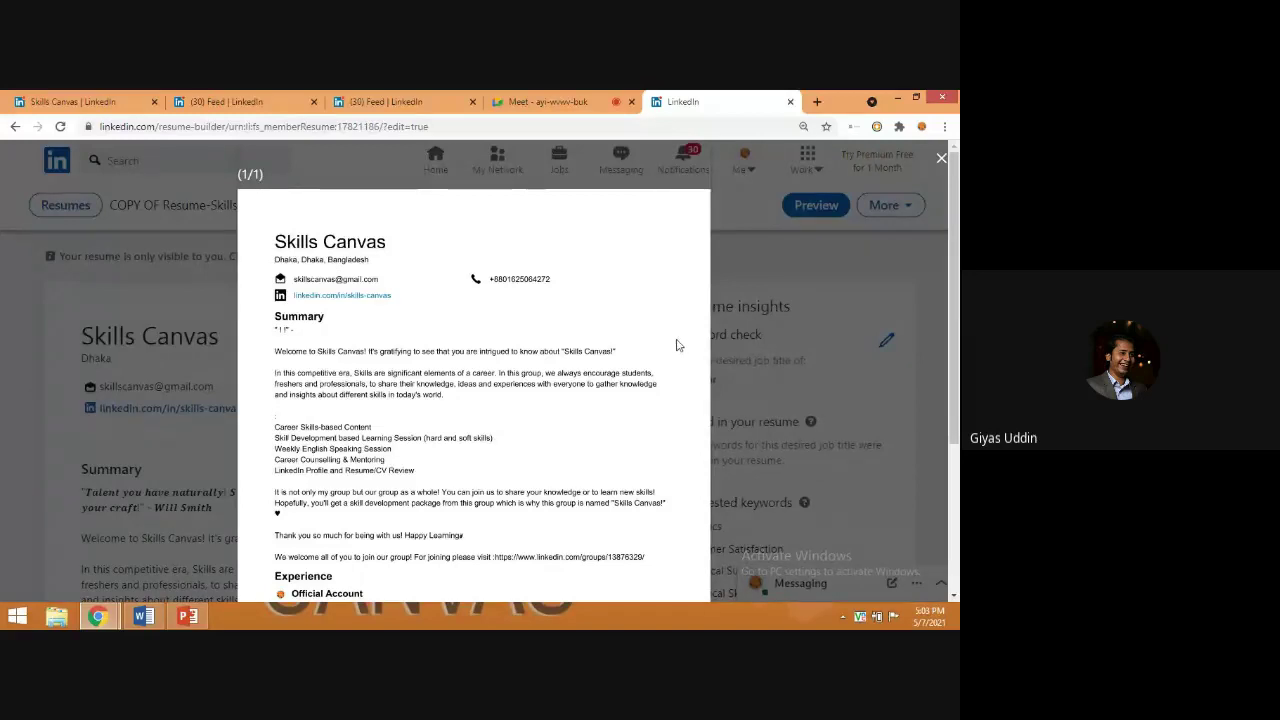
scroll(607, 357, "down", 3)
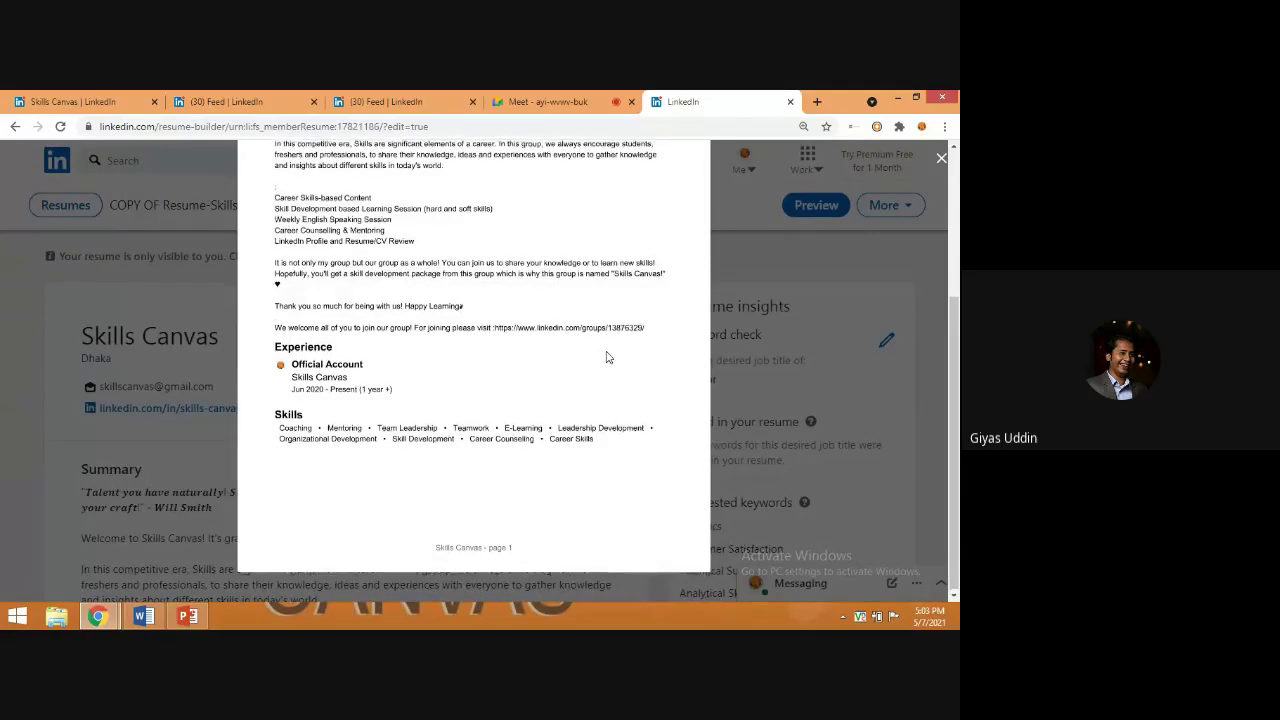
scroll(607, 357, "up", 1)
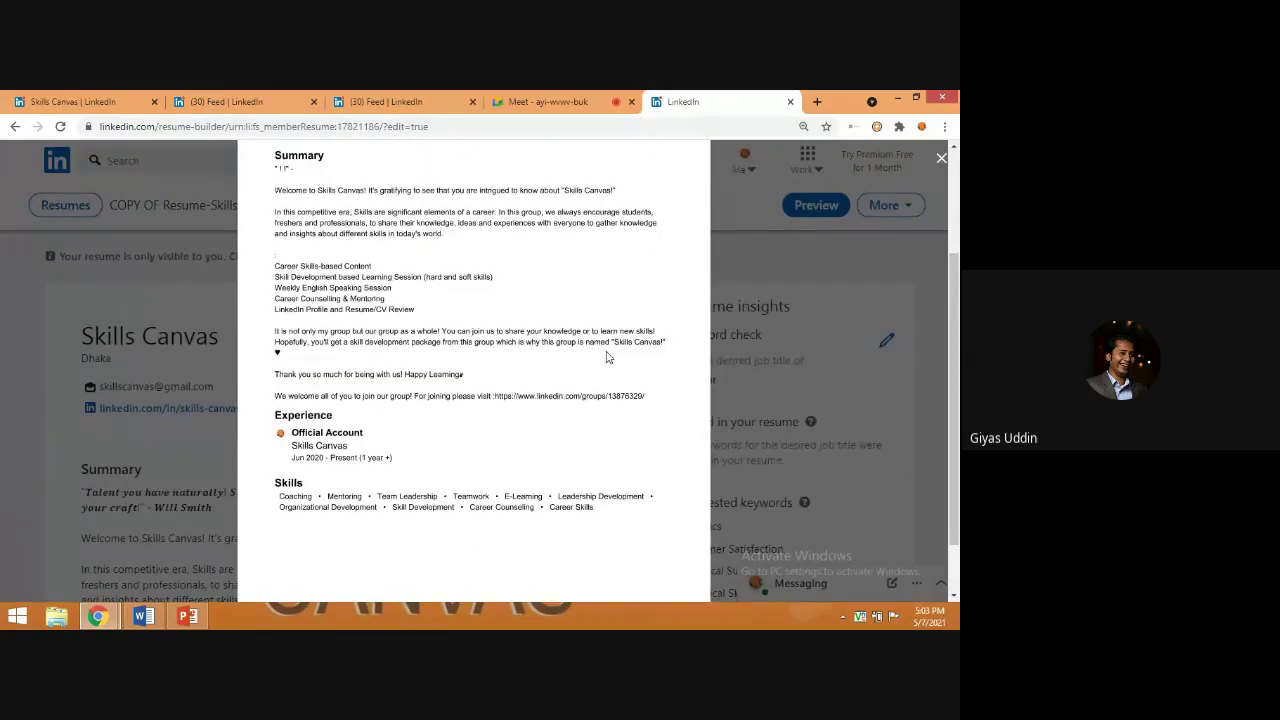
scroll(607, 357, "up", 1)
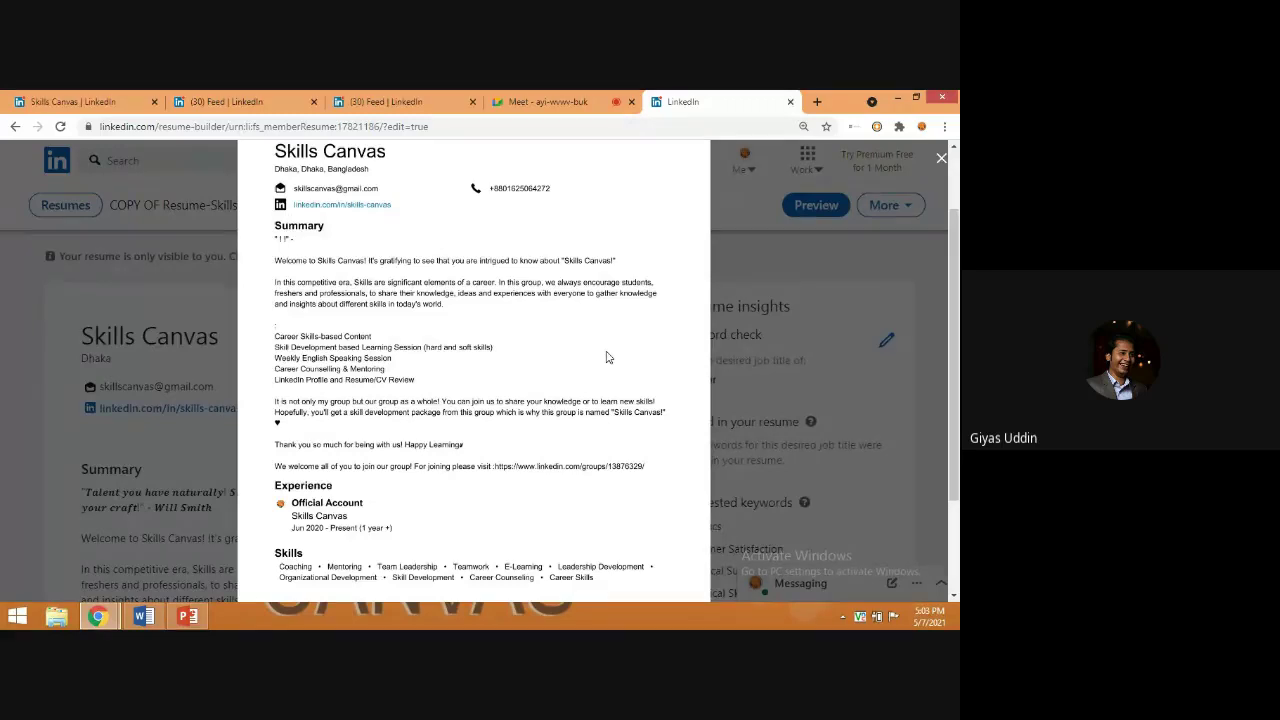
scroll(607, 357, "up", 1)
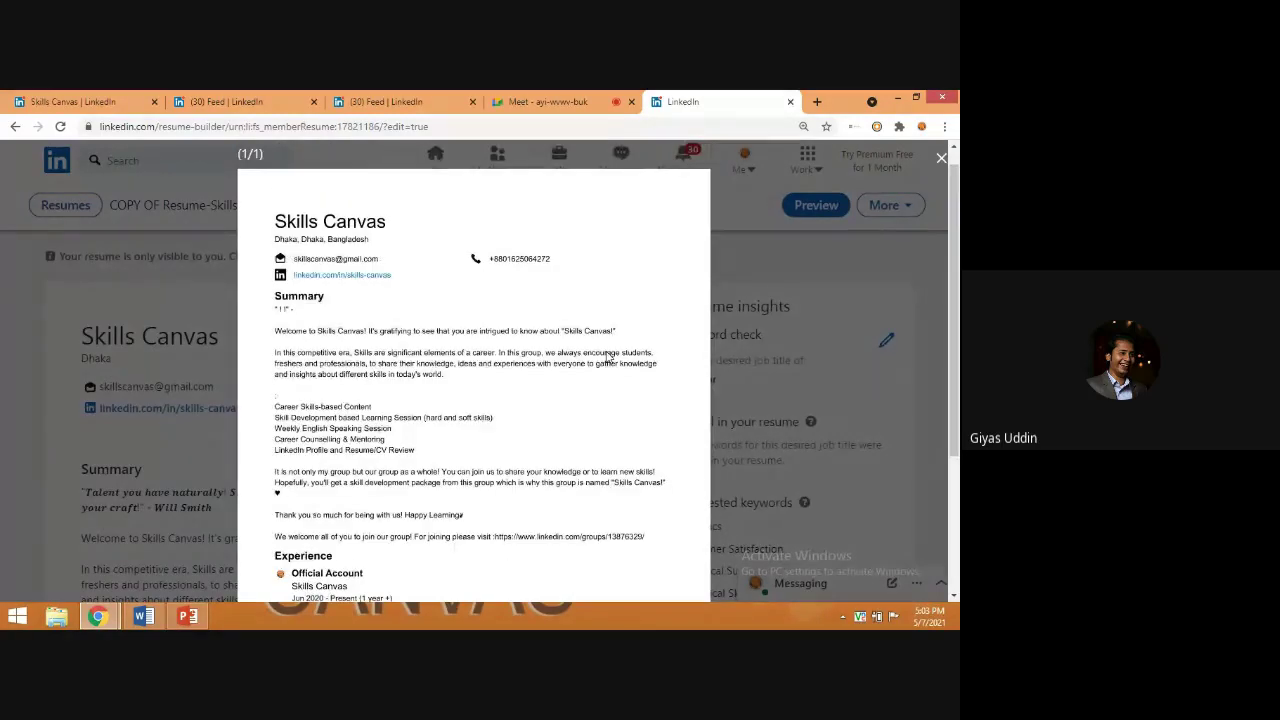
scroll(607, 357, "down", 1)
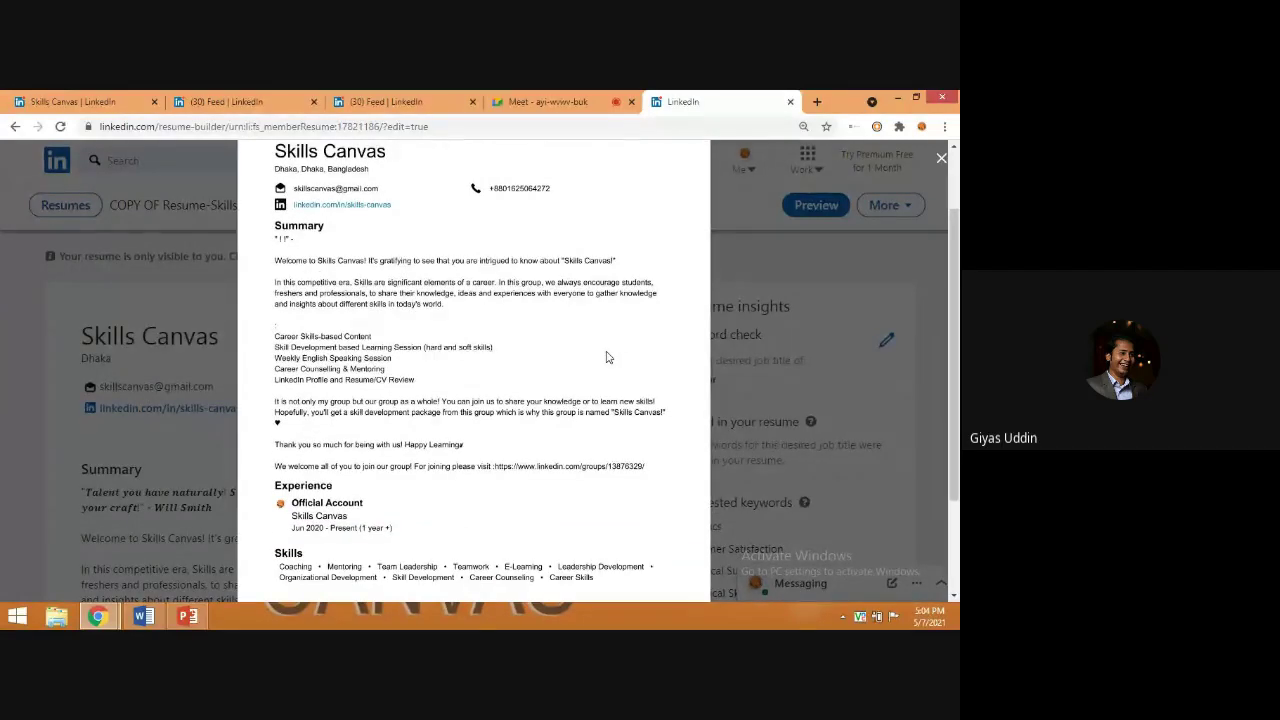
scroll(605, 357, "up", 1)
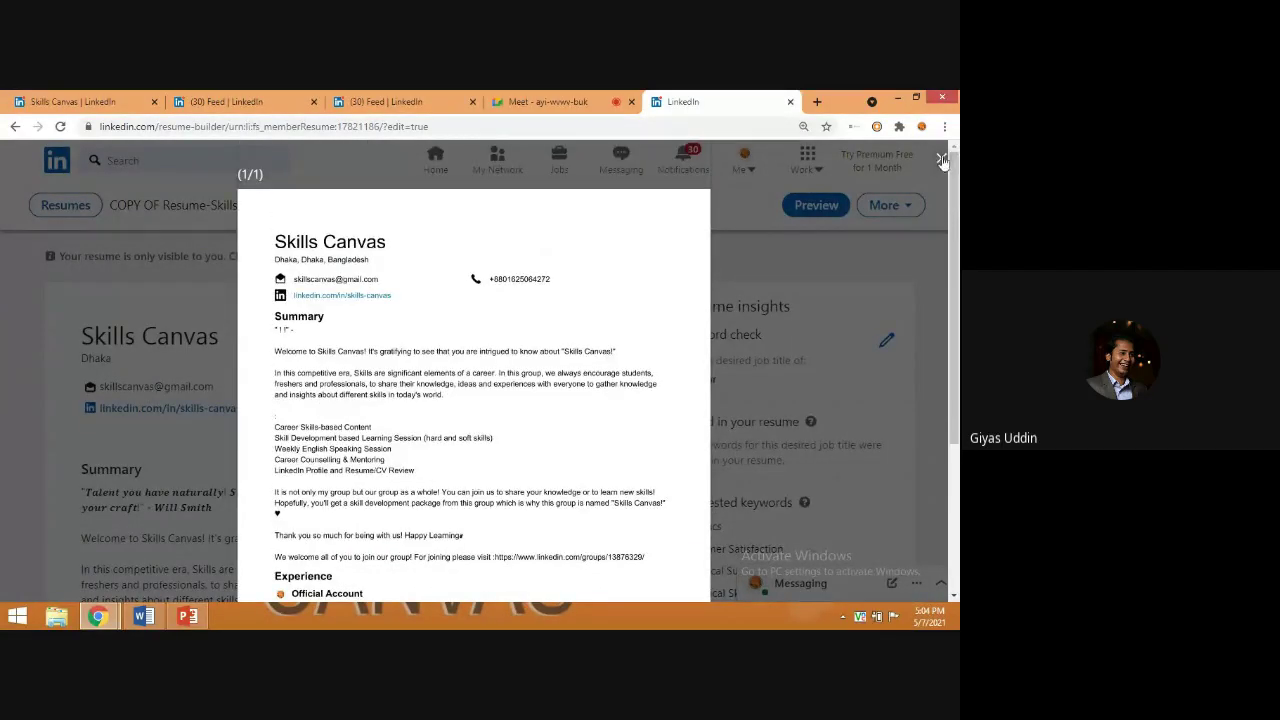
left_click(941, 159)
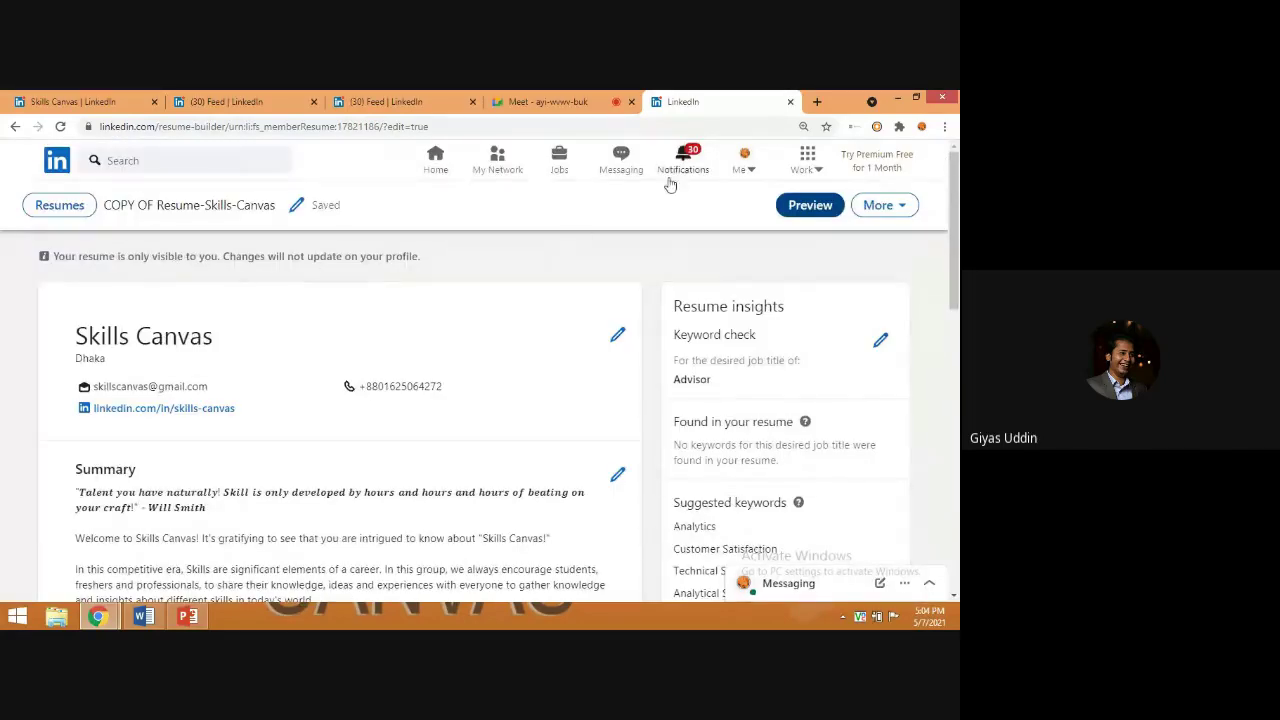
- Leave the resume builder and return to the Skills Canvas profile page
left_click(748, 170)
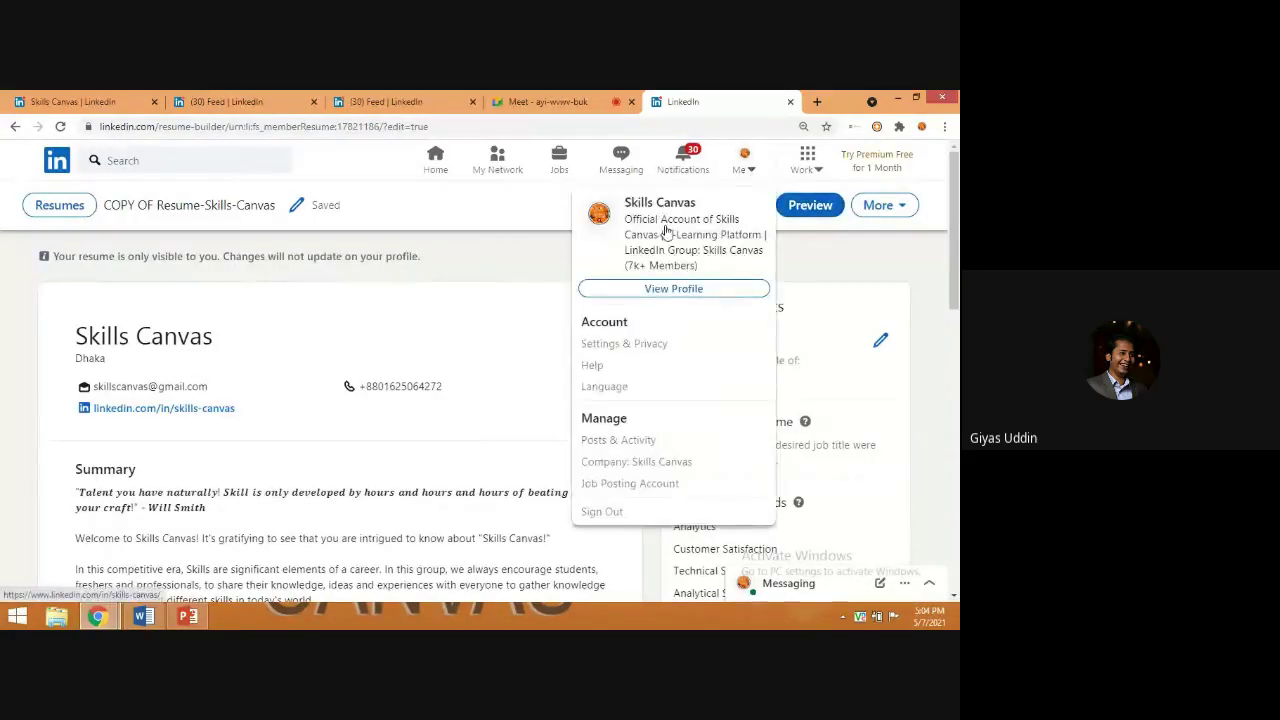
left_click(676, 288)
left_click(678, 289)
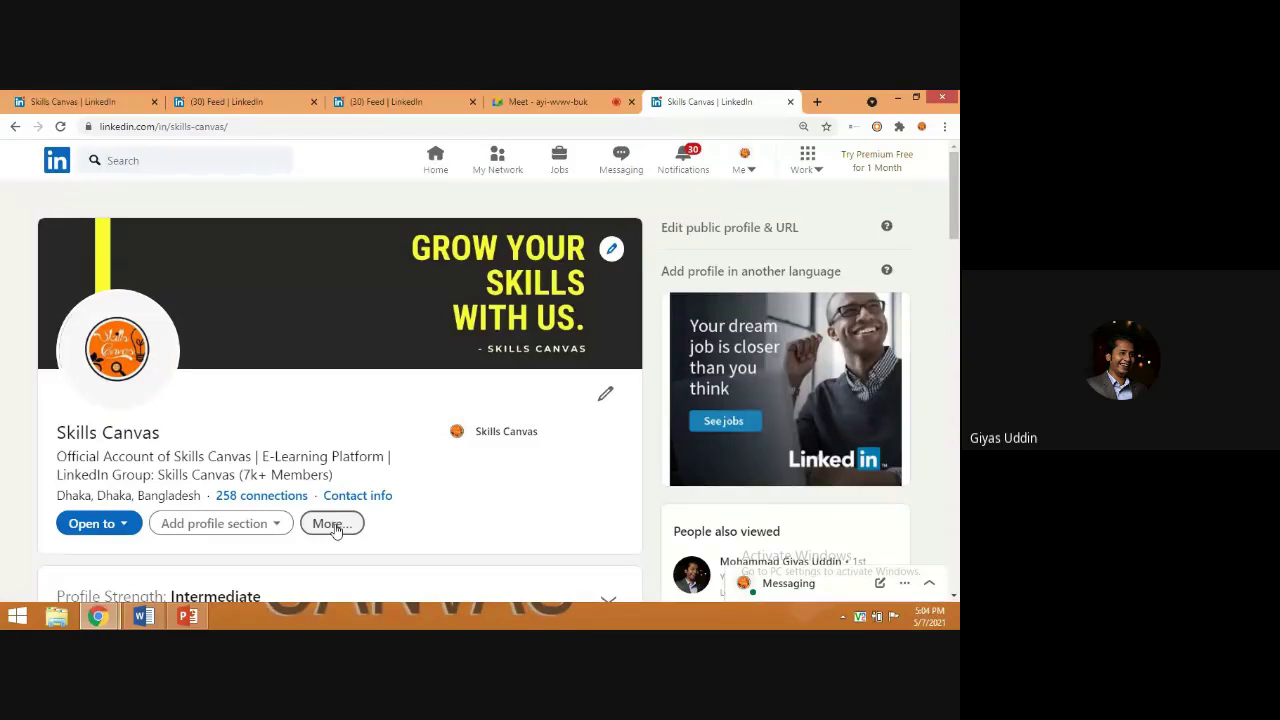
- Review the profile's Open to options and open the job preferences form for finding a new job
left_click(124, 526)
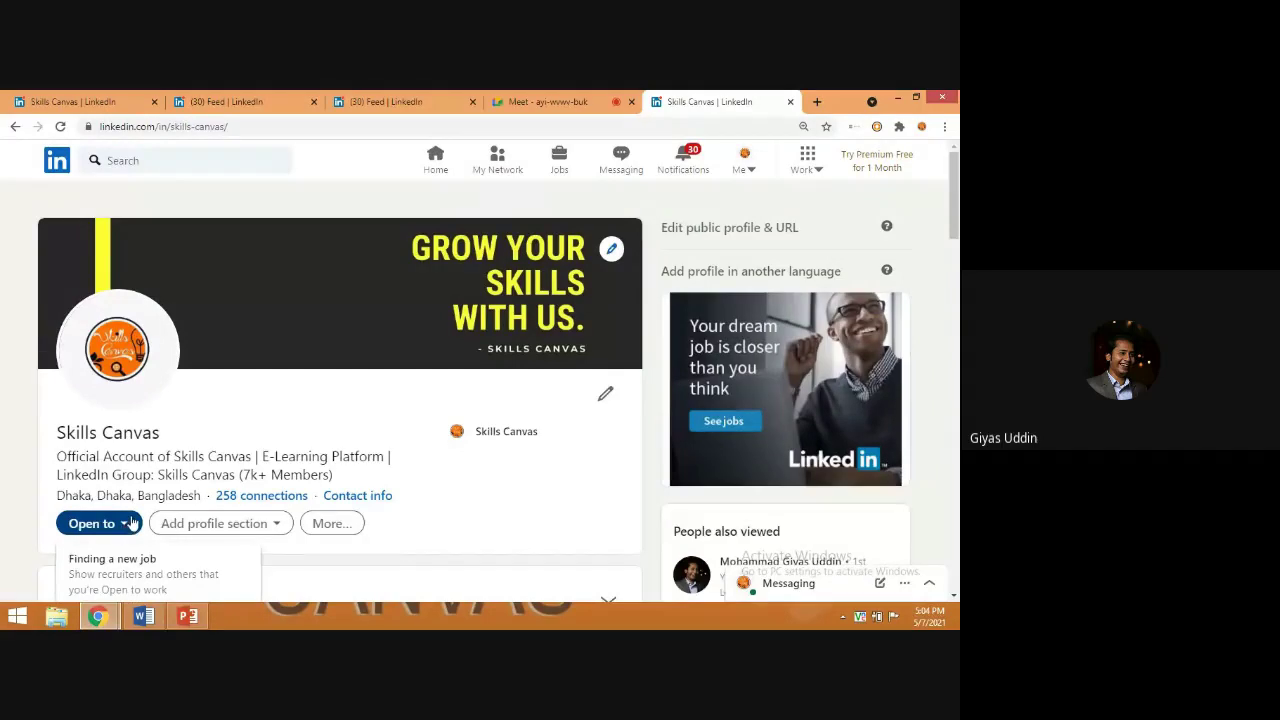
scroll(131, 524, "down", 1)
scroll(131, 522, "down", 1)
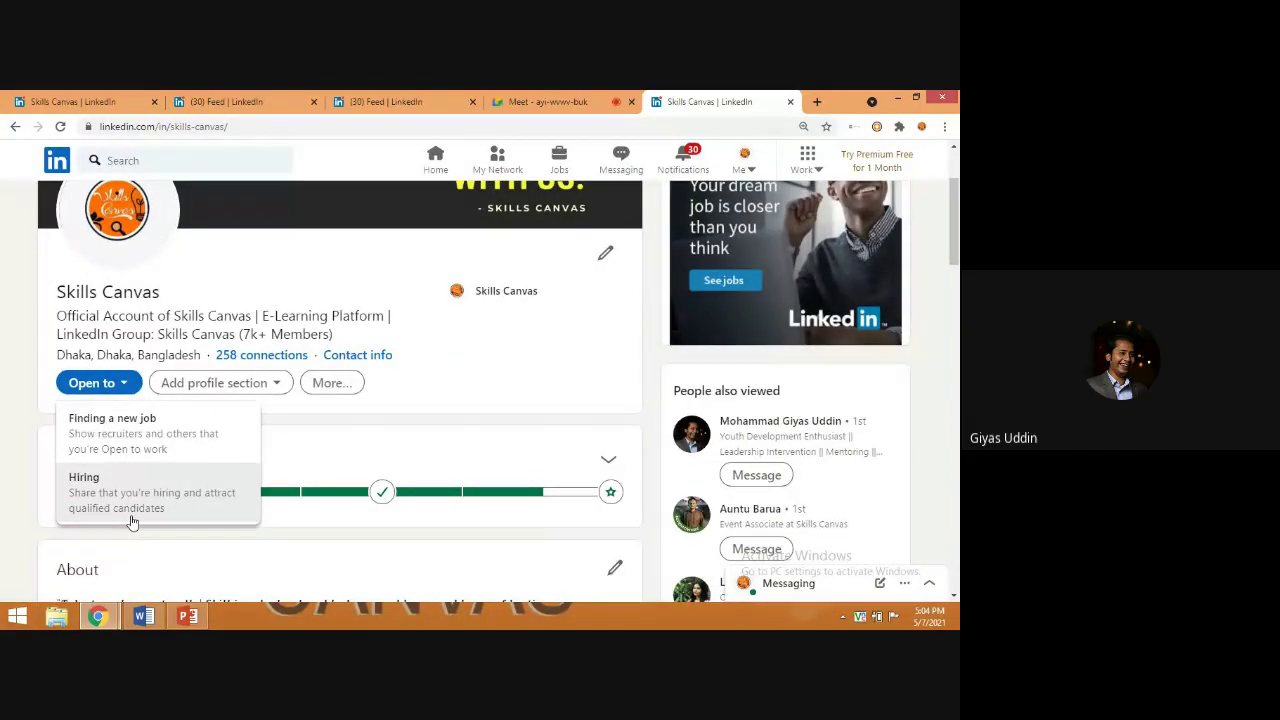
left_click(127, 433)
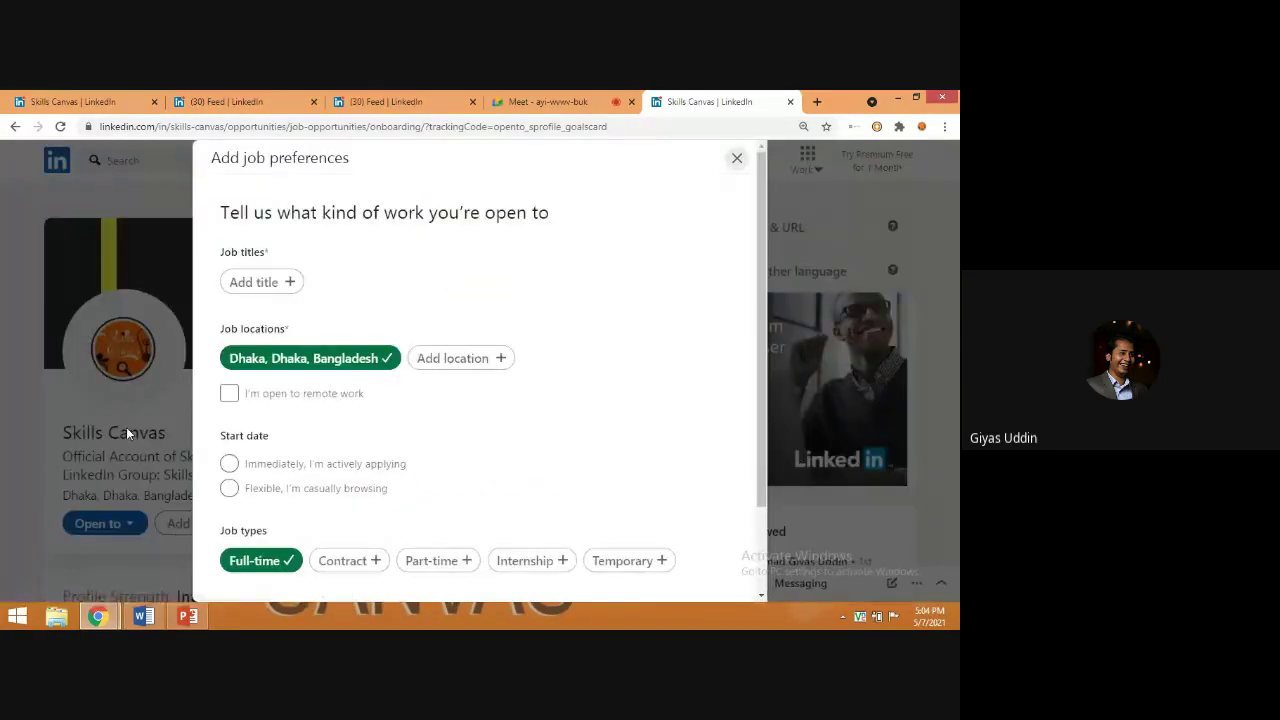
- Mark the job preferences as open to remote work and make them visible to all LinkedIn members
scroll(278, 516, "down", 2)
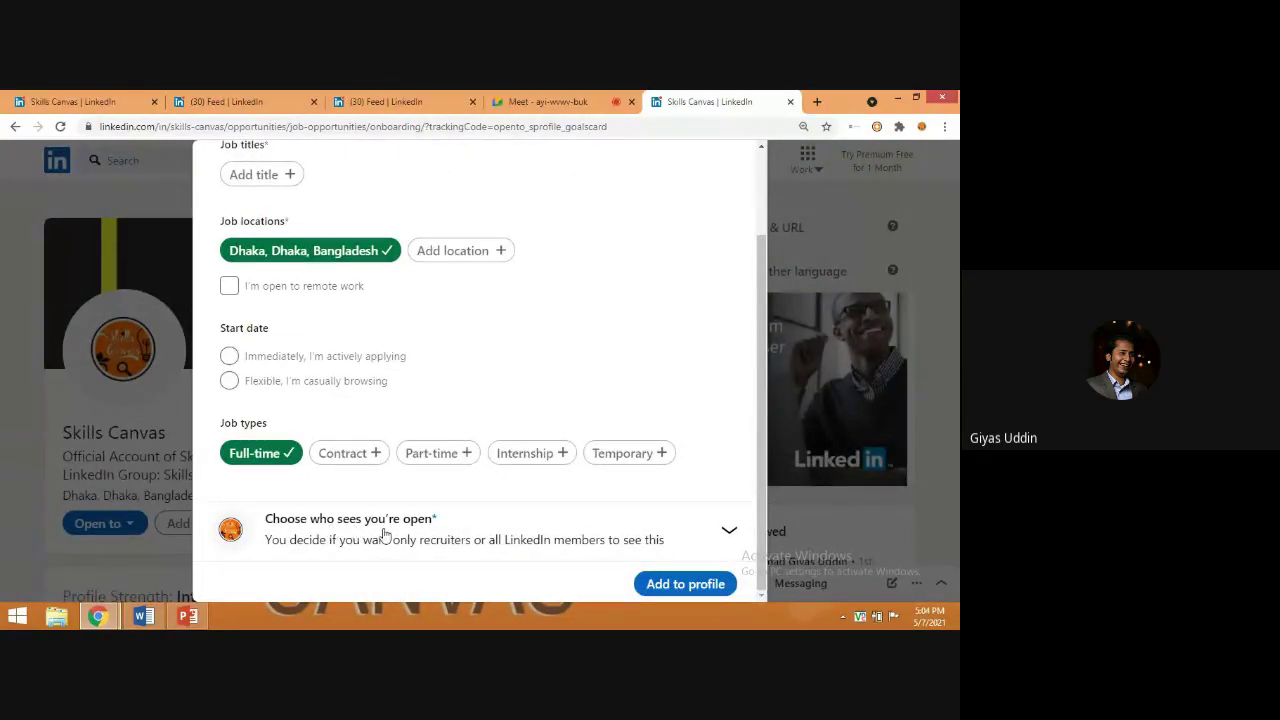
scroll(380, 530, "up", 3)
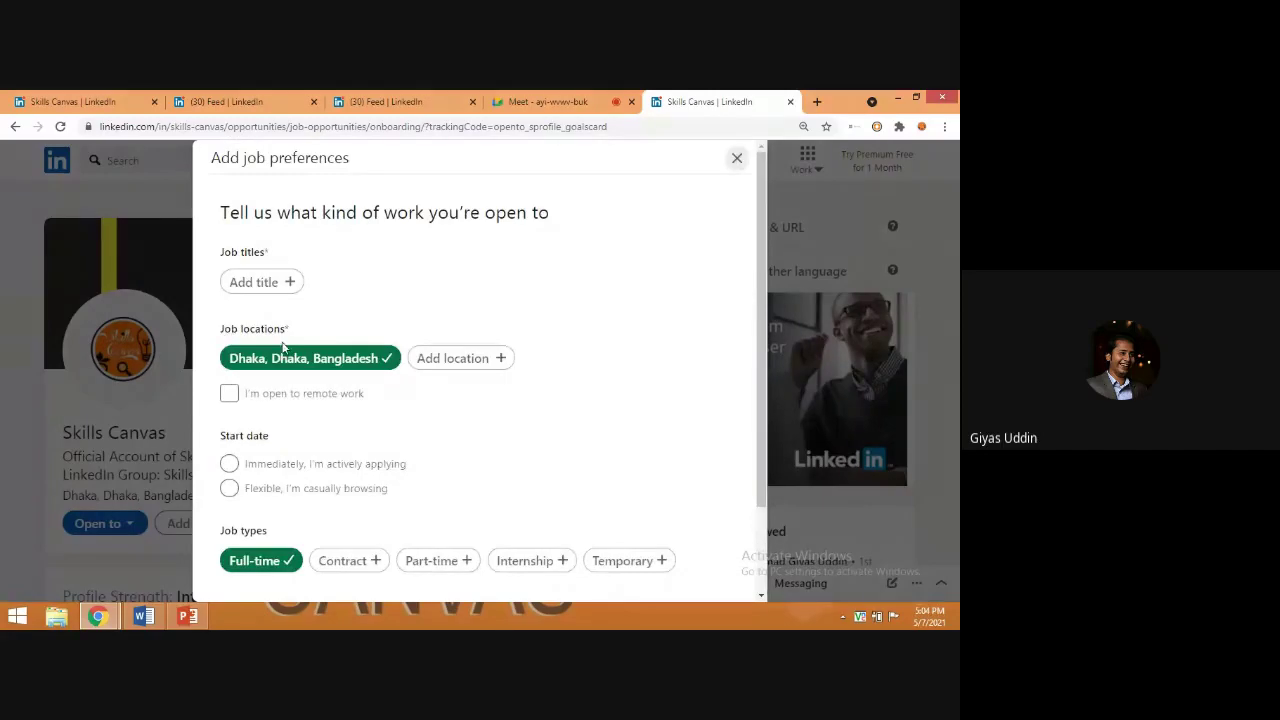
left_click(229, 396)
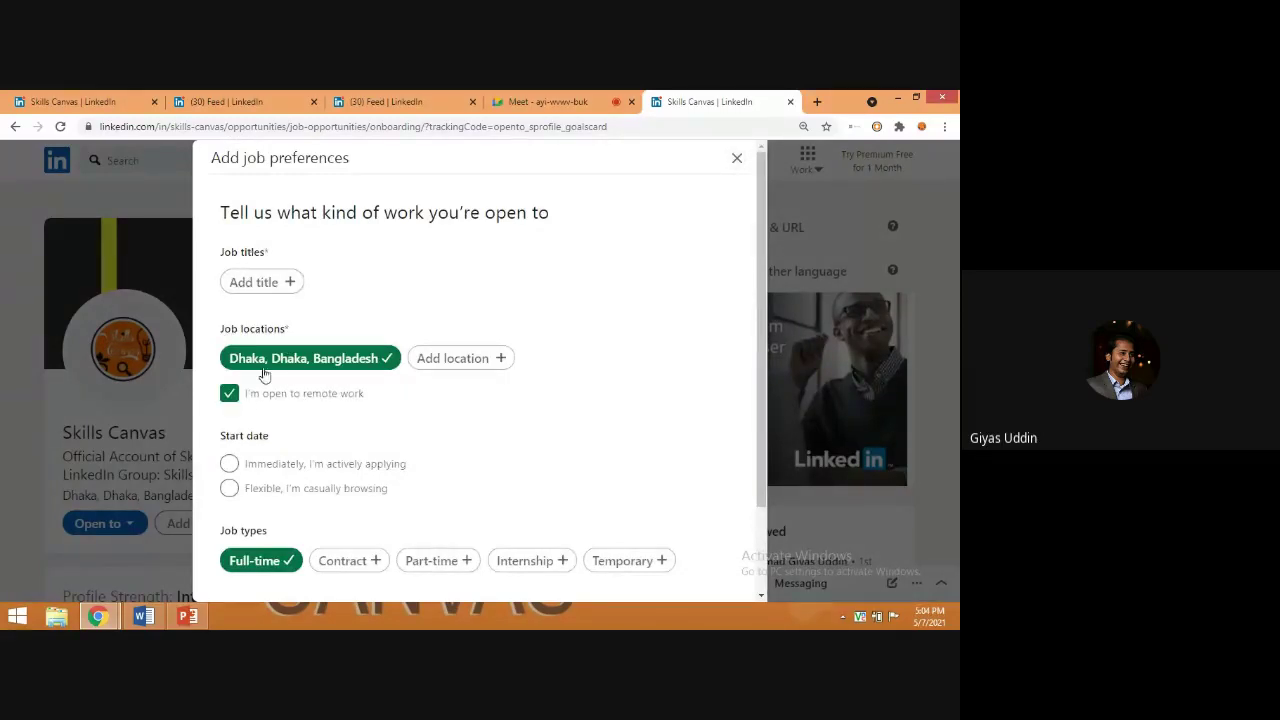
scroll(252, 420, "down", 2)
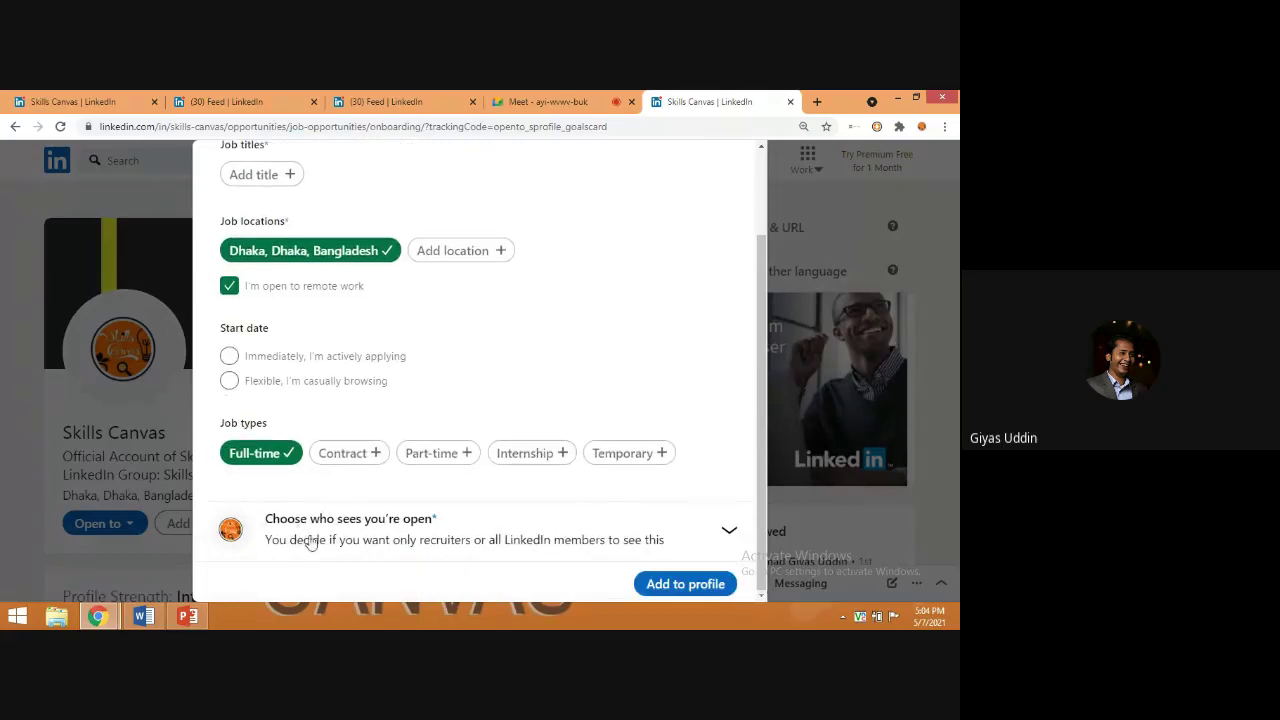
left_click(350, 540)
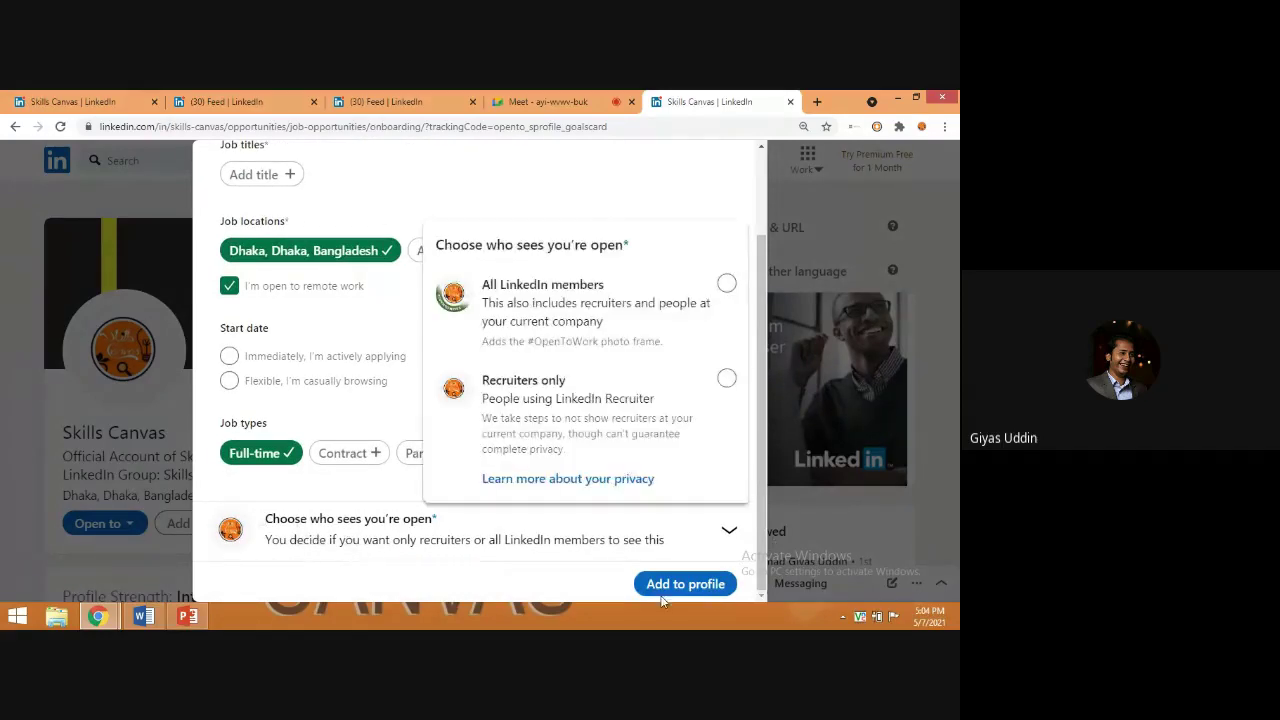
left_click(560, 318)
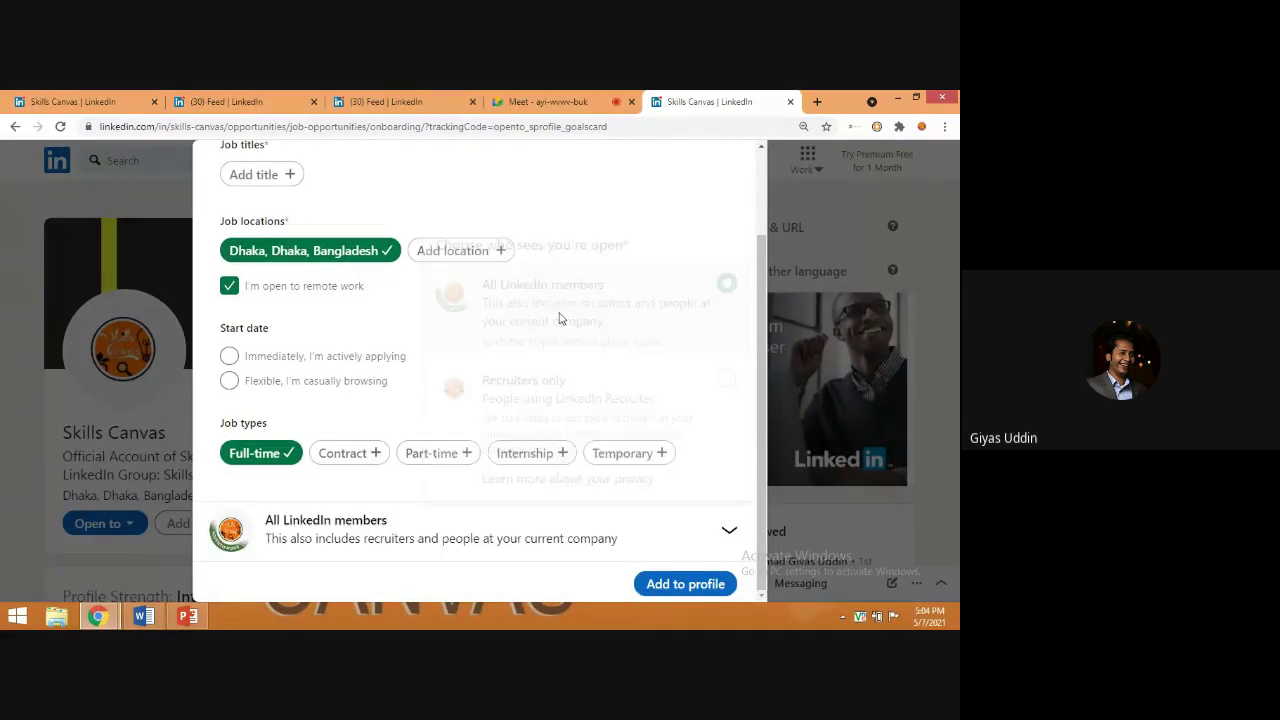
- Add Advisor as the job title and save the job preferences to the profile
left_click(667, 584)
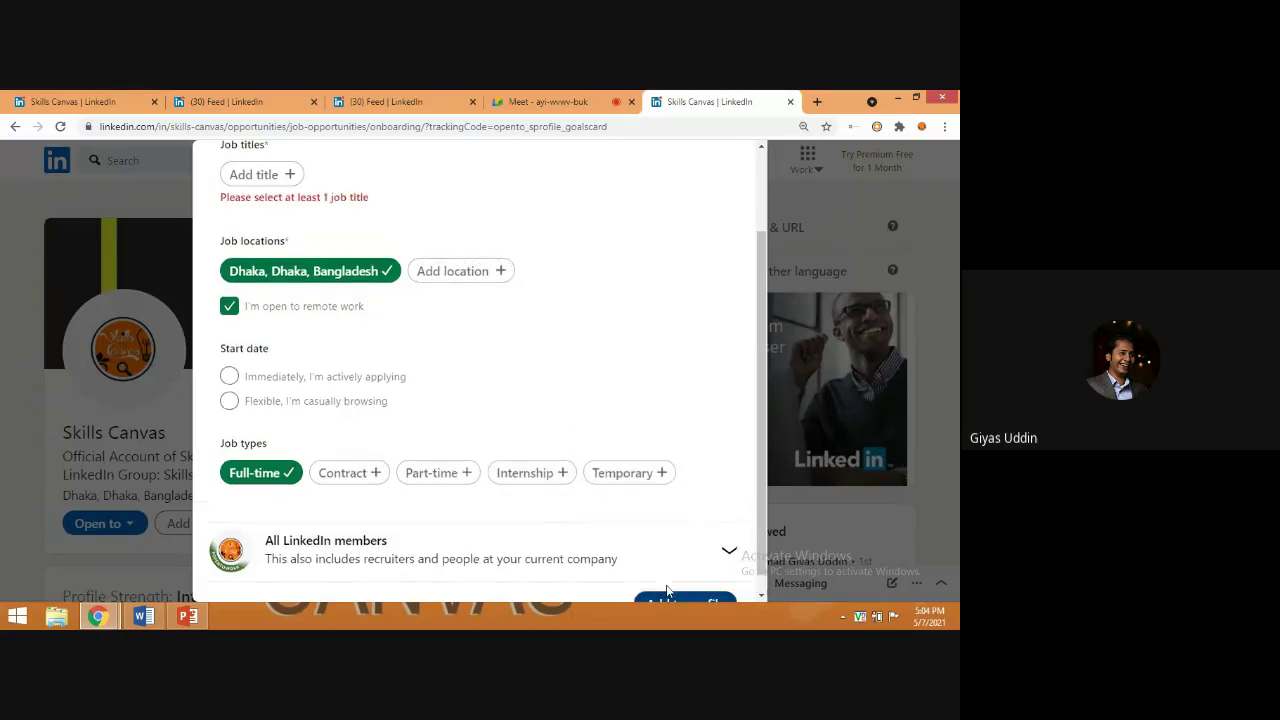
scroll(637, 494, "up", 3)
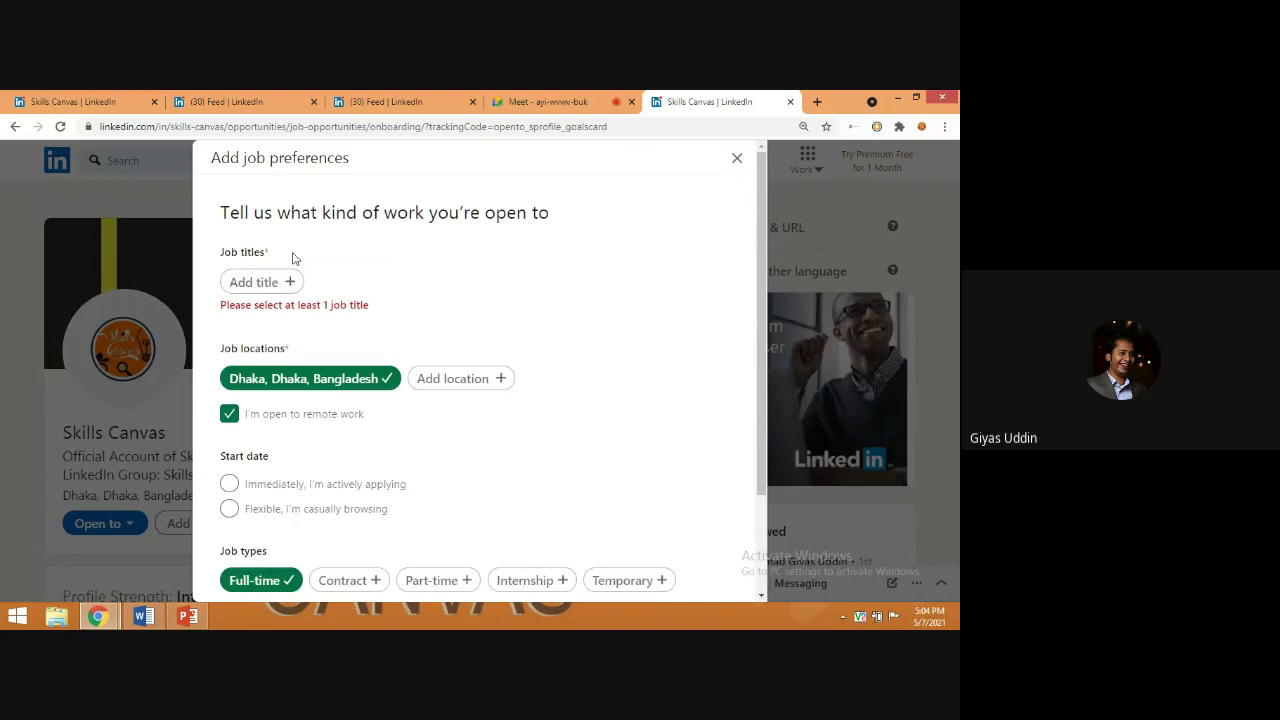
left_click(287, 283)
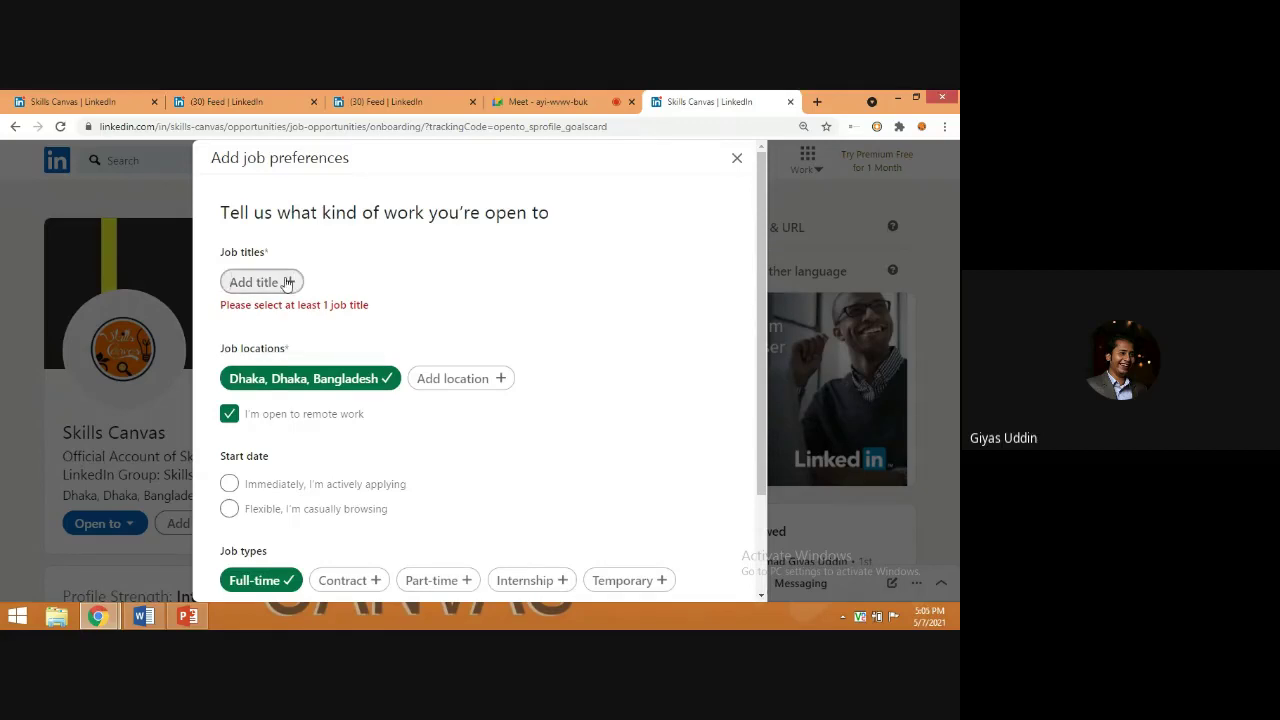
type("ad")
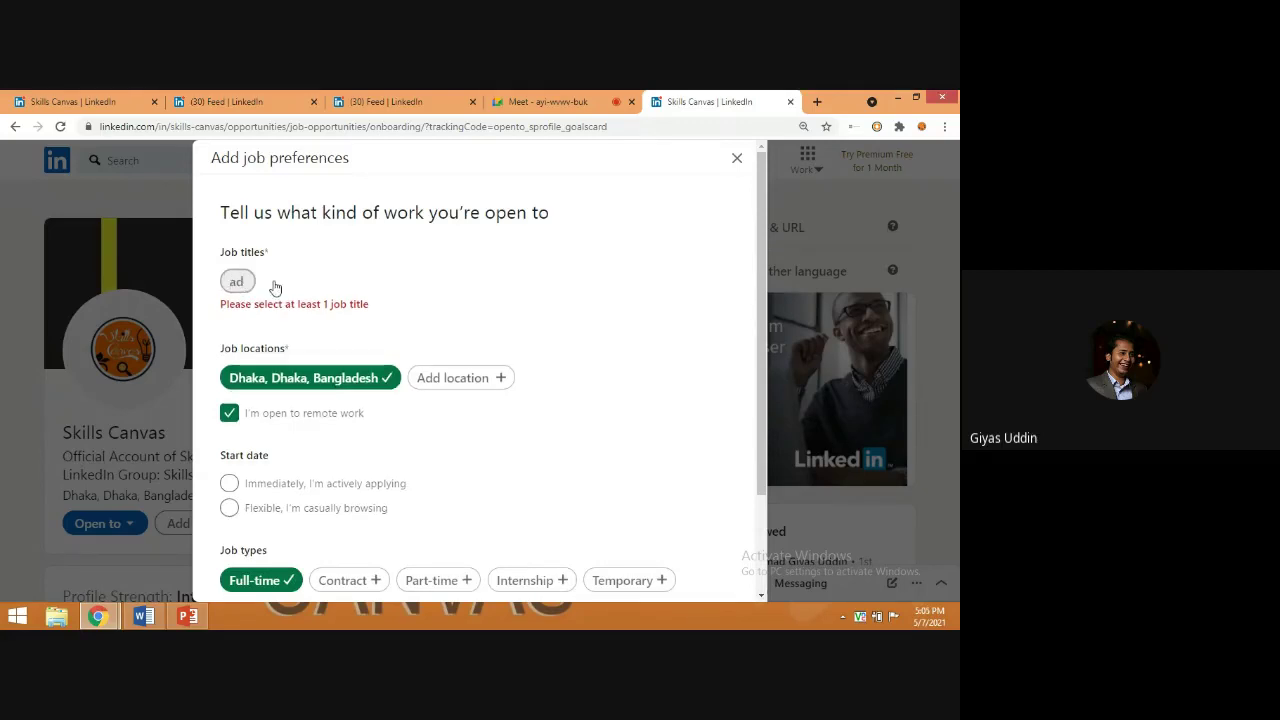
type("visor")
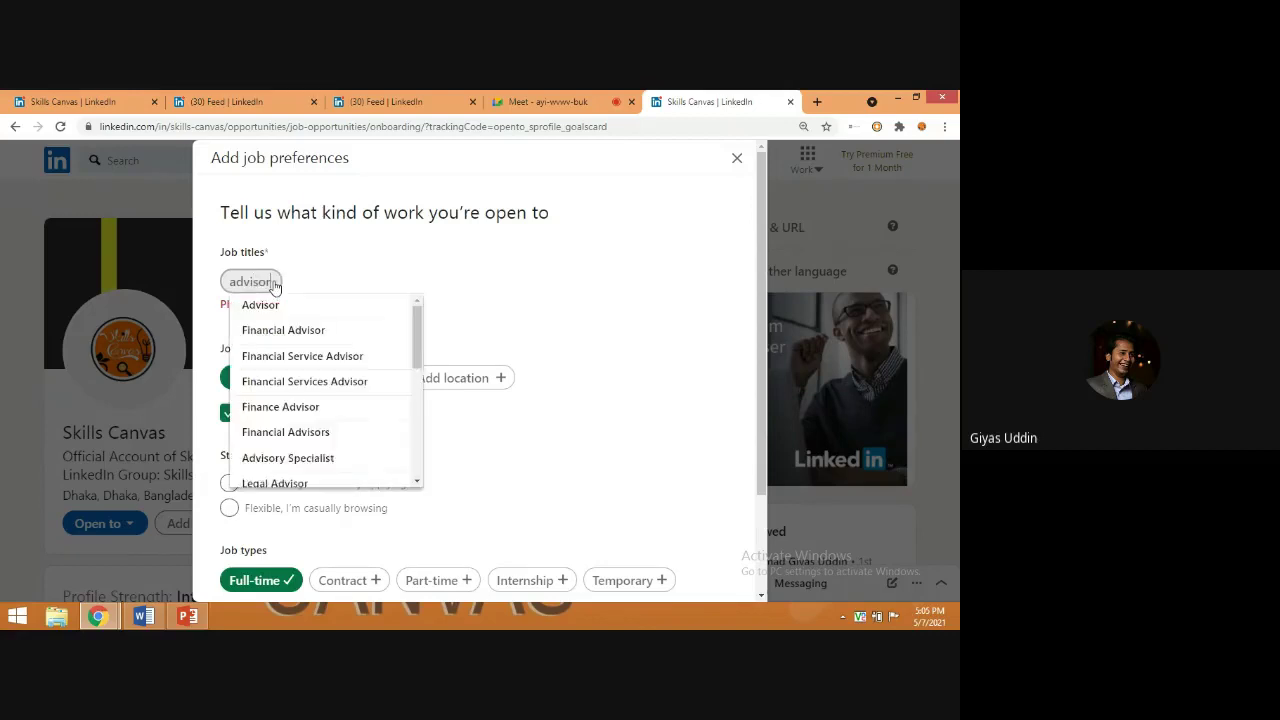
left_click(262, 305)
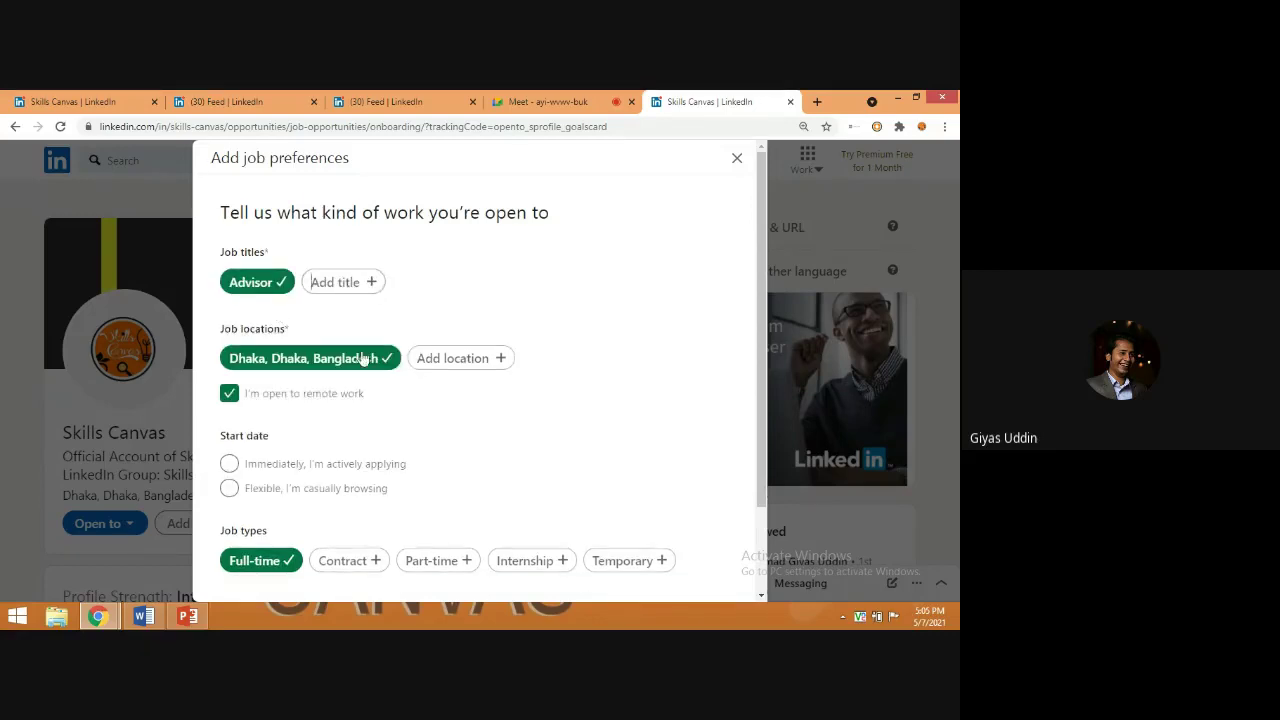
scroll(594, 477, "down", 2)
left_click(655, 584)
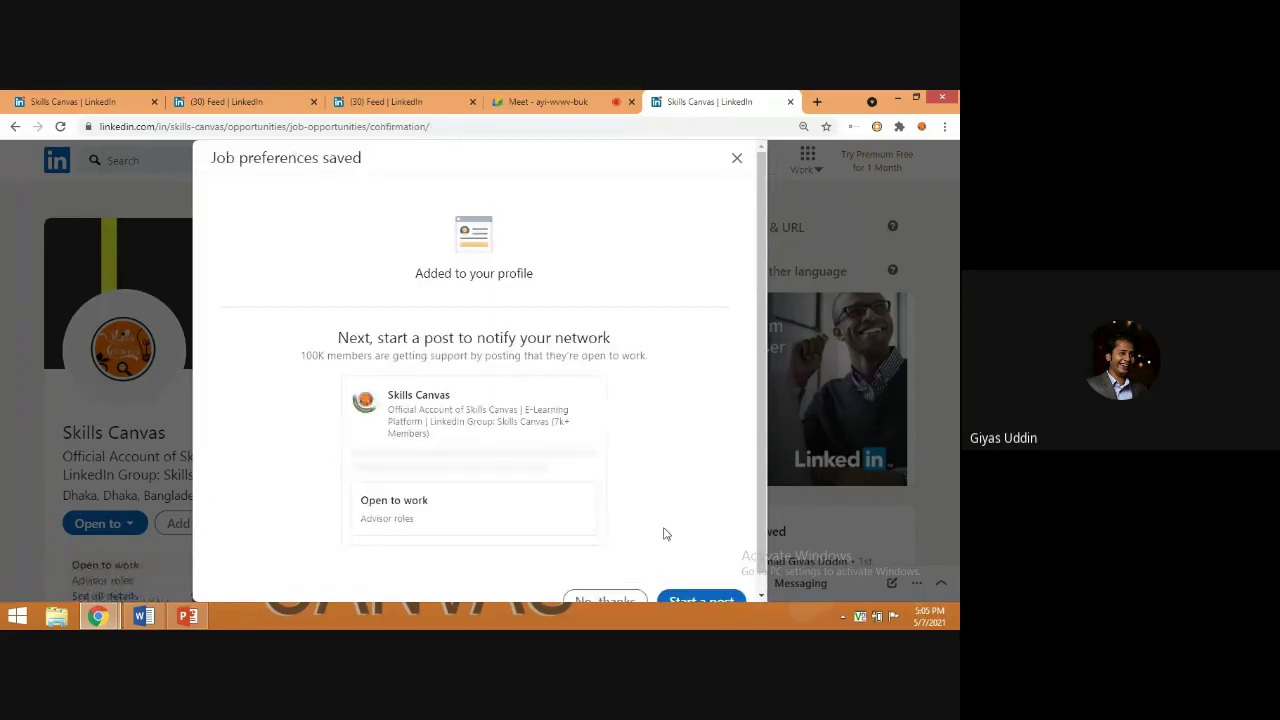
- Start the suggested #OpenToWork post for Advisor roles and publish it to anyone
scroll(658, 535, "down", 1)
left_click(703, 584)
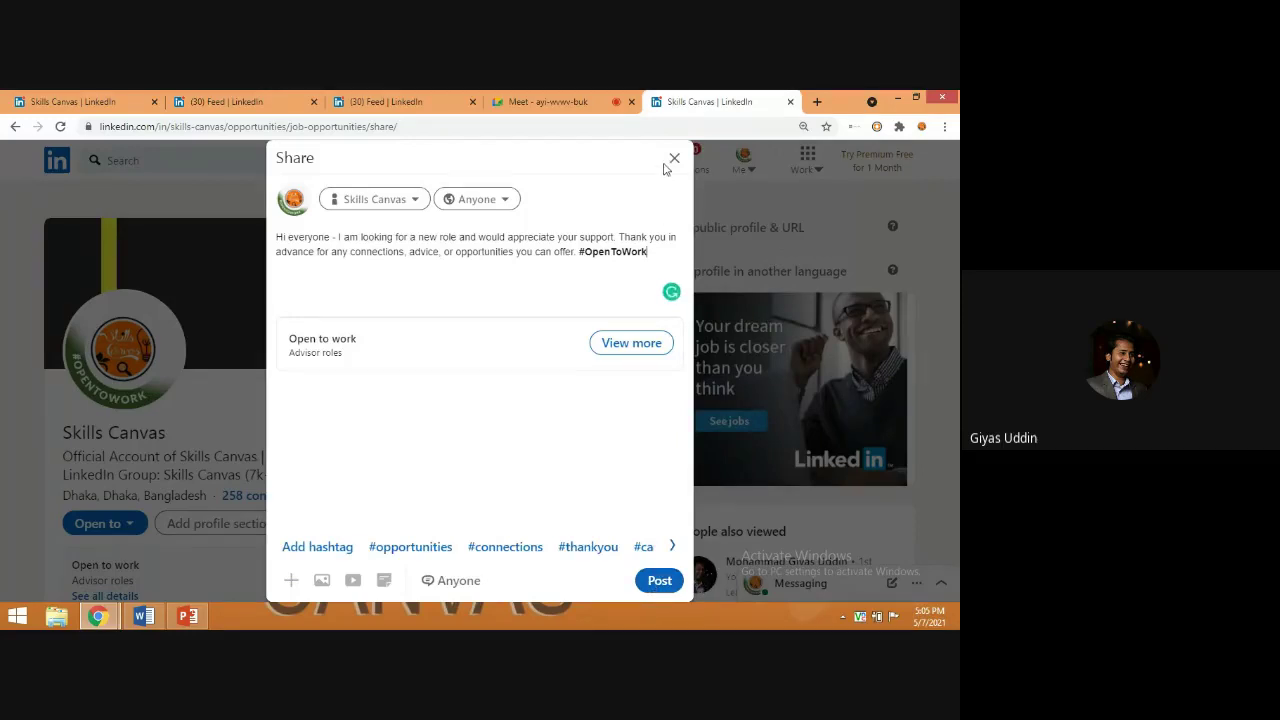
left_click(659, 582)
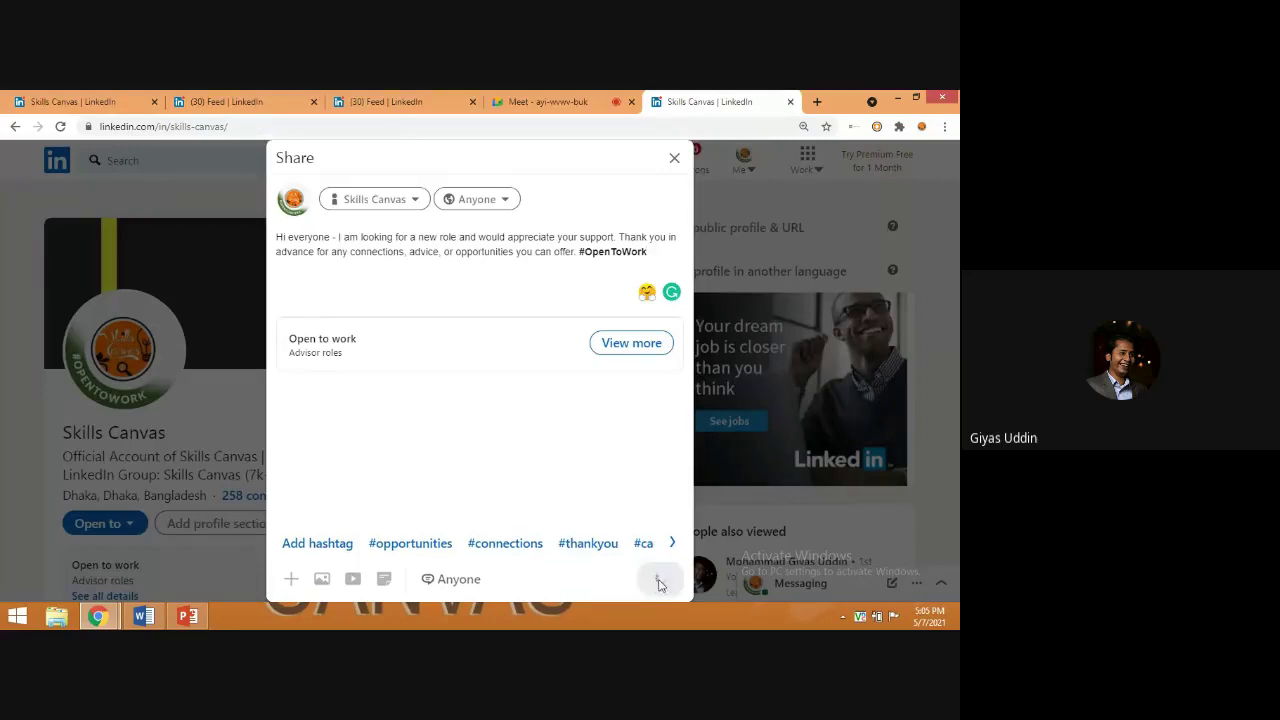
- Review the profile's remaining Open to option and its full job preferences details, then close the details
scroll(428, 534, "down", 2)
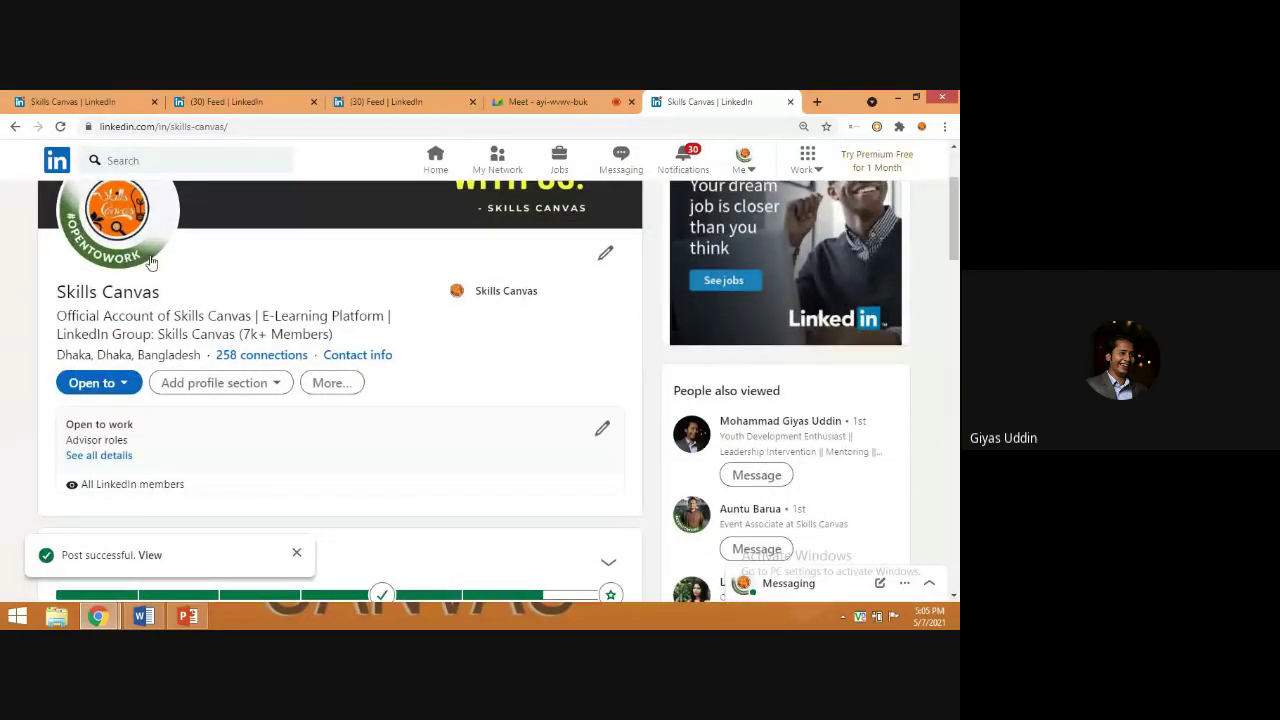
left_click(122, 390)
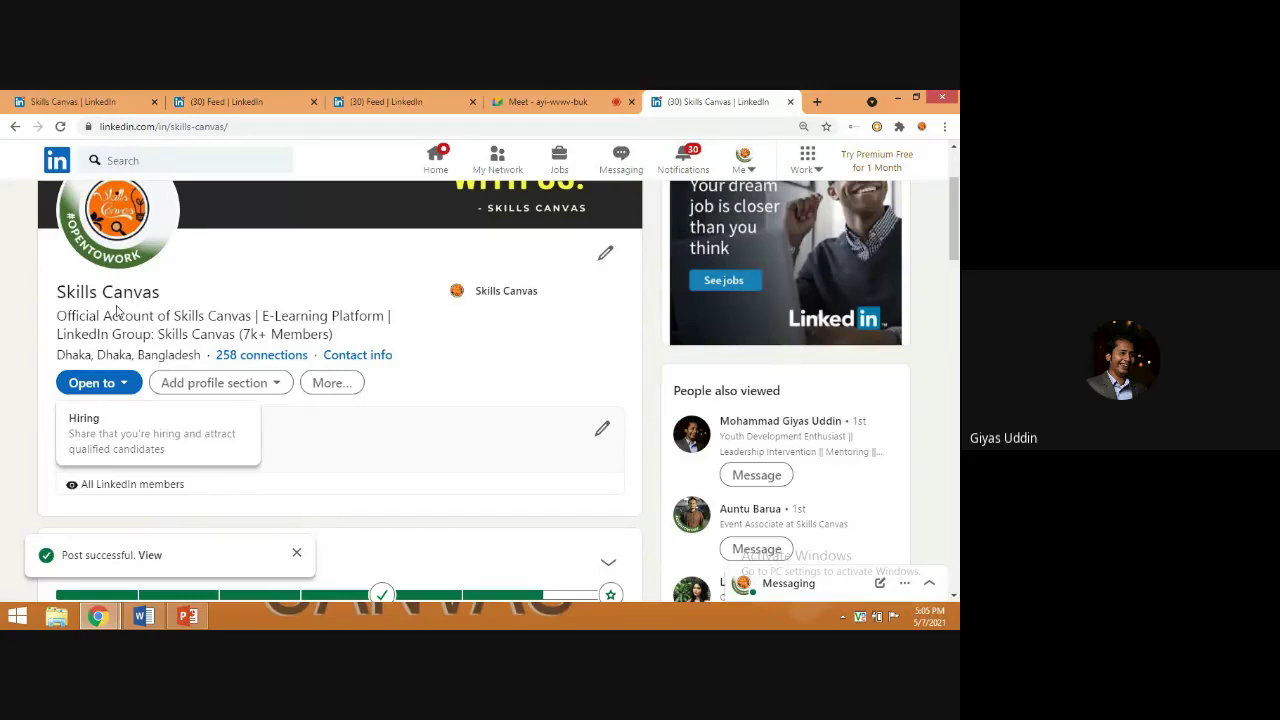
left_click(495, 413)
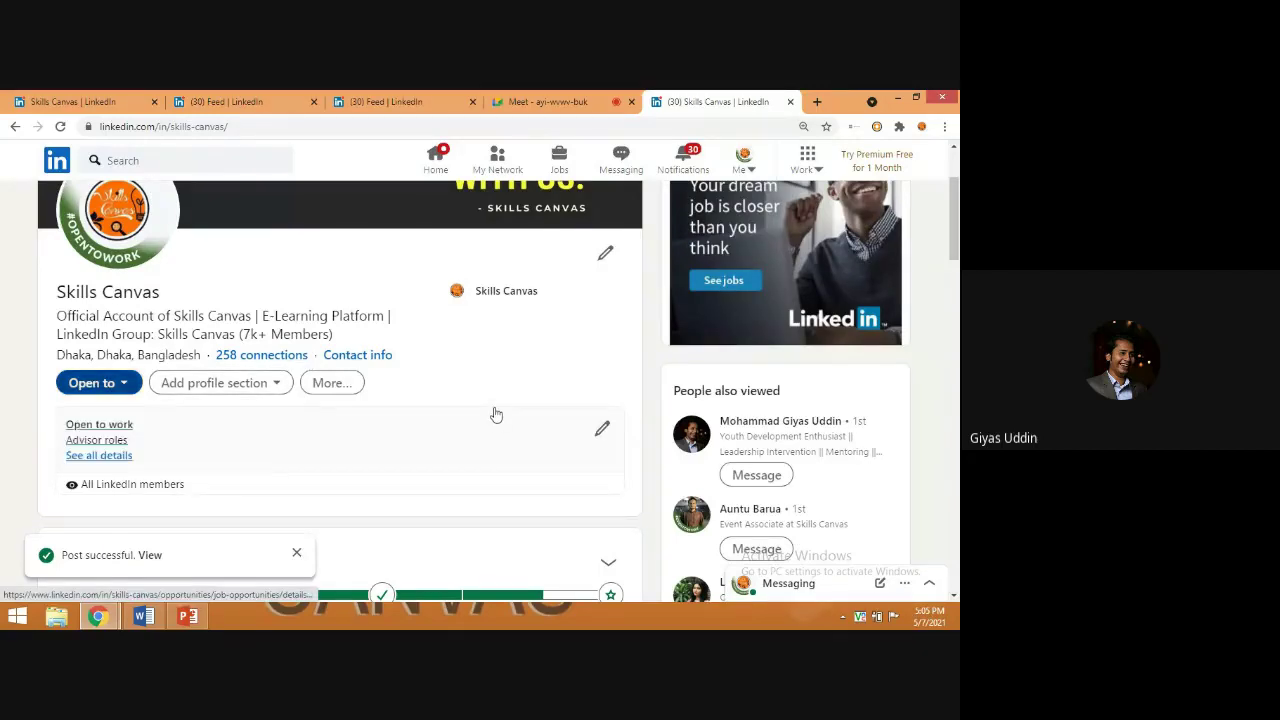
left_click(495, 413)
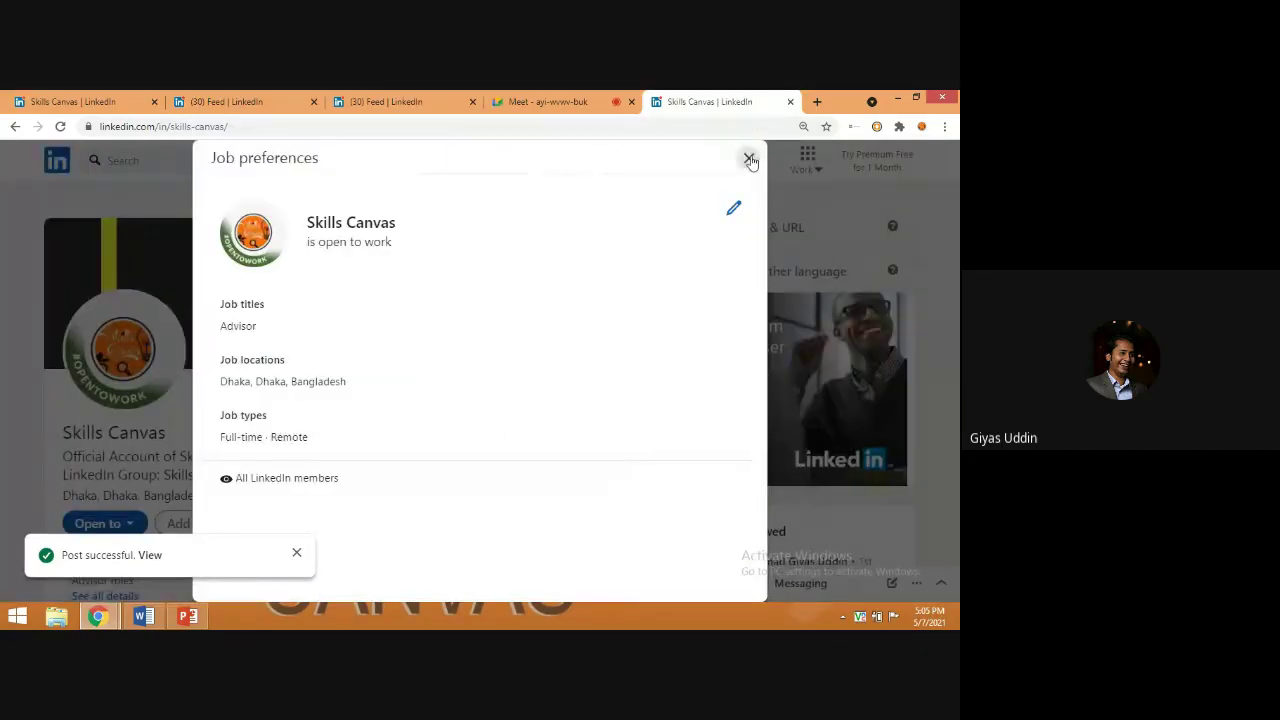
left_click(749, 160)
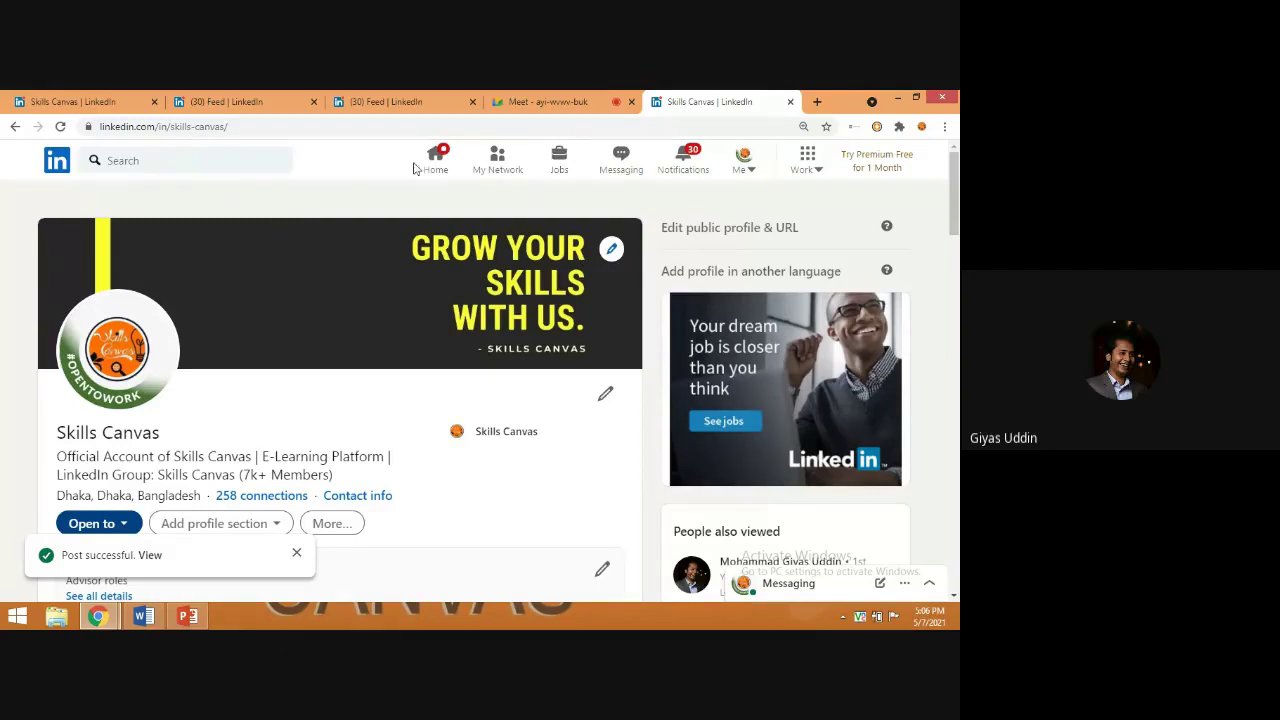
- Open the My Network page and look over the network categories and pending invitations
left_click(499, 163)
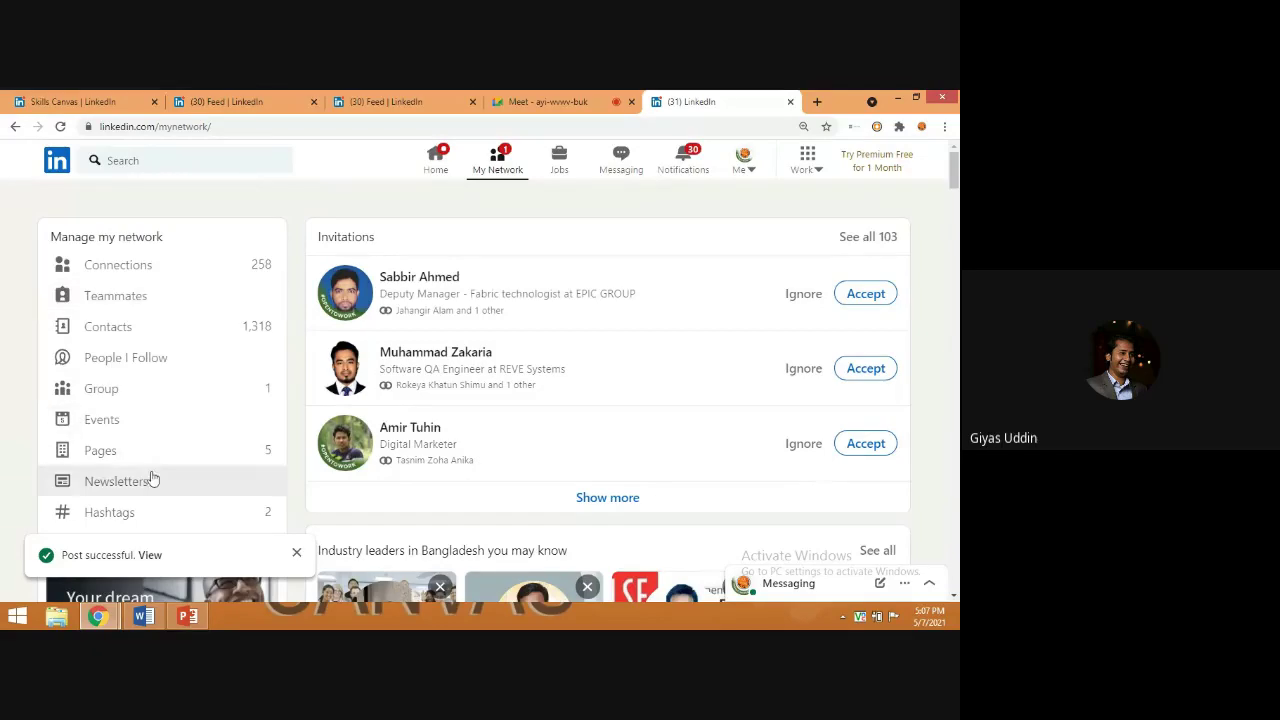
scroll(152, 440, "down", 2)
scroll(240, 283, "up", 3)
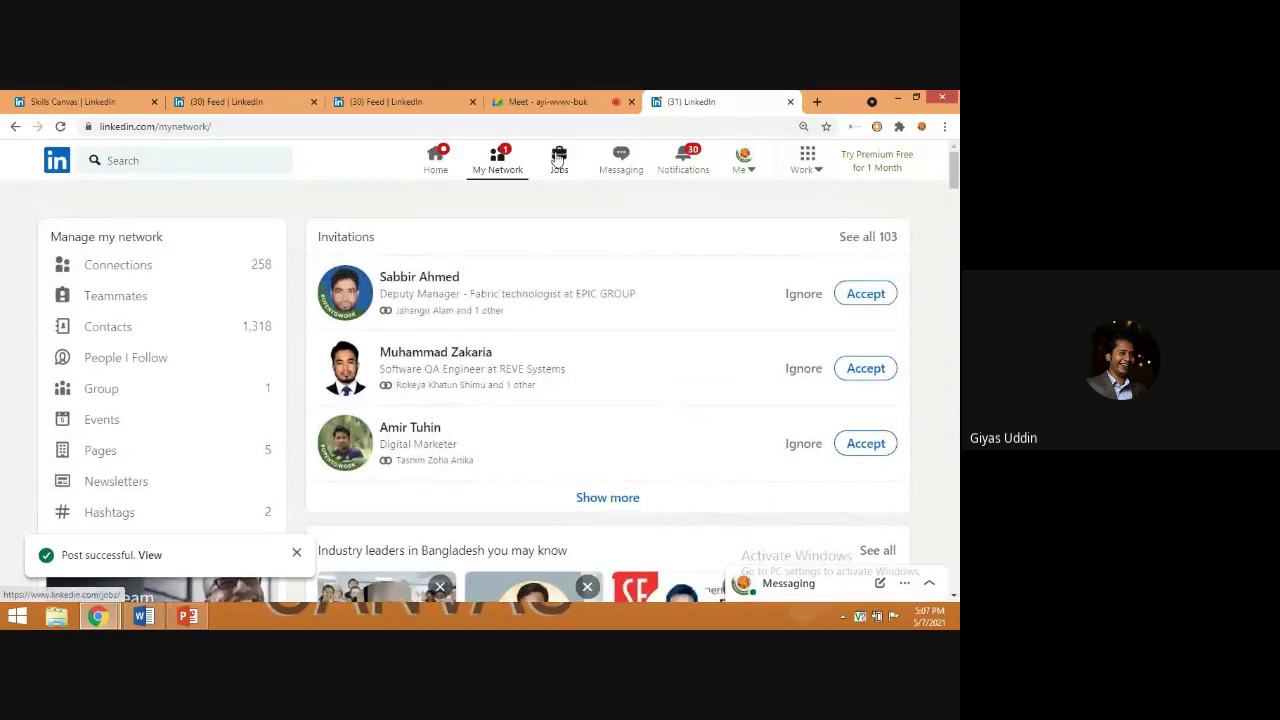
- Go to the Jobs page and search for engineering jobs
left_click(558, 160)
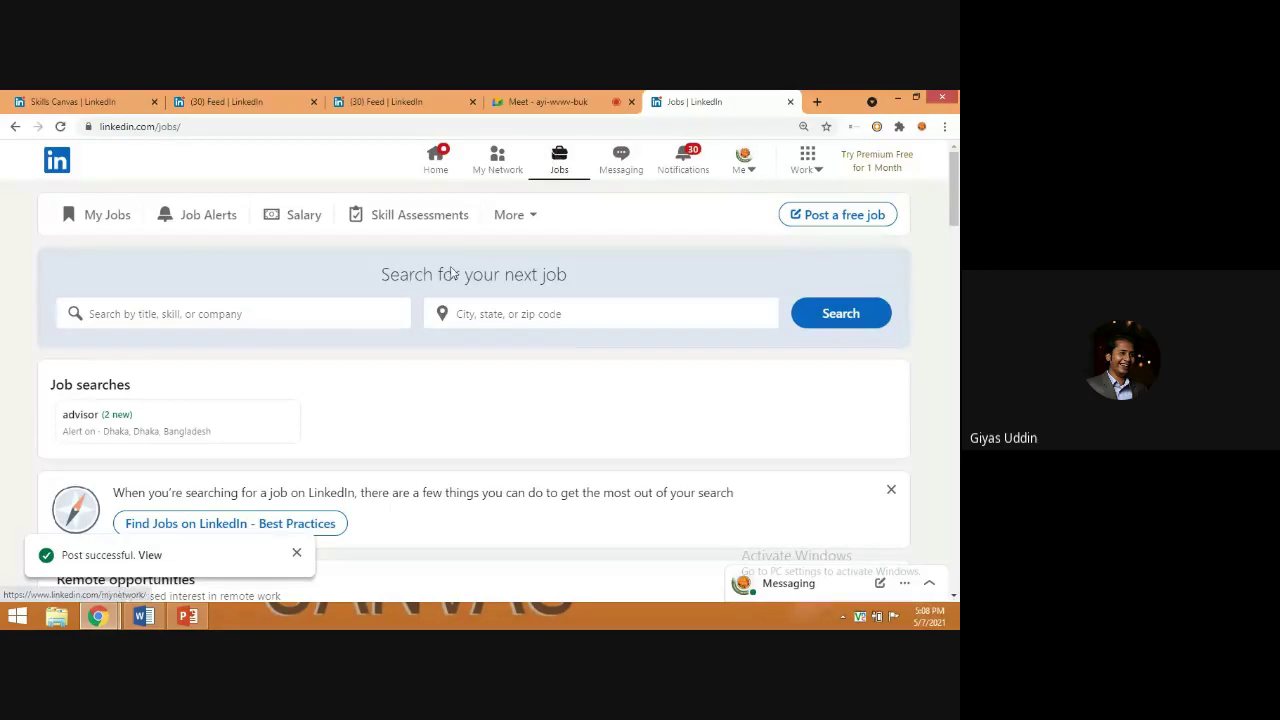
left_click(300, 318)
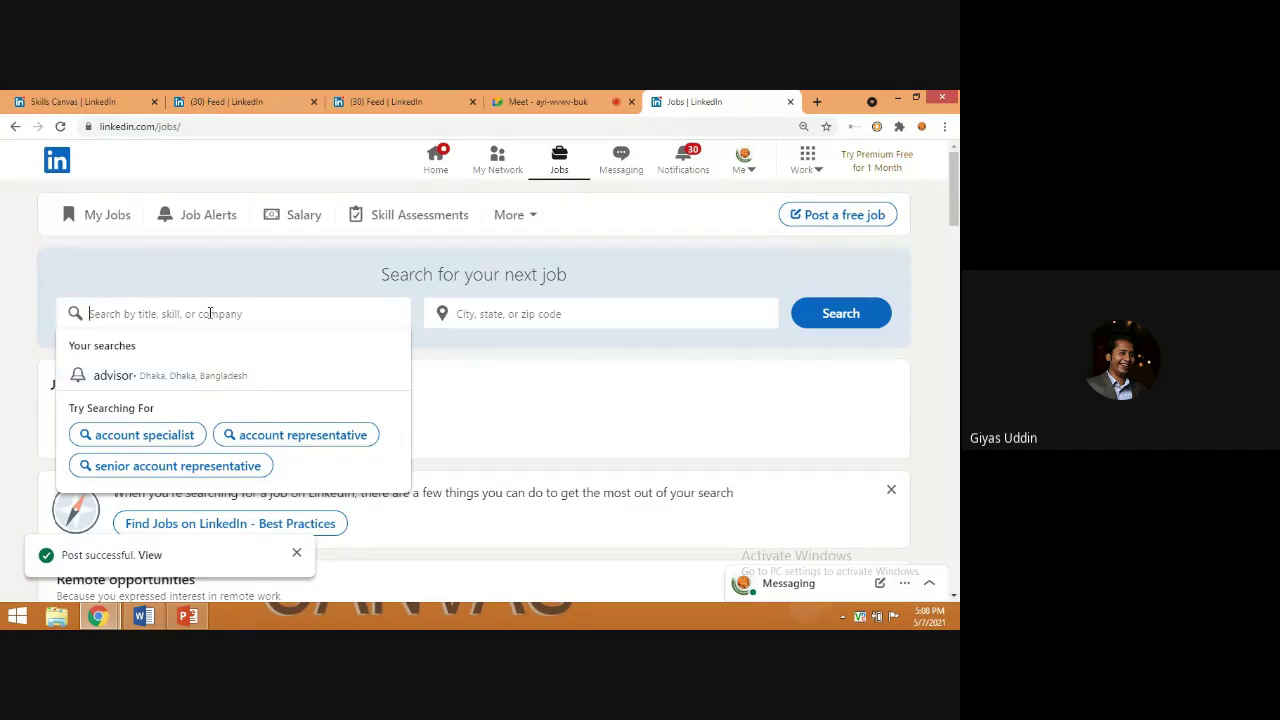
type("engi")
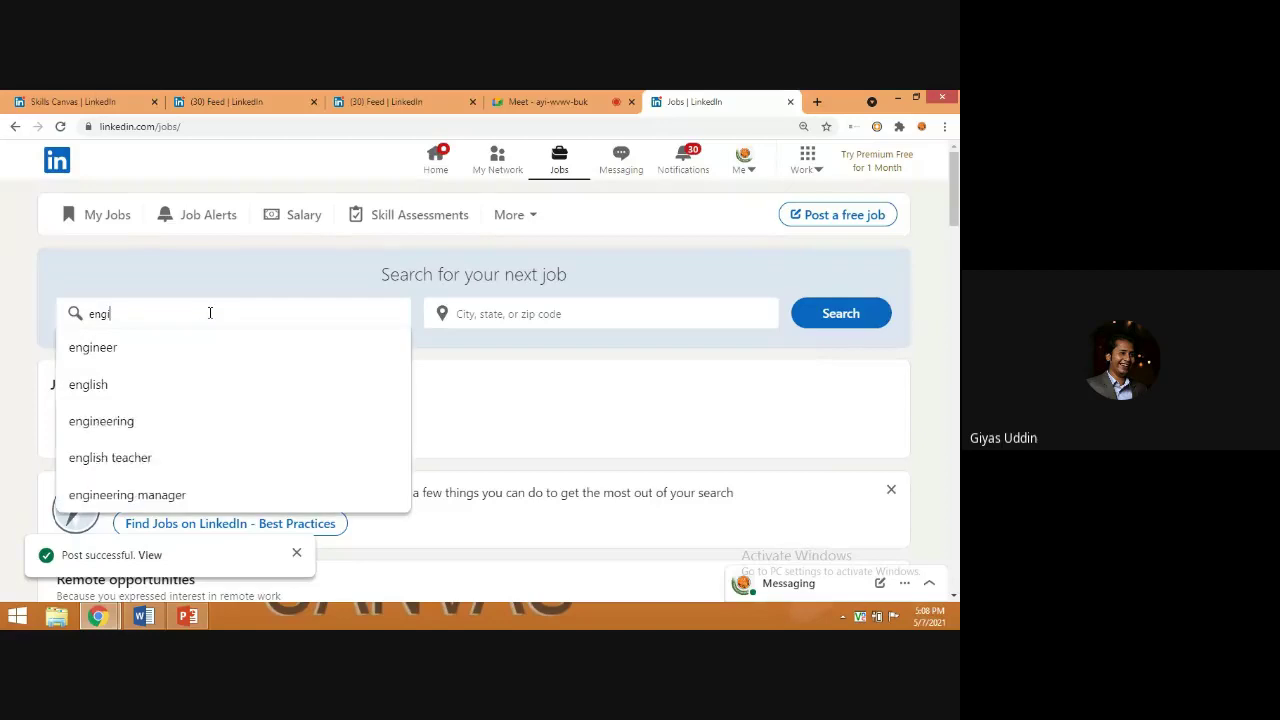
type("neering")
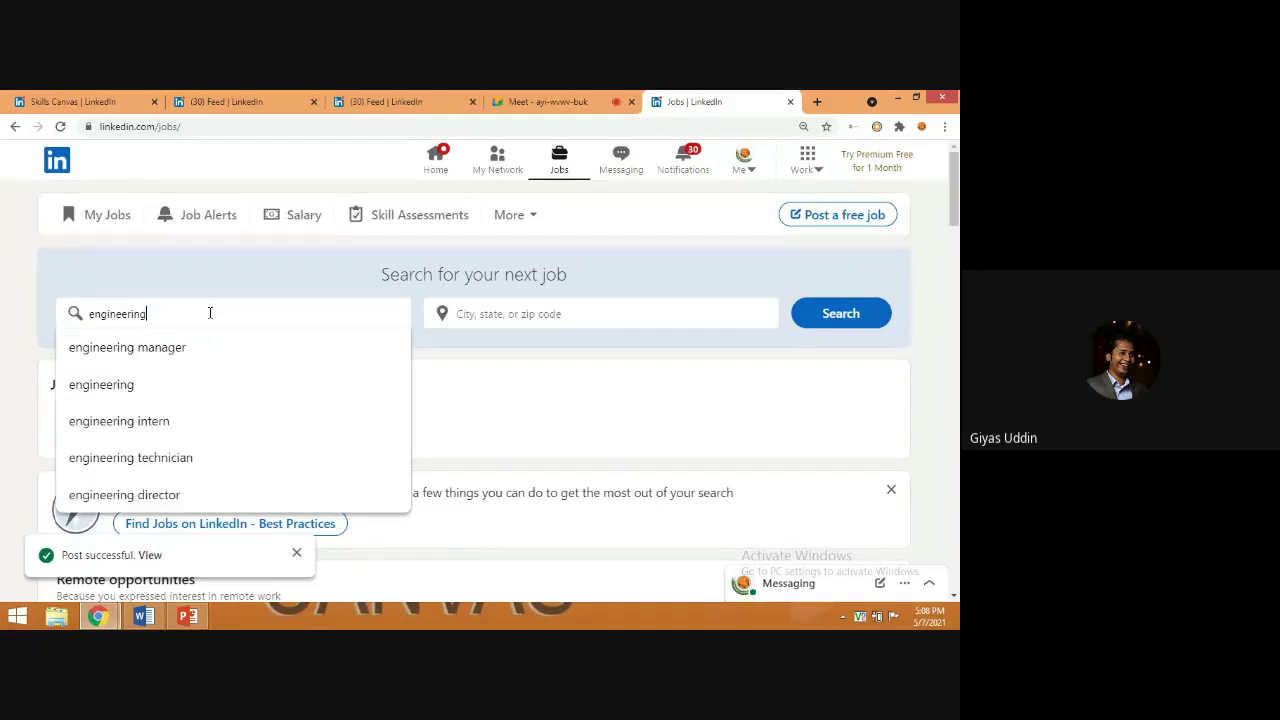
left_click(111, 395)
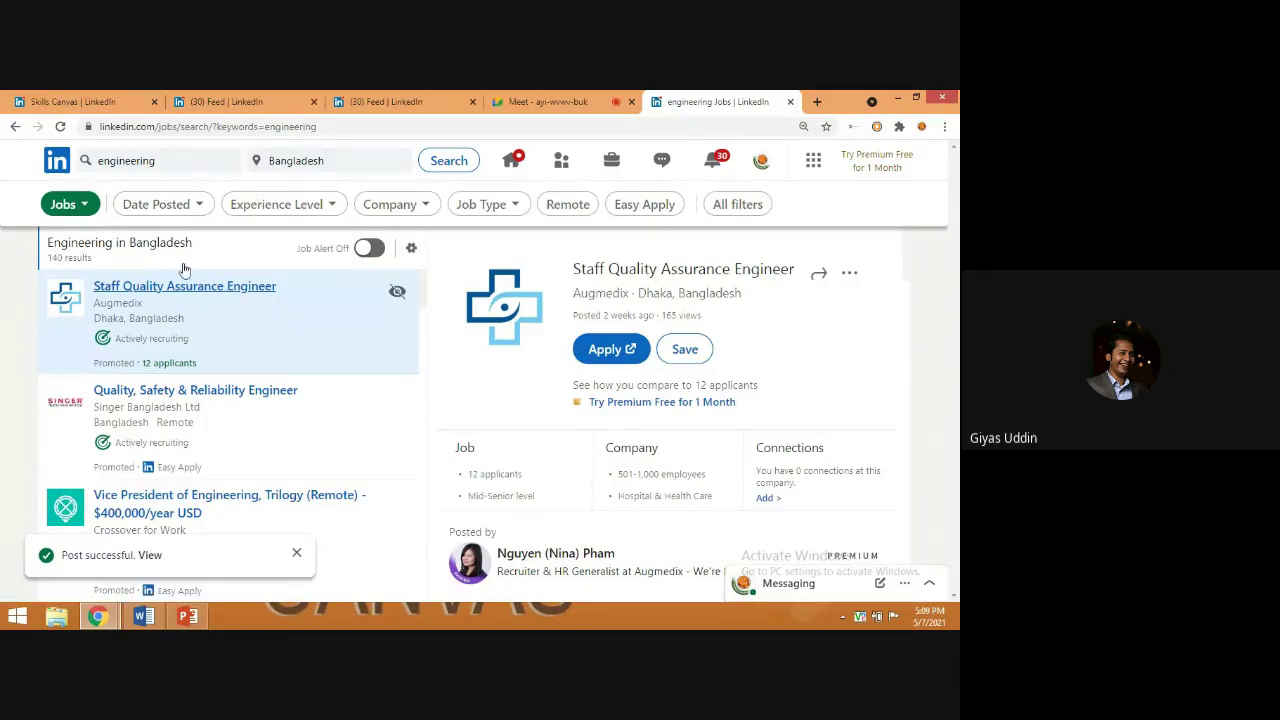
- Open the Vice President of Engineering, Trilogy (Remote) posting from the results and read its description and requirements
left_click(175, 167)
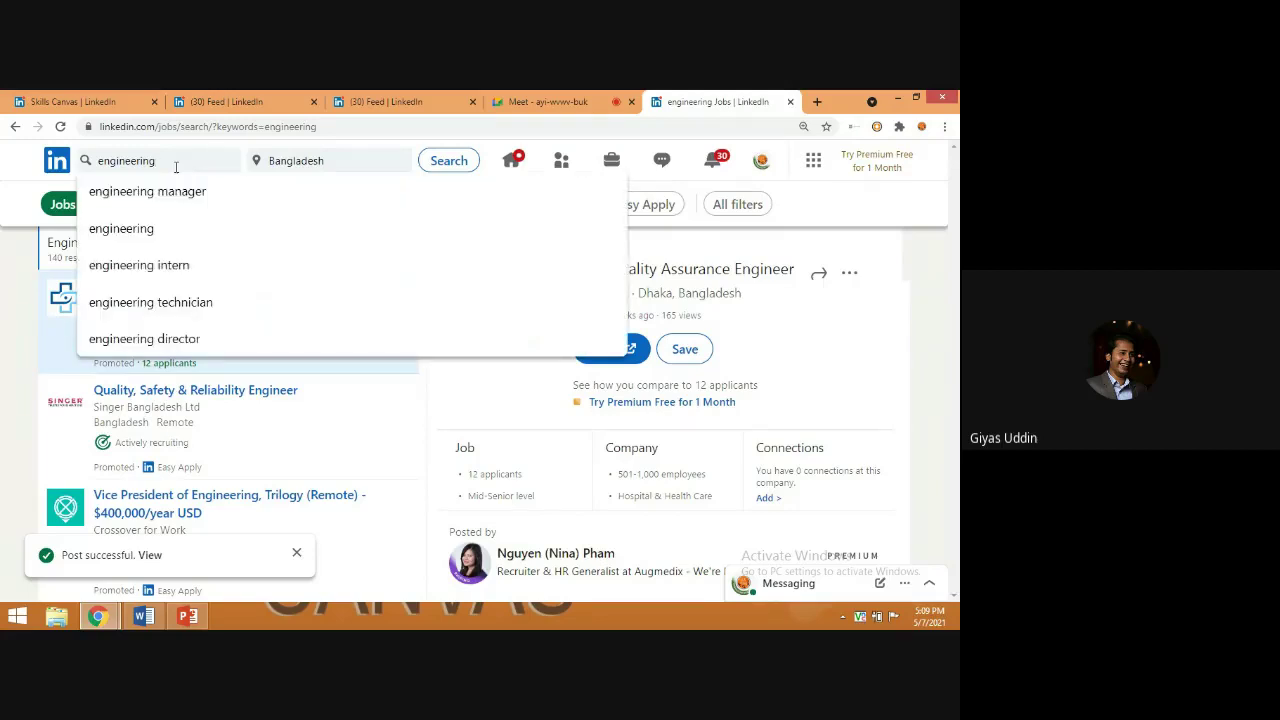
scroll(200, 440, "down", 2)
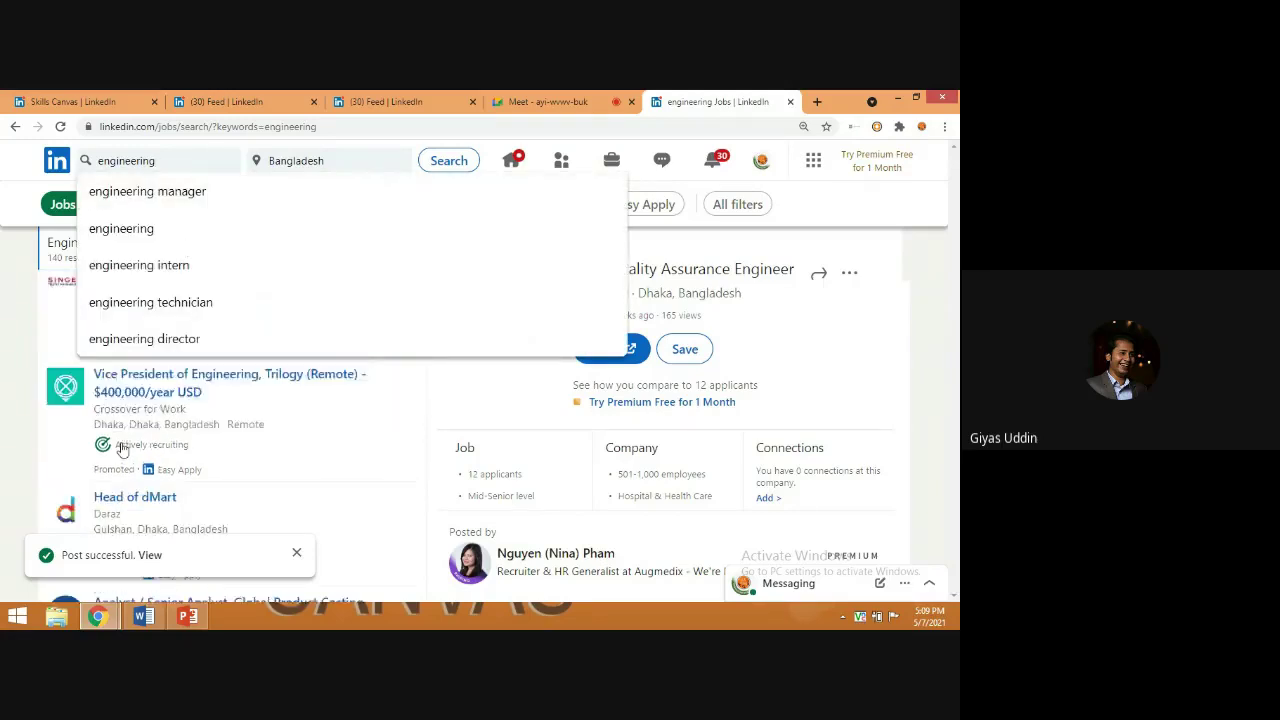
left_click(389, 414)
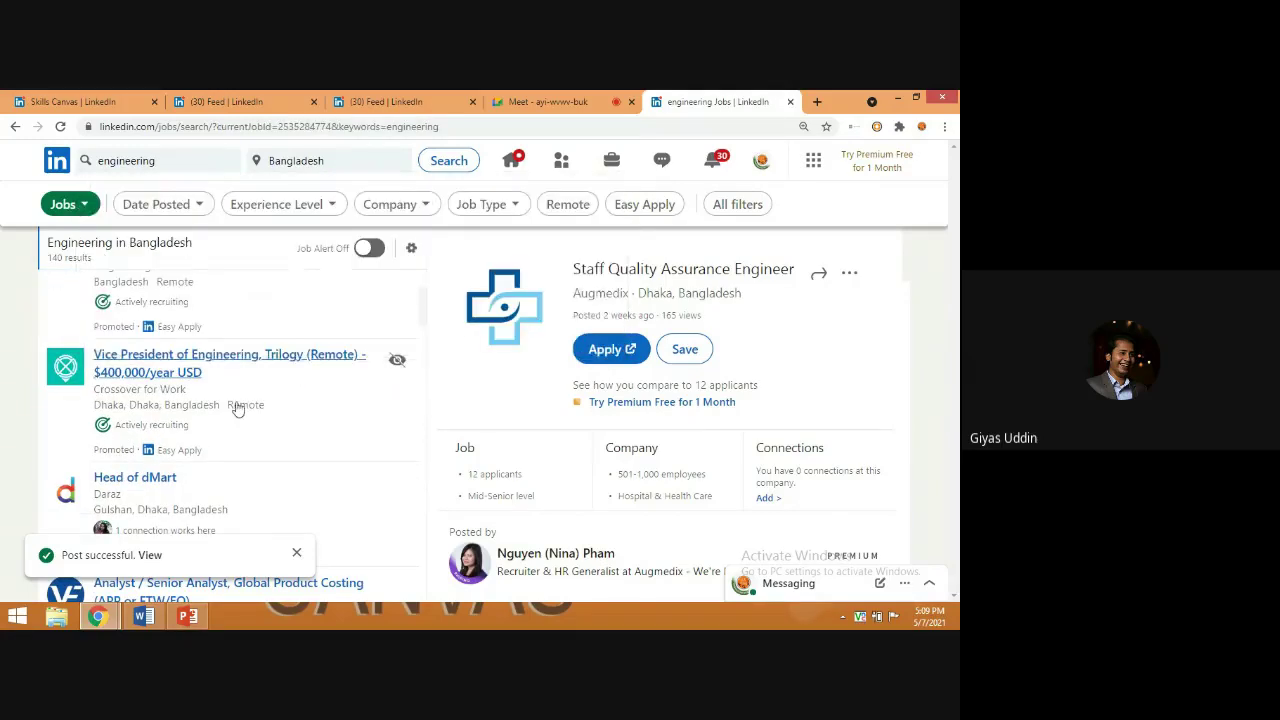
scroll(177, 303, "up", 2)
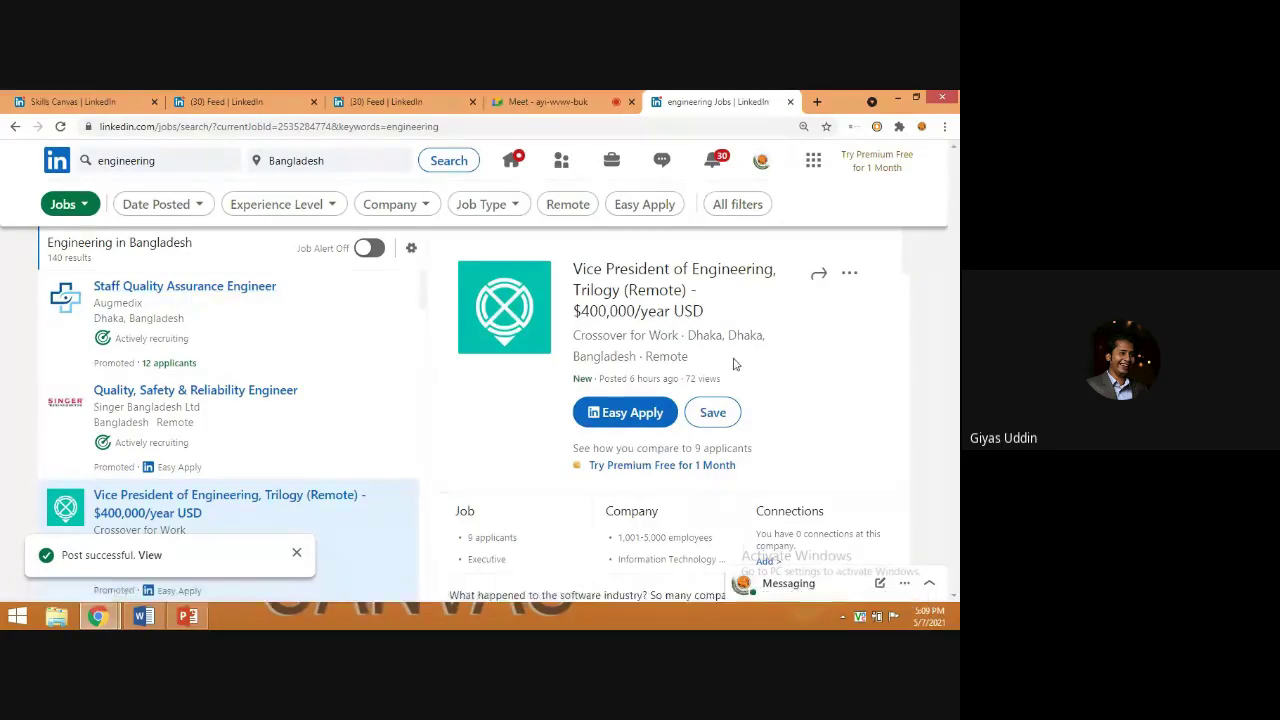
scroll(700, 370, "down", 3)
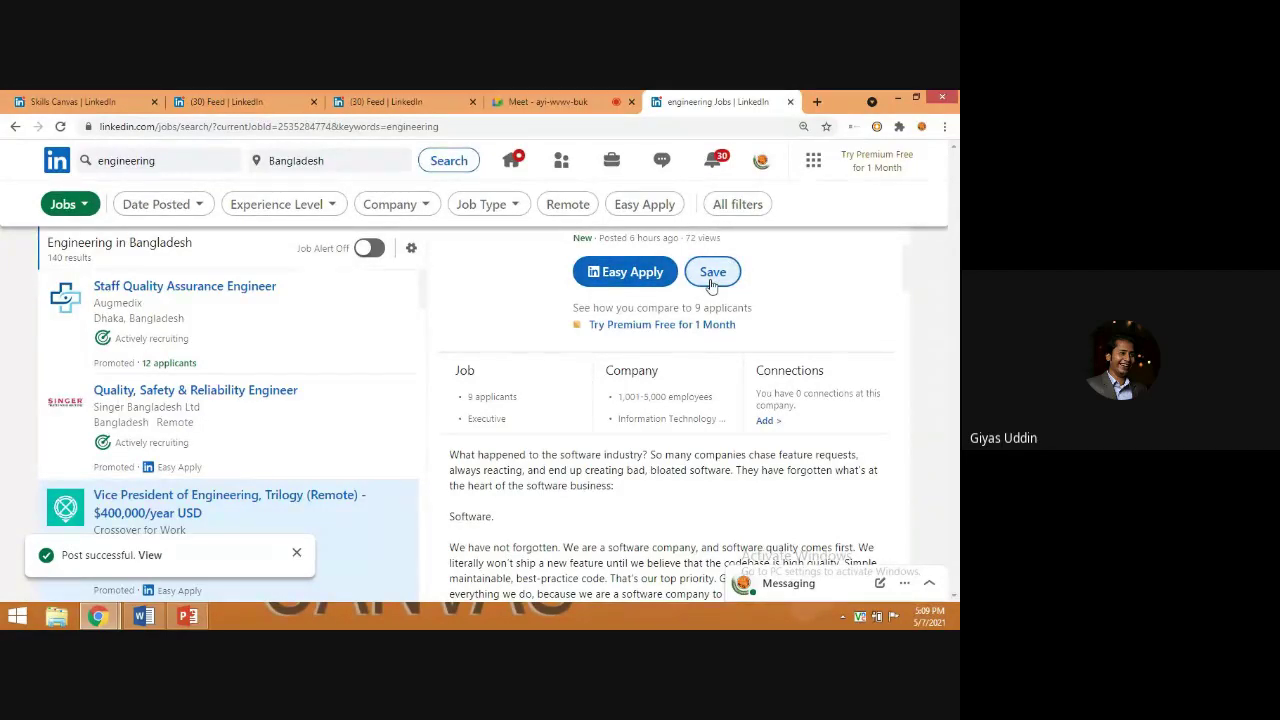
scroll(717, 435, "down", 1)
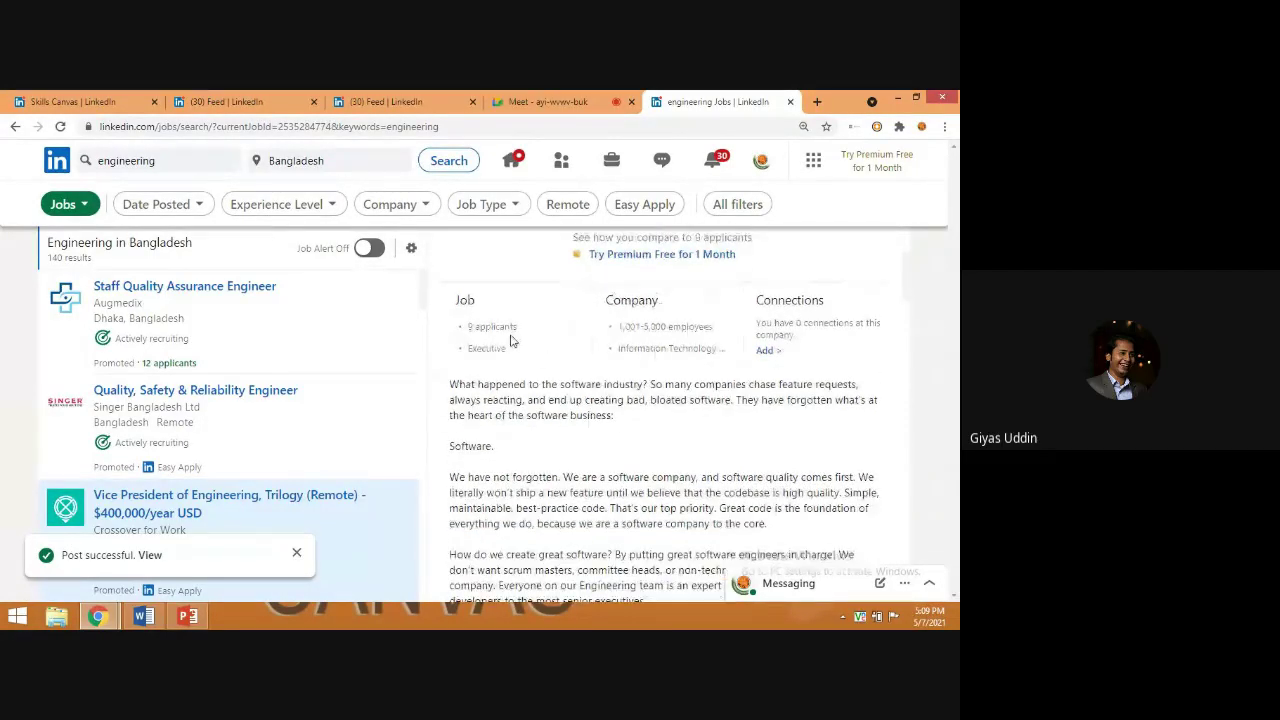
scroll(552, 368, "down", 1)
scroll(552, 368, "down", 10)
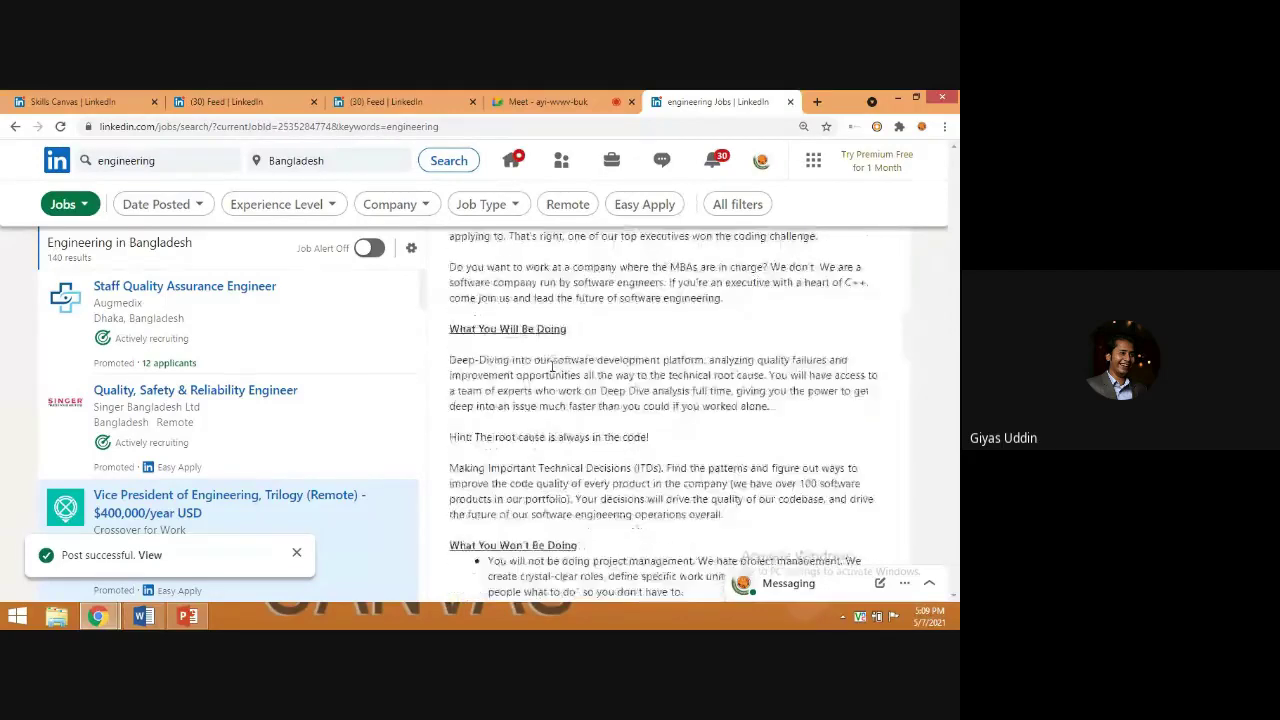
scroll(552, 367, "down", 10)
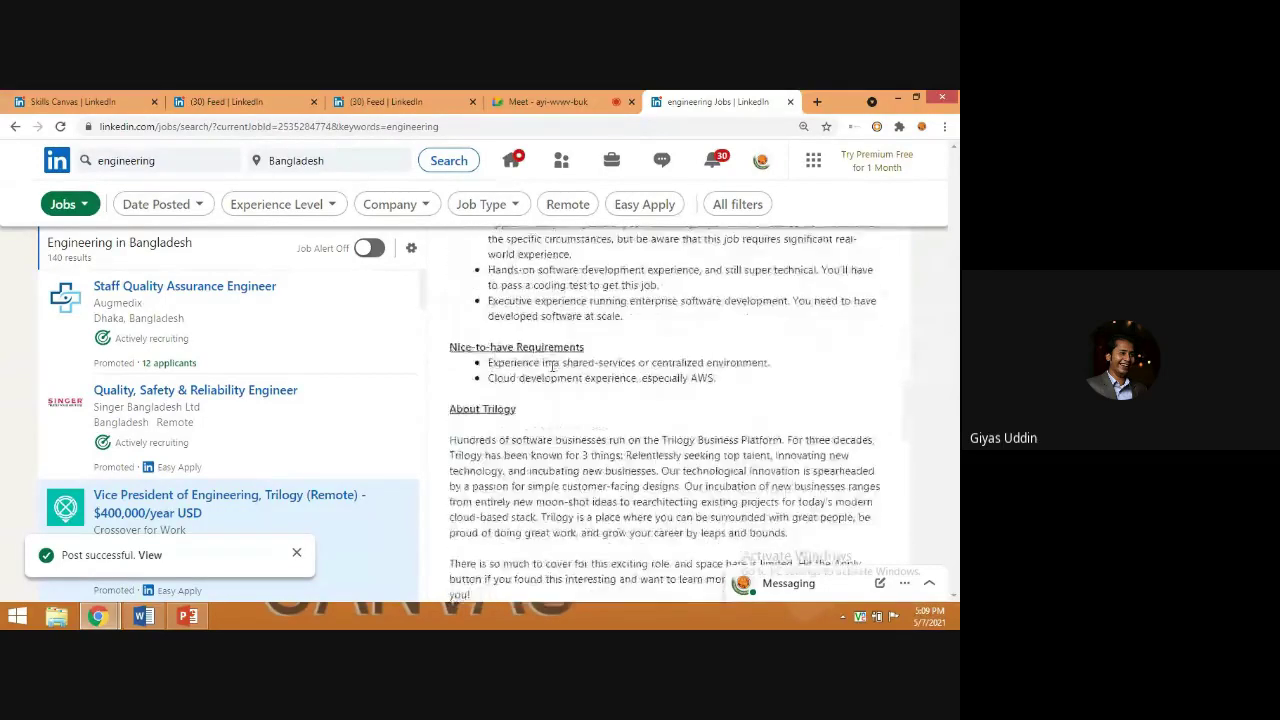
- Read the rest of the Vice President of Engineering posting and check the Date Posted filter options without applying any
scroll(552, 368, "down", 4)
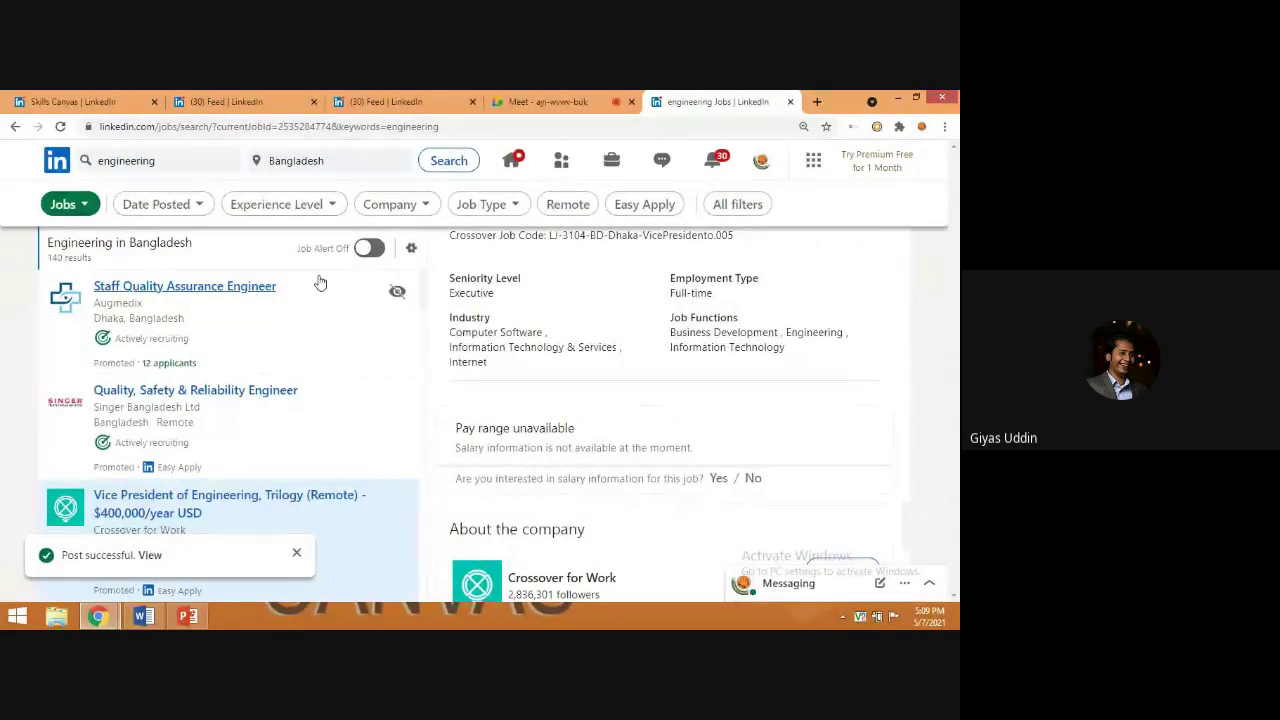
left_click(204, 206)
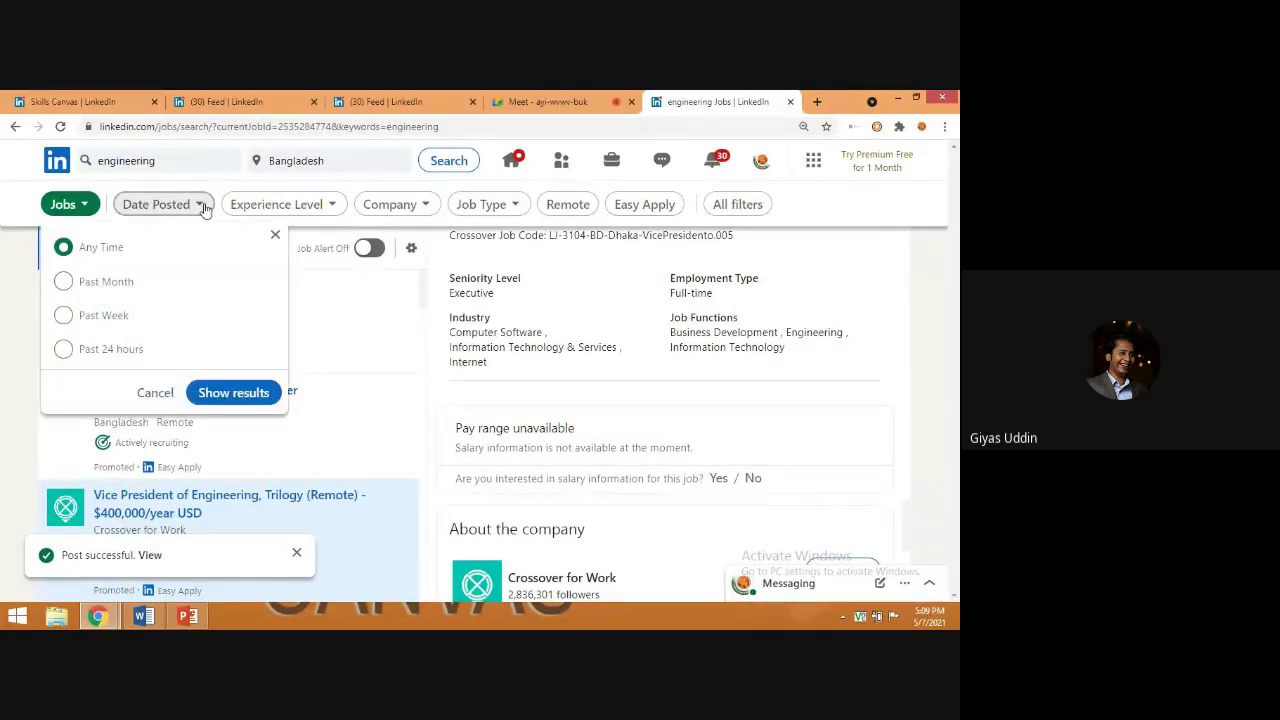
left_click(200, 205)
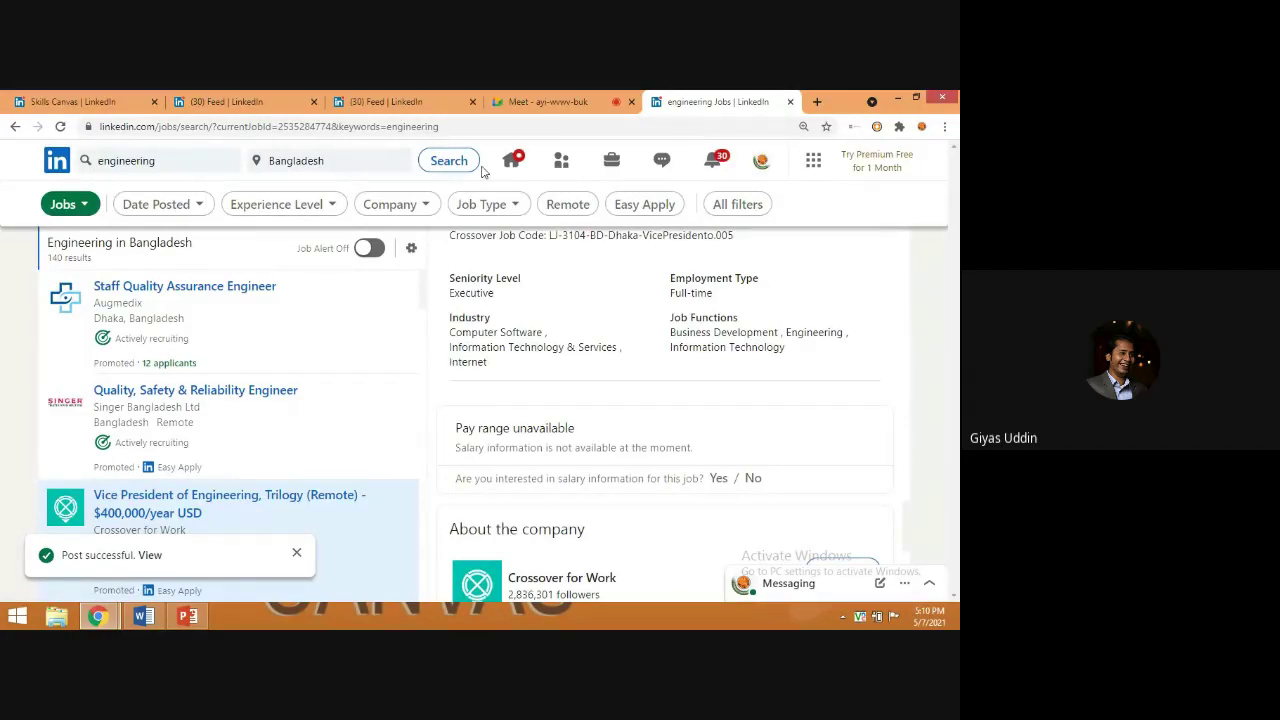
- Return to the LinkedIn home feed and look over its posts and the profile summary
left_click(512, 166)
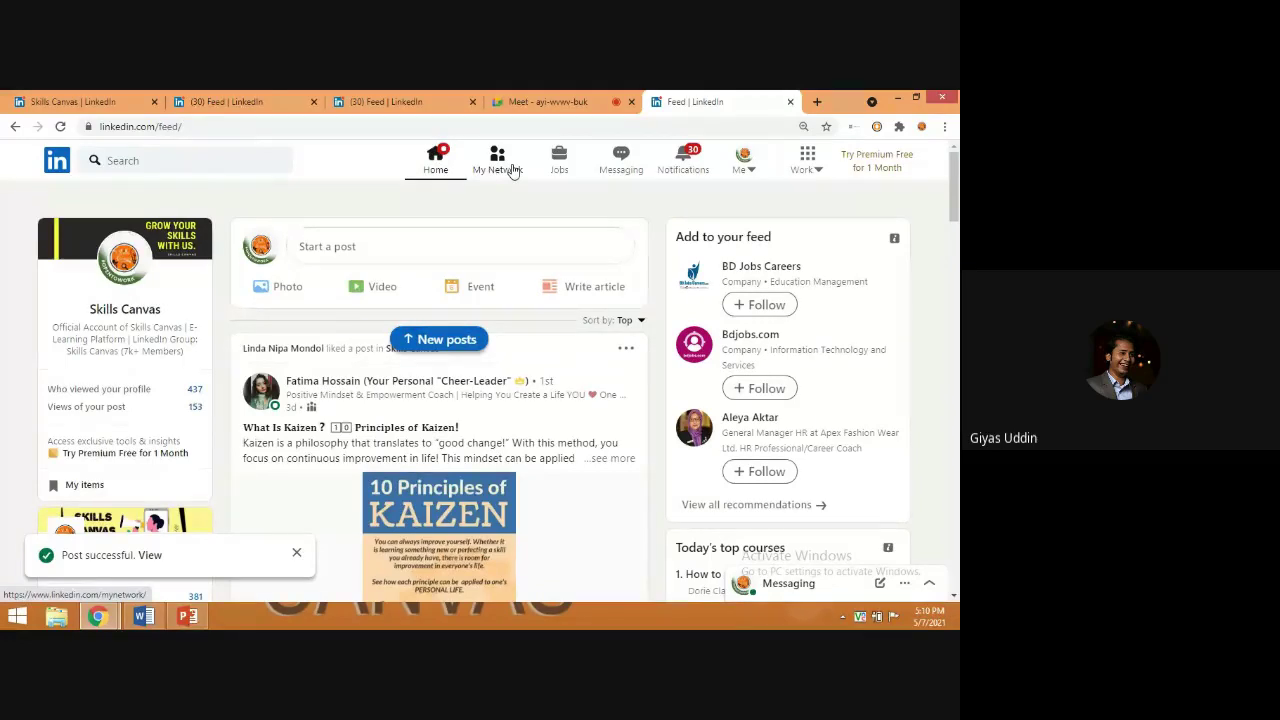
scroll(445, 328, "down", 2)
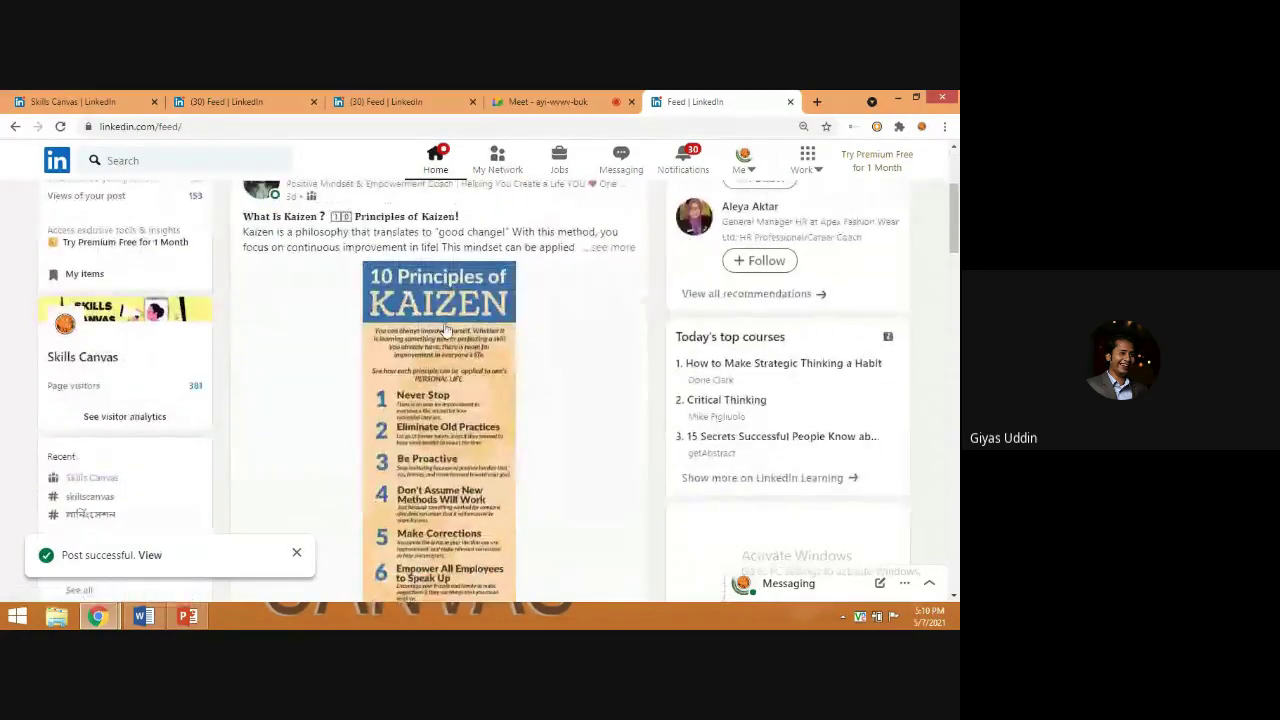
scroll(445, 328, "up", 2)
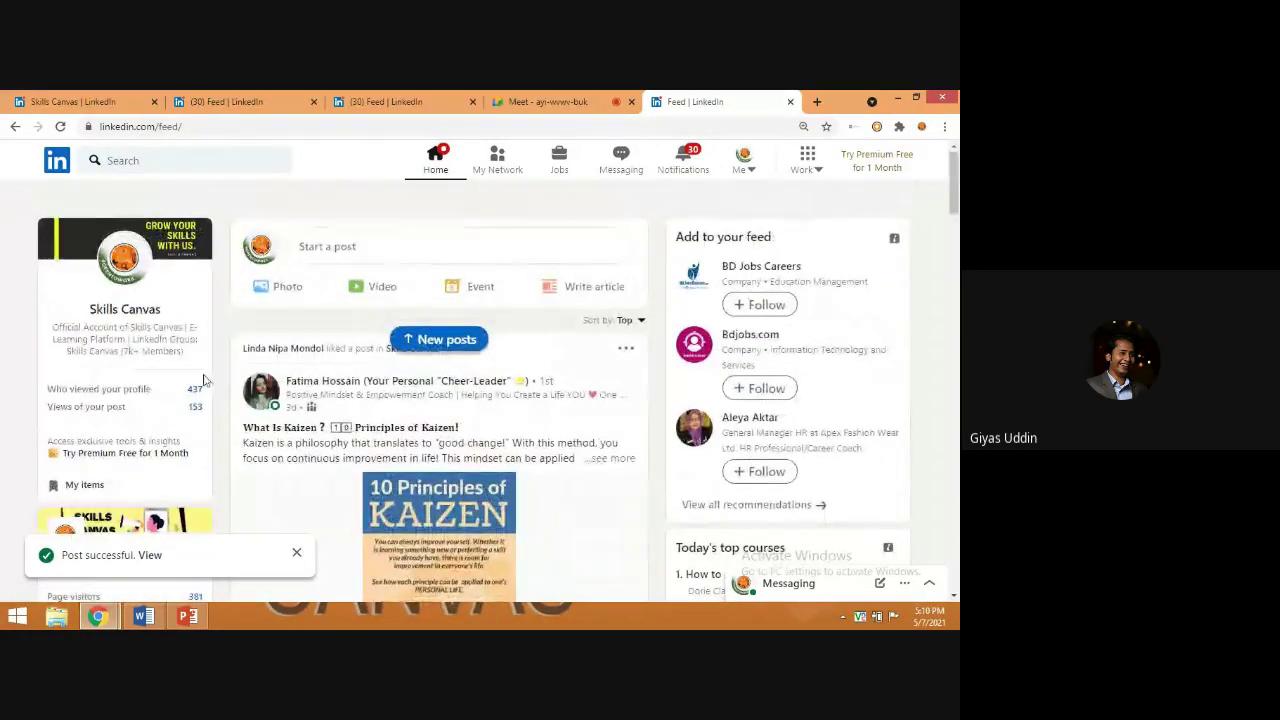
scroll(200, 377, "down", 1)
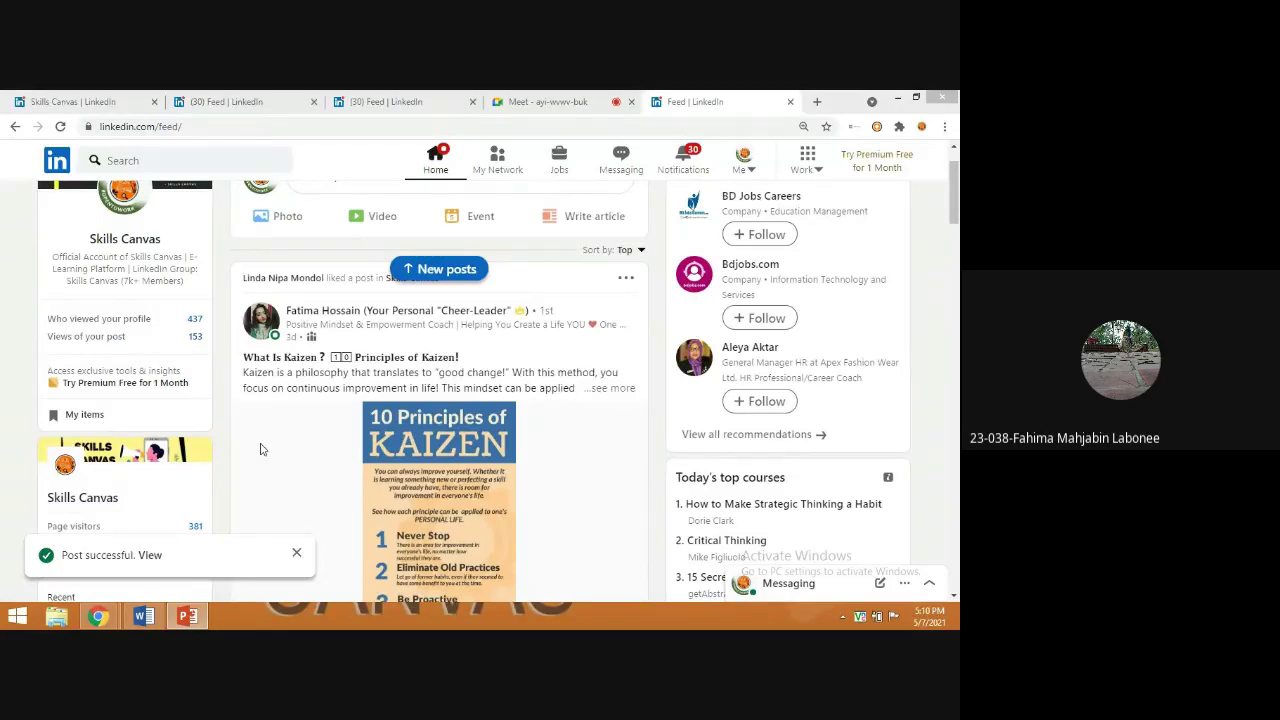
- Switch to the Learning LinkedIn presentation in PowerPoint to view the Accomplishment slide, and return to the LinkedIn feed in Chrome
key("alt+Tab")
key("Up")
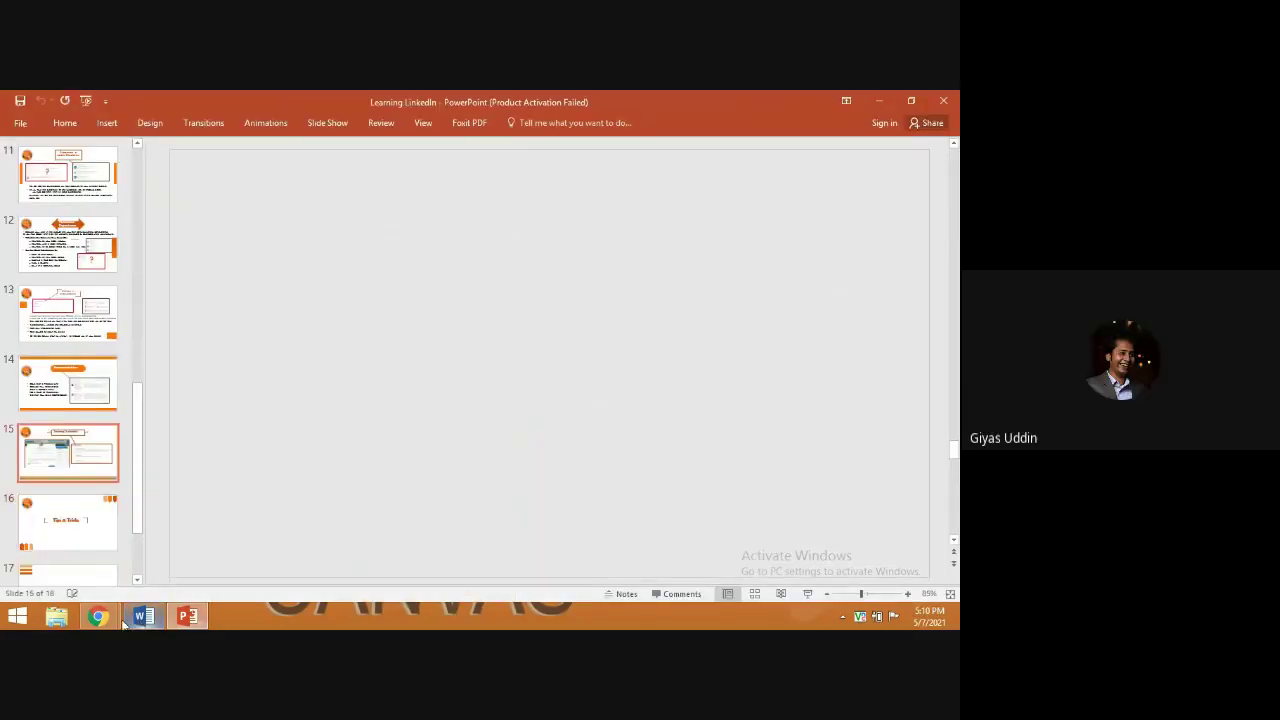
mouse_move(107, 620)
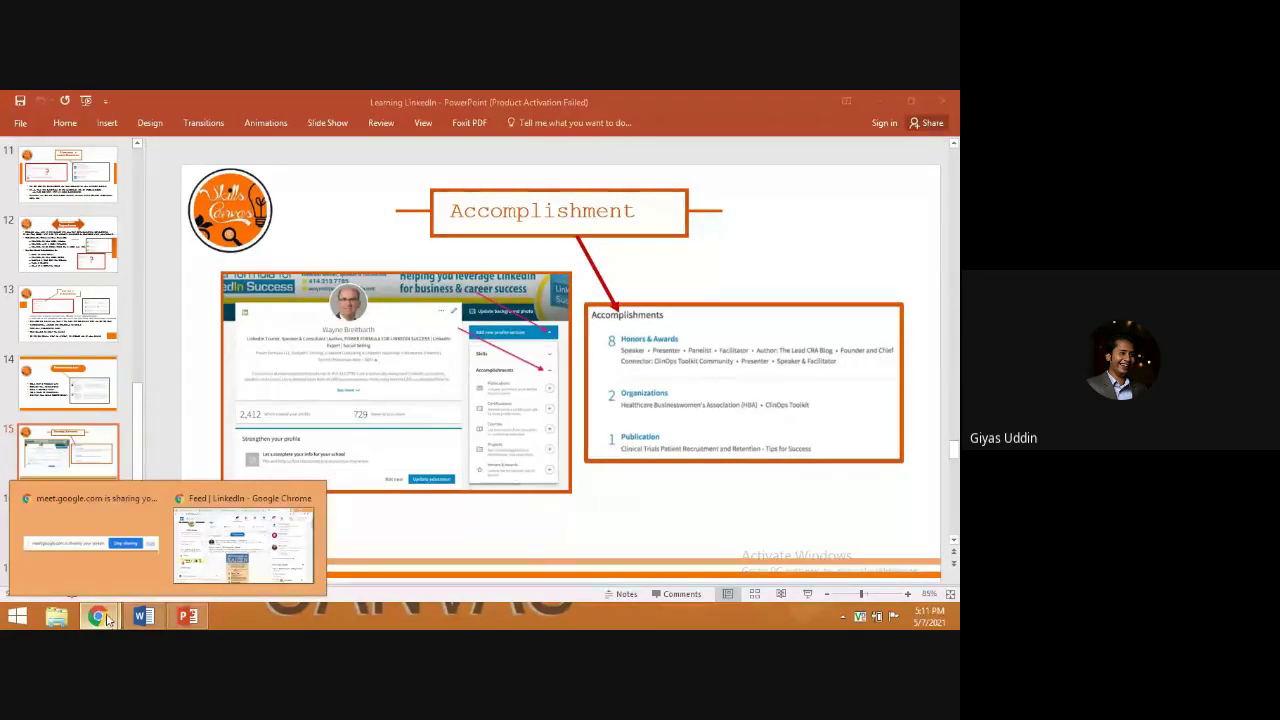
mouse_move(117, 560)
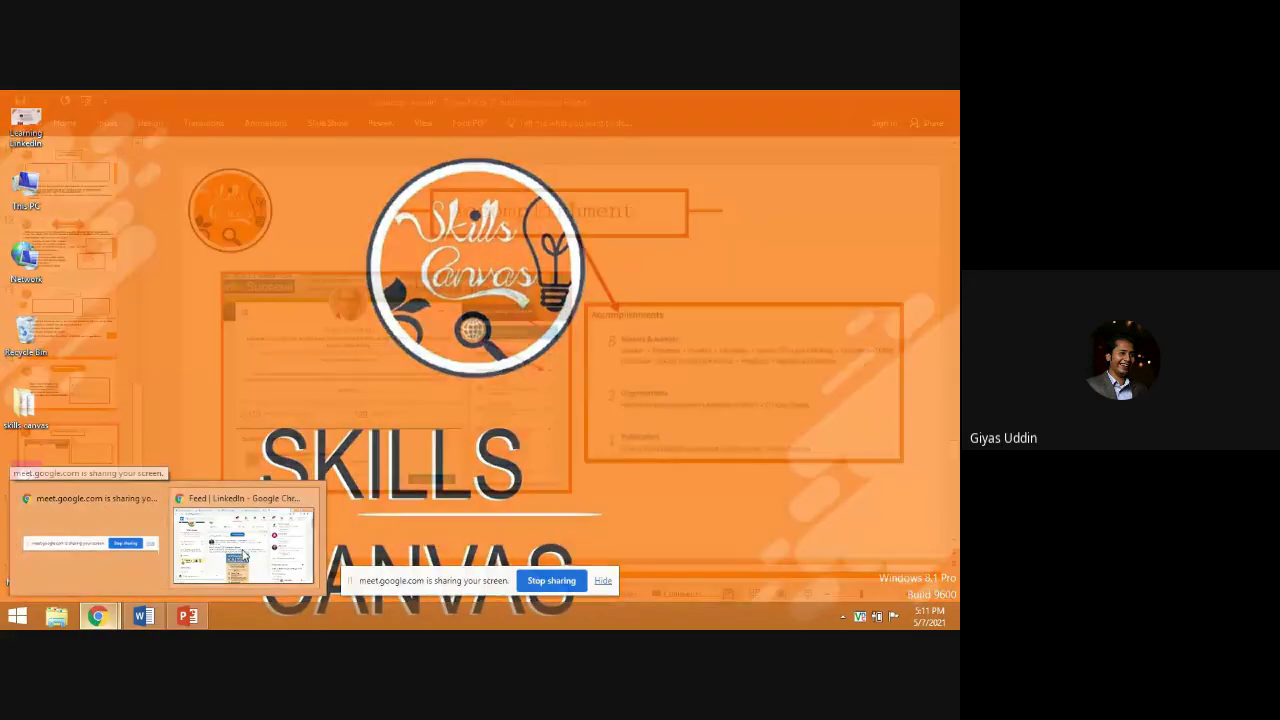
left_click(242, 555)
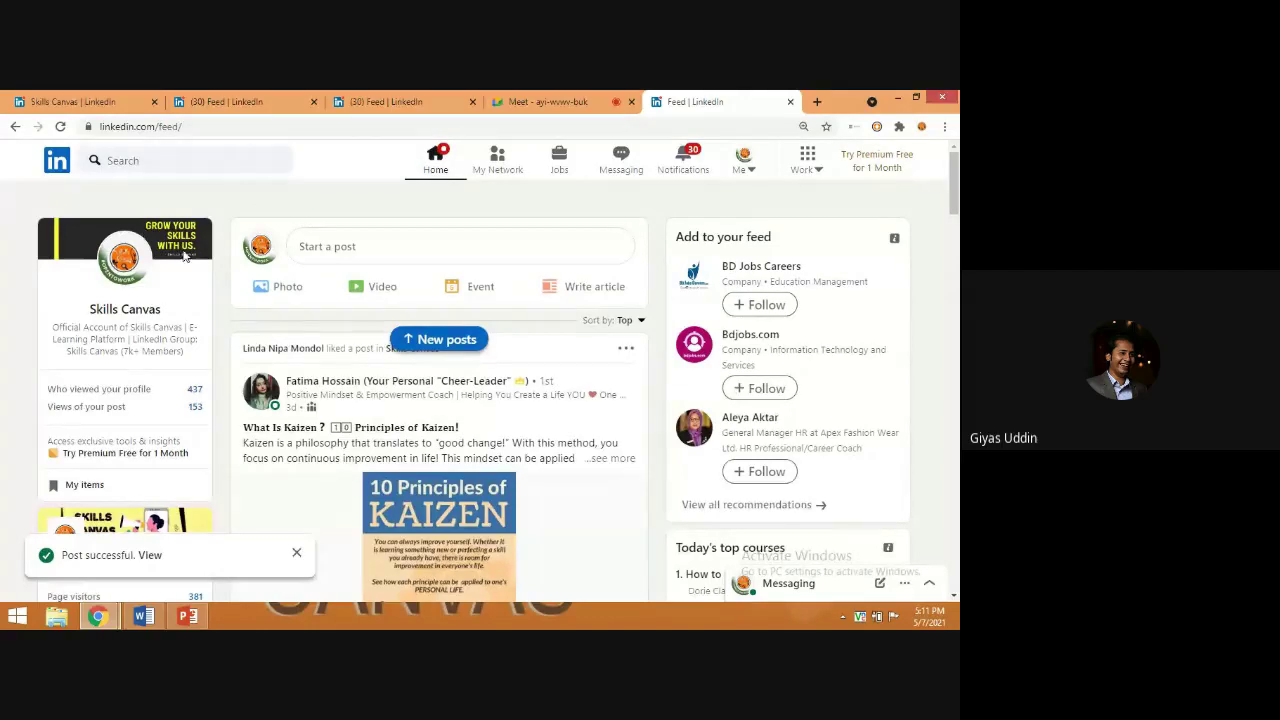
- Look over the account options, open the Skills Canvas profile and go to its public profile and URL settings
left_click(753, 172)
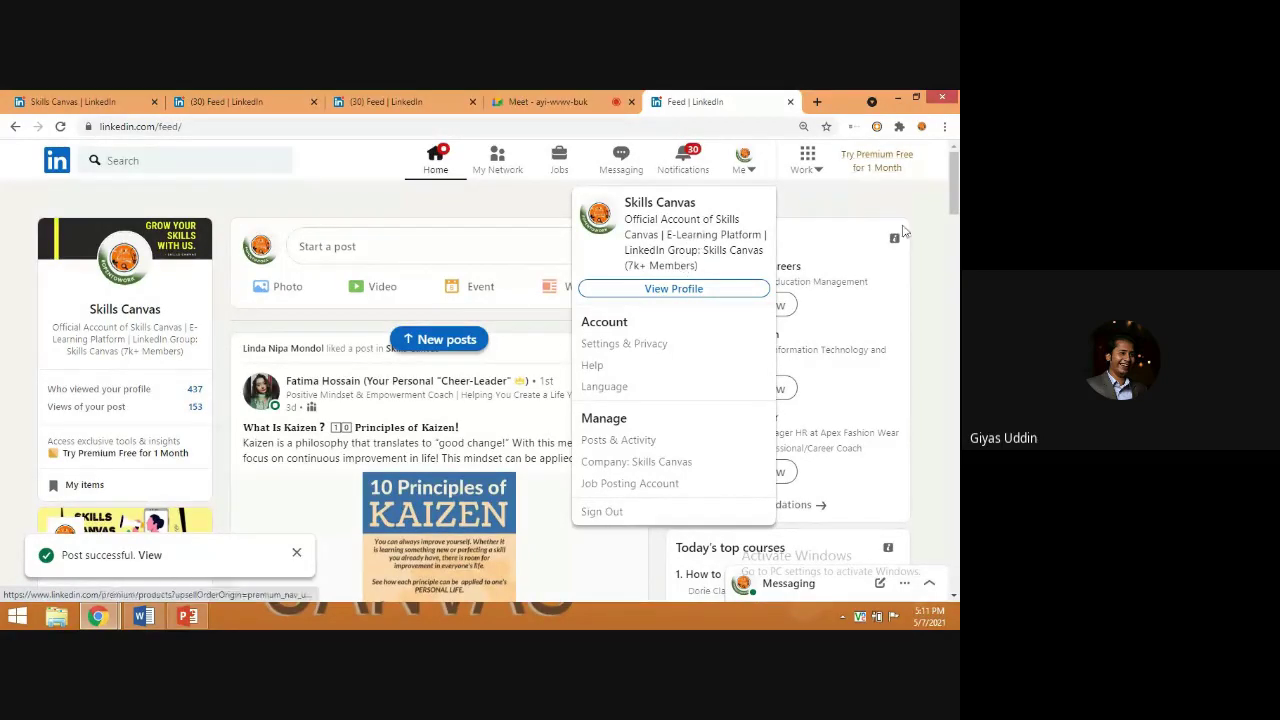
left_click(864, 237)
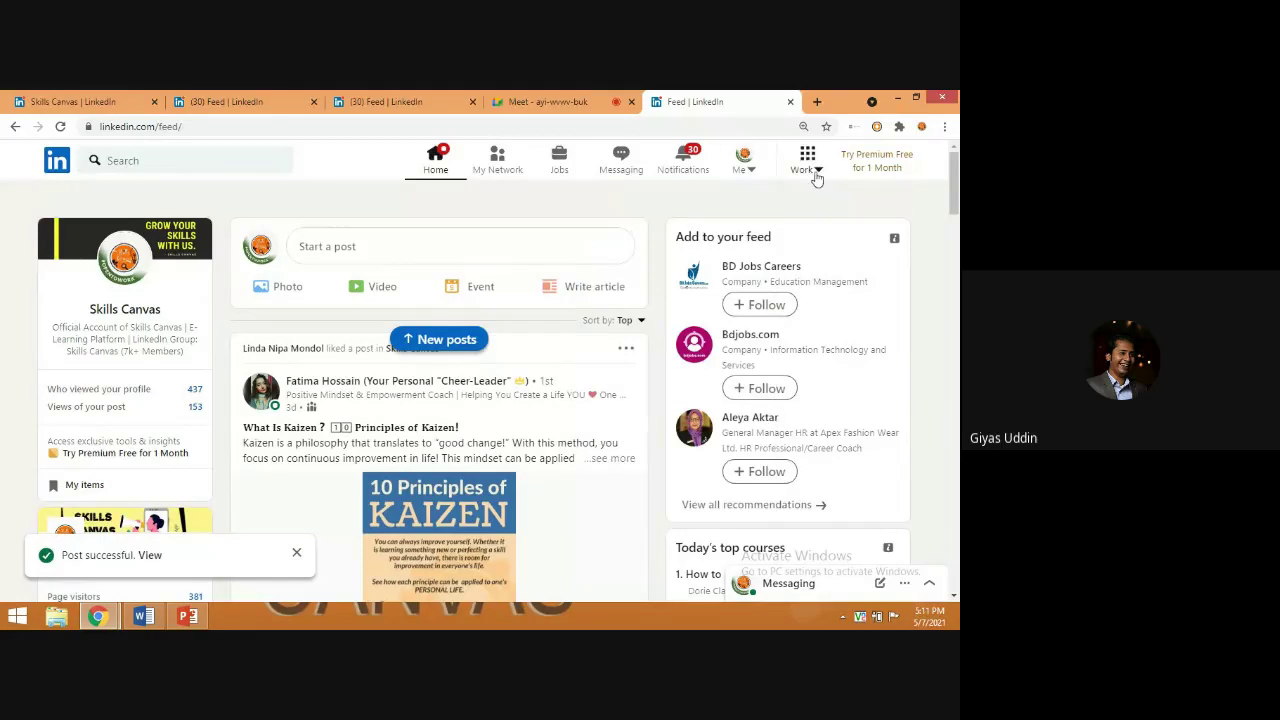
left_click(750, 172)
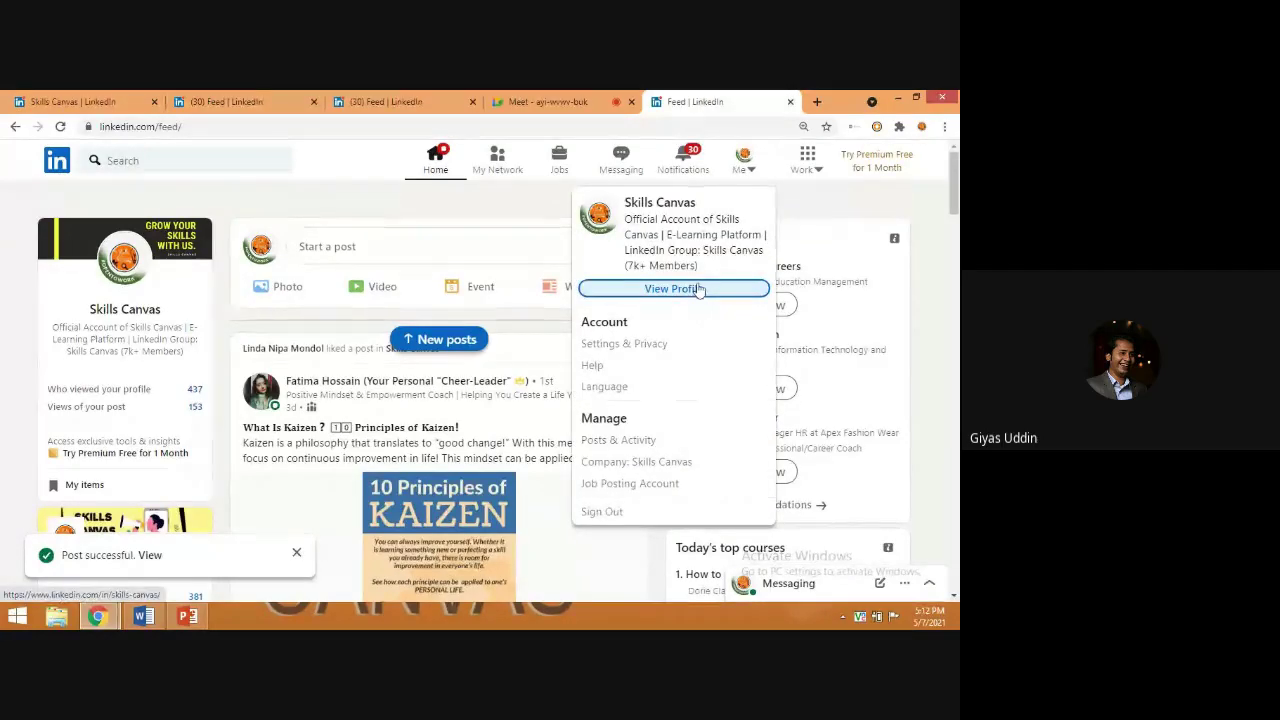
left_click(700, 289)
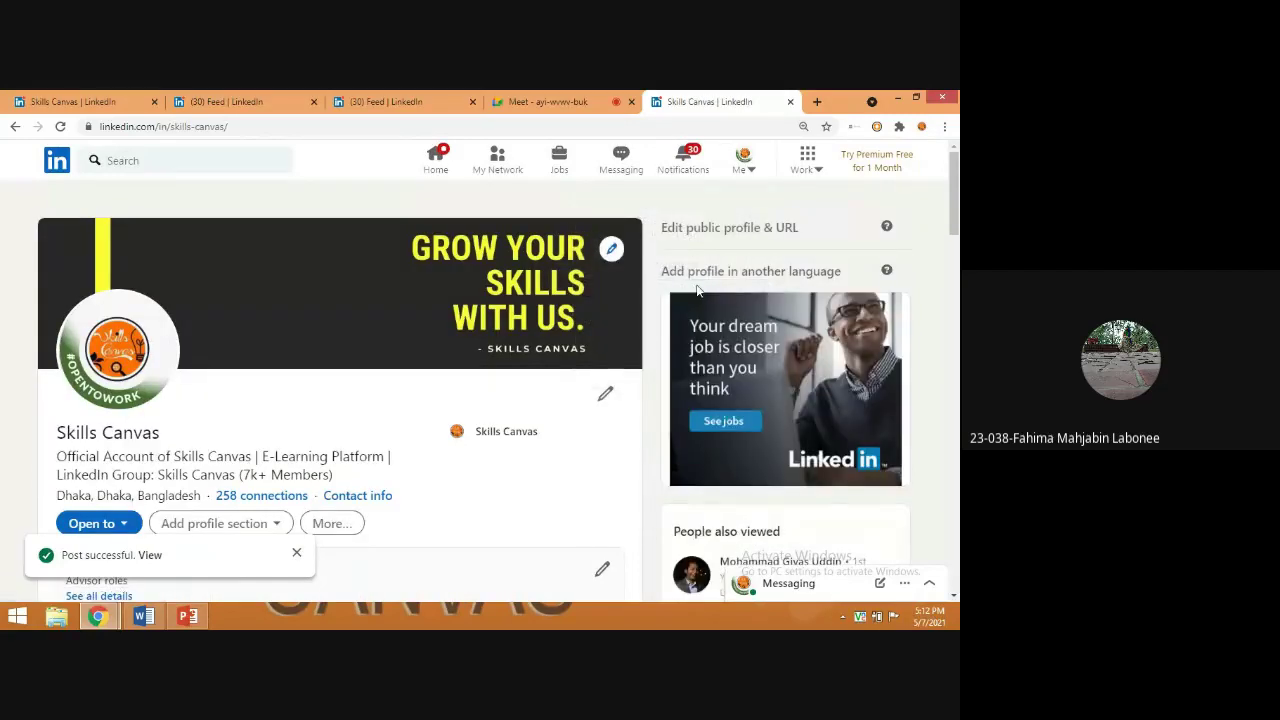
left_click(773, 230)
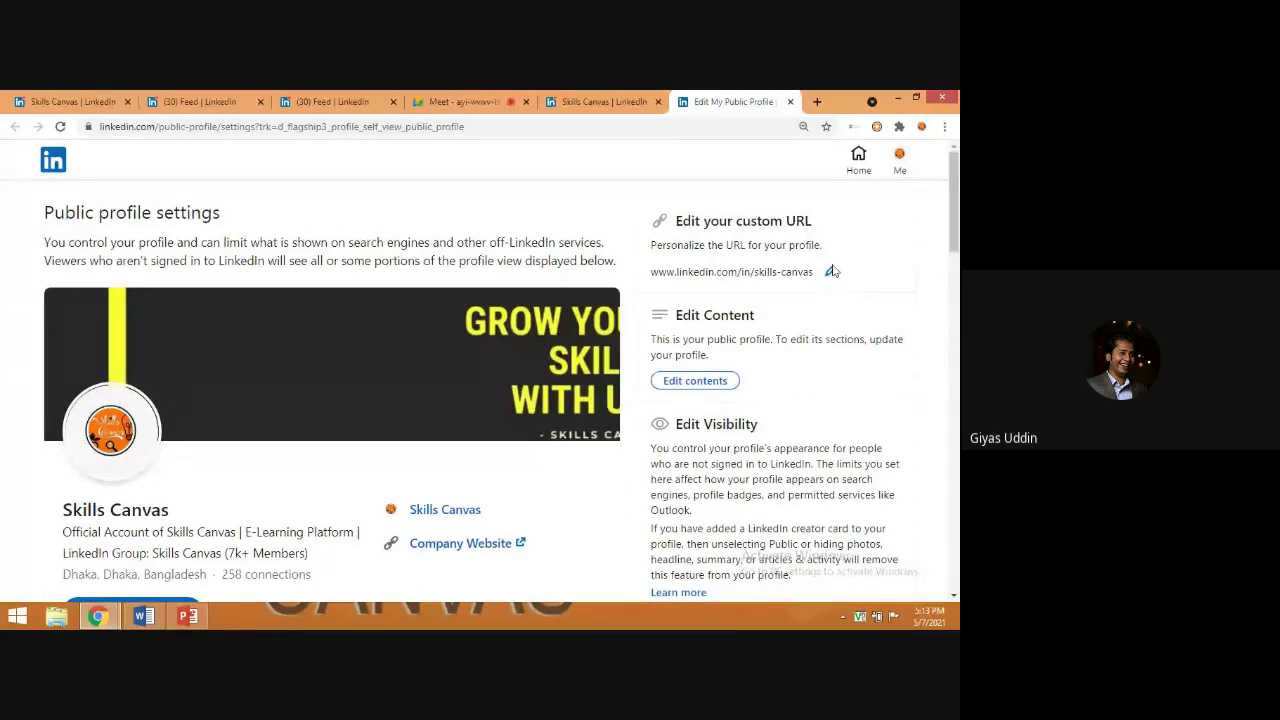
- Edit the custom profile URL by re-entering its ending so it reads skills-canvas, and save it
left_click(830, 272)
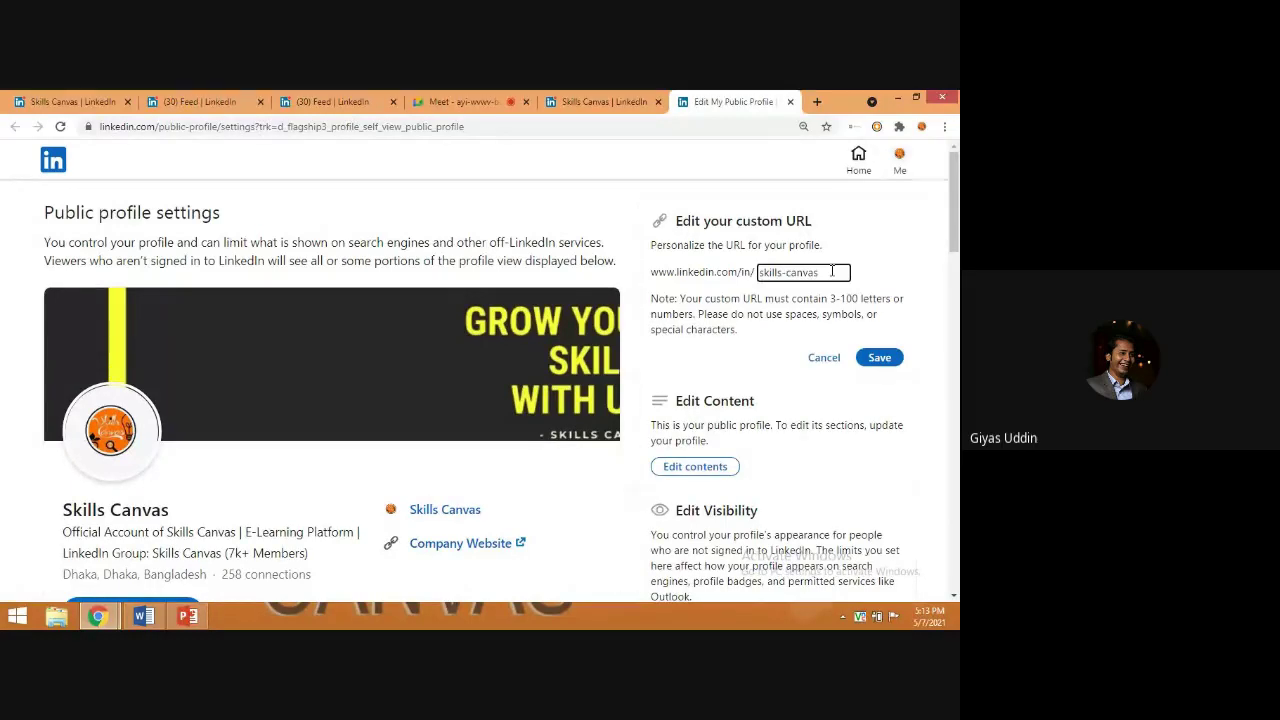
key("BackSpace")
key("BackSpace")
key("BackSpace")
key("BackSpace")
key("BackSpace")
key("BackSpace")
type("canvas")
left_click(880, 358)
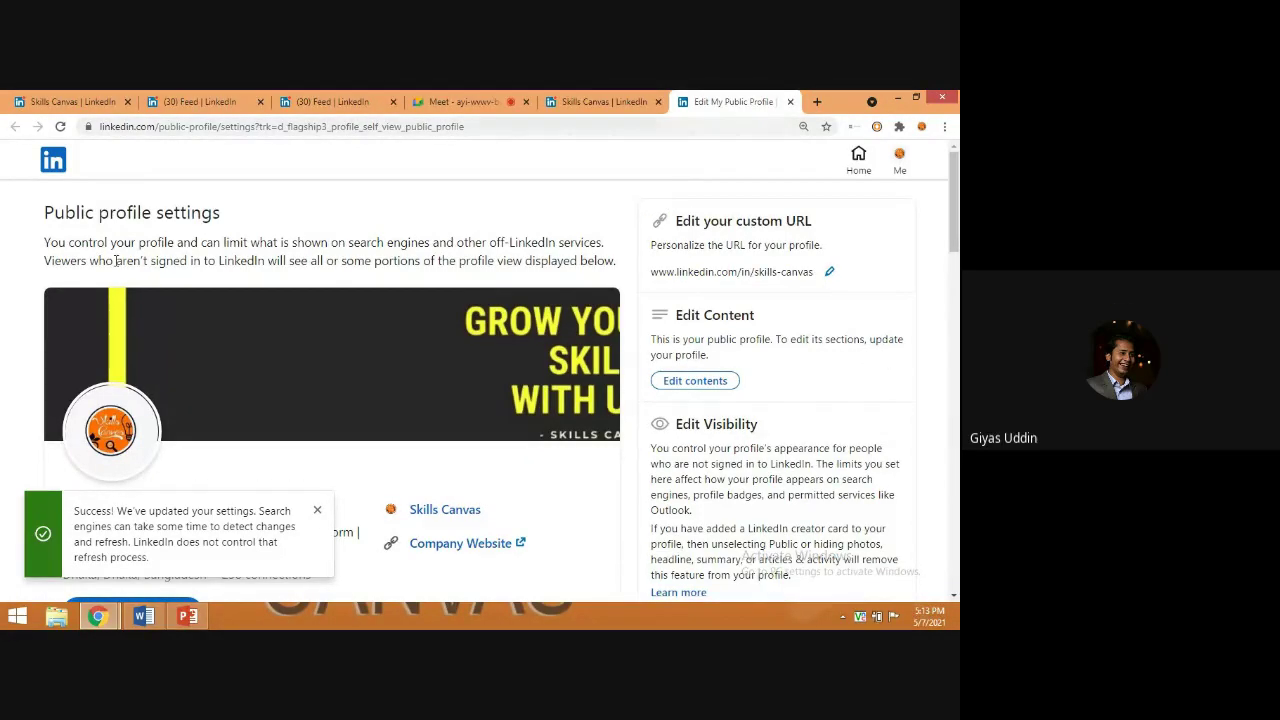
- Return to the LinkedIn home feed and switch to the Accomplishment slide of the Learning LinkedIn presentation in PowerPoint
left_click(54, 161)
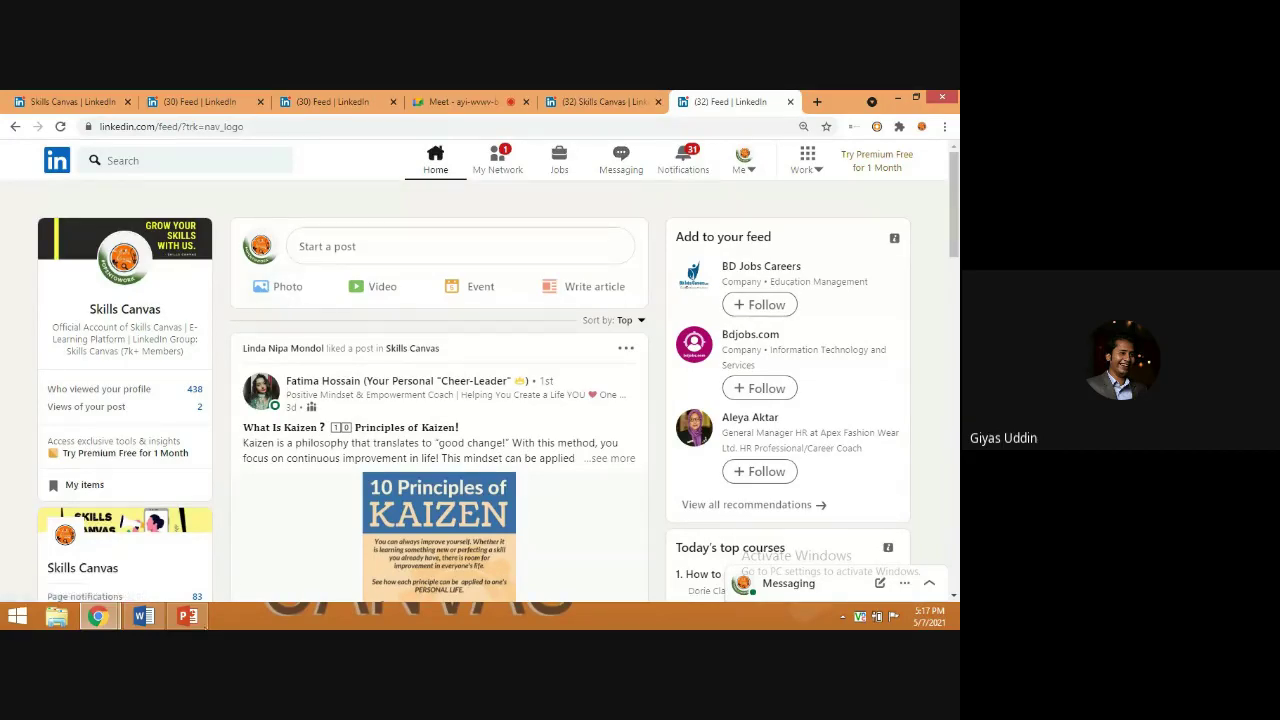
left_click(188, 619)
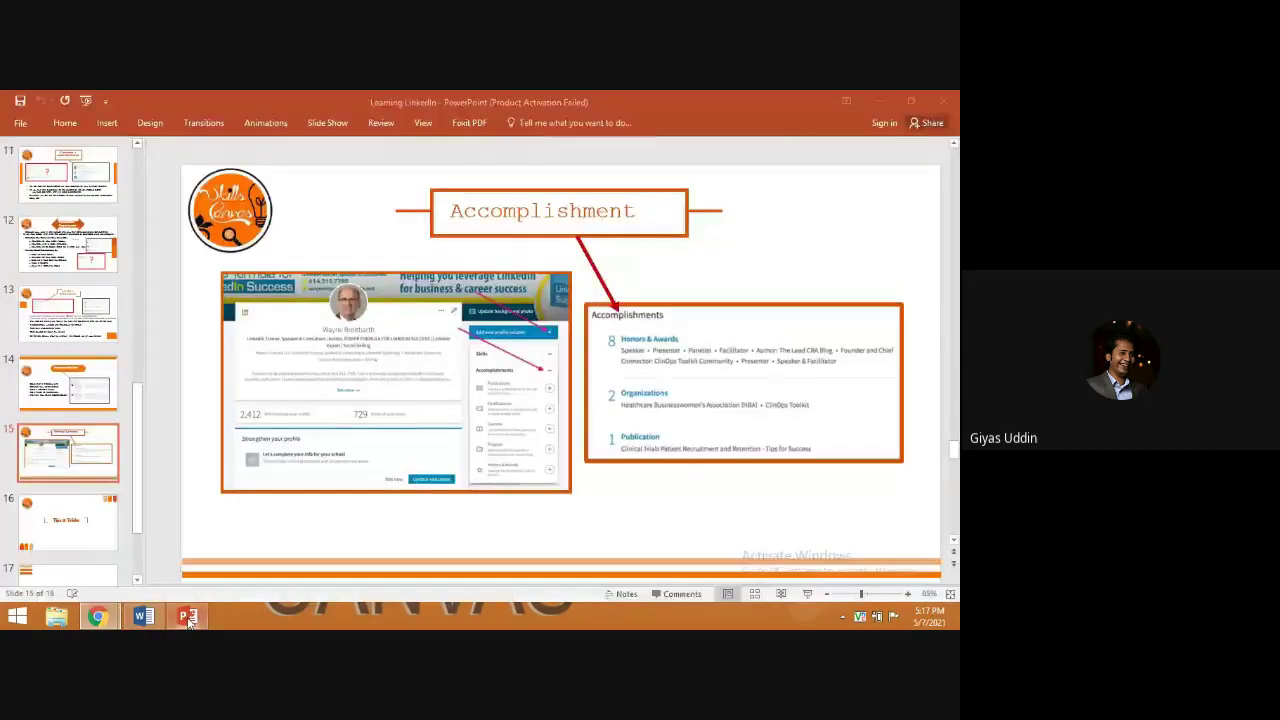
left_click(188, 619)
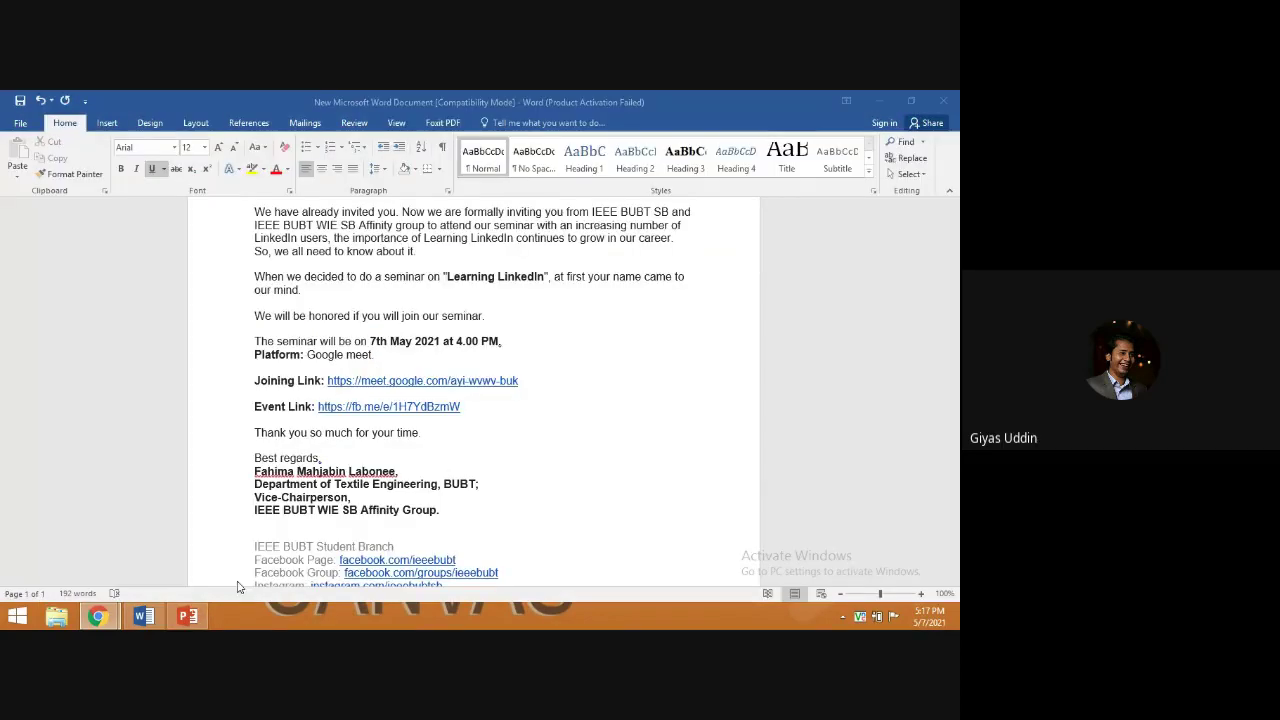
left_click(189, 618)
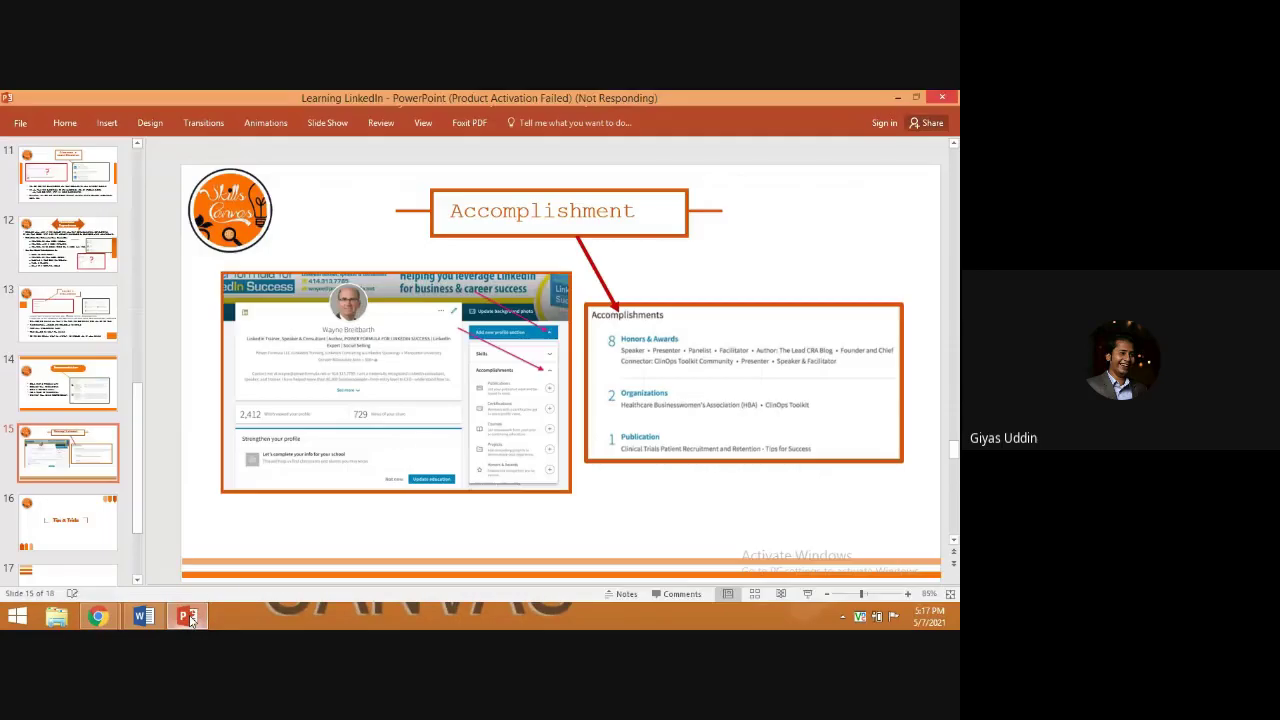